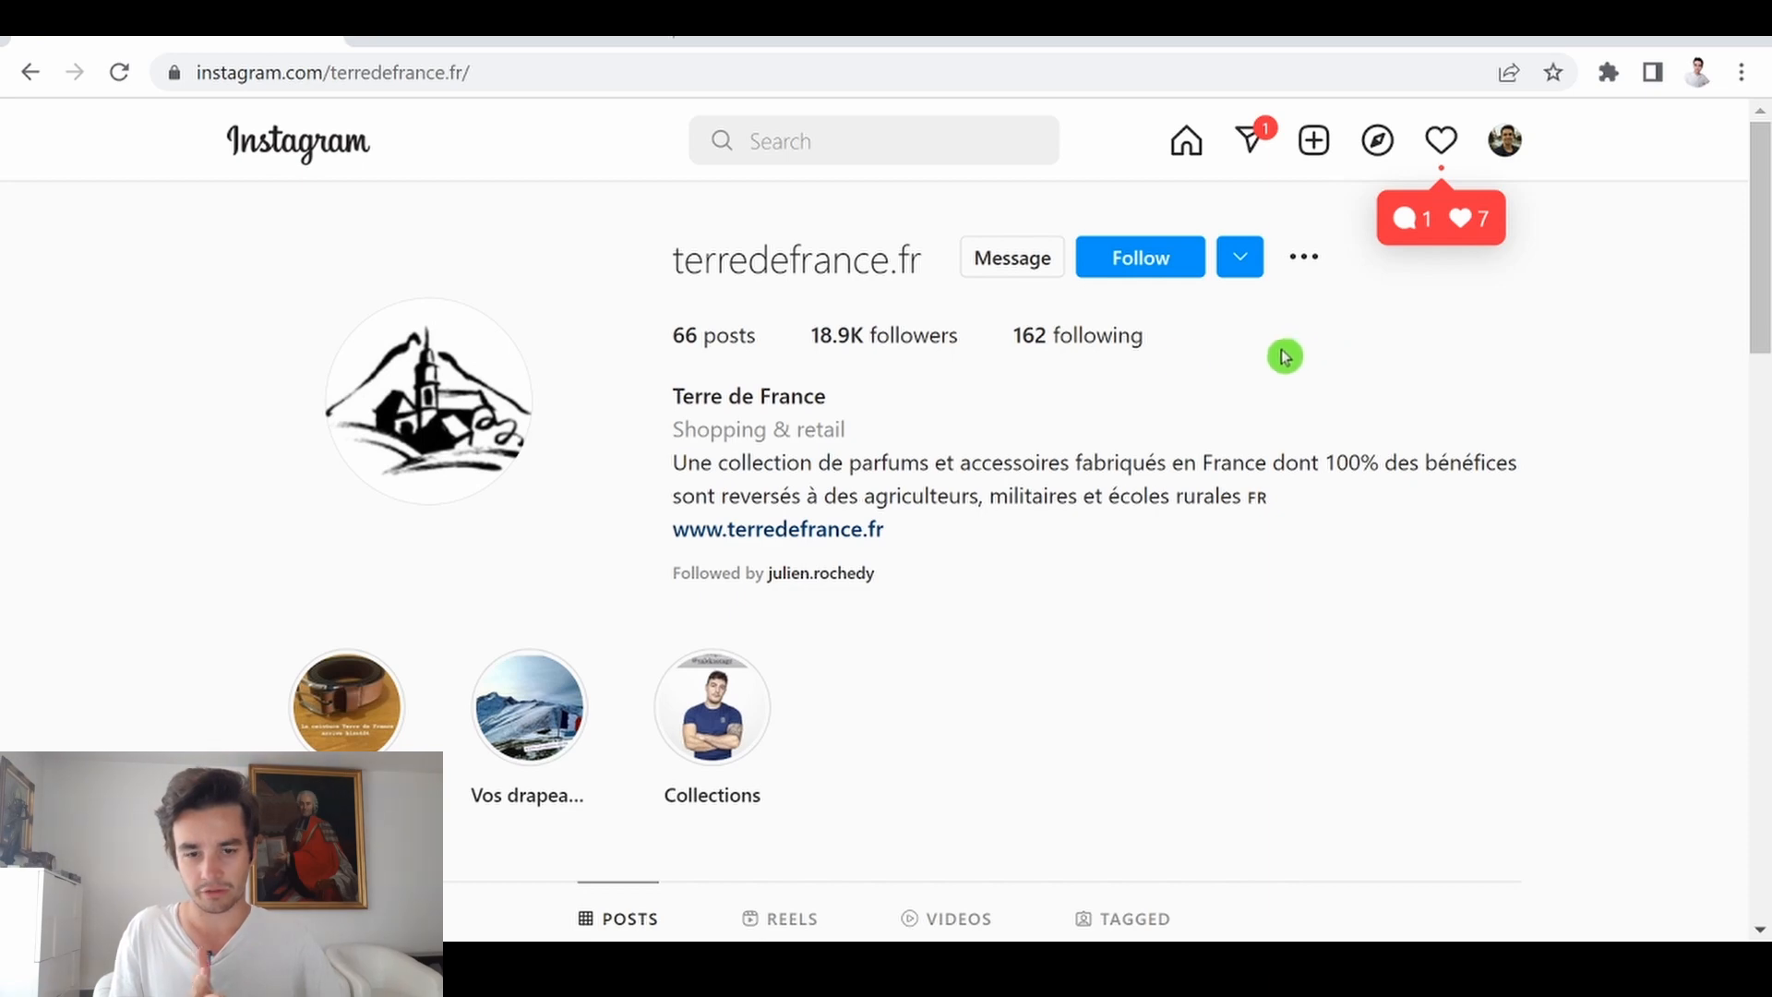
Step: Open the followers list of the terredefrance.fr profile and start a new recipe in the Data Miner extension's Recipe Creator
left_click(920, 338)
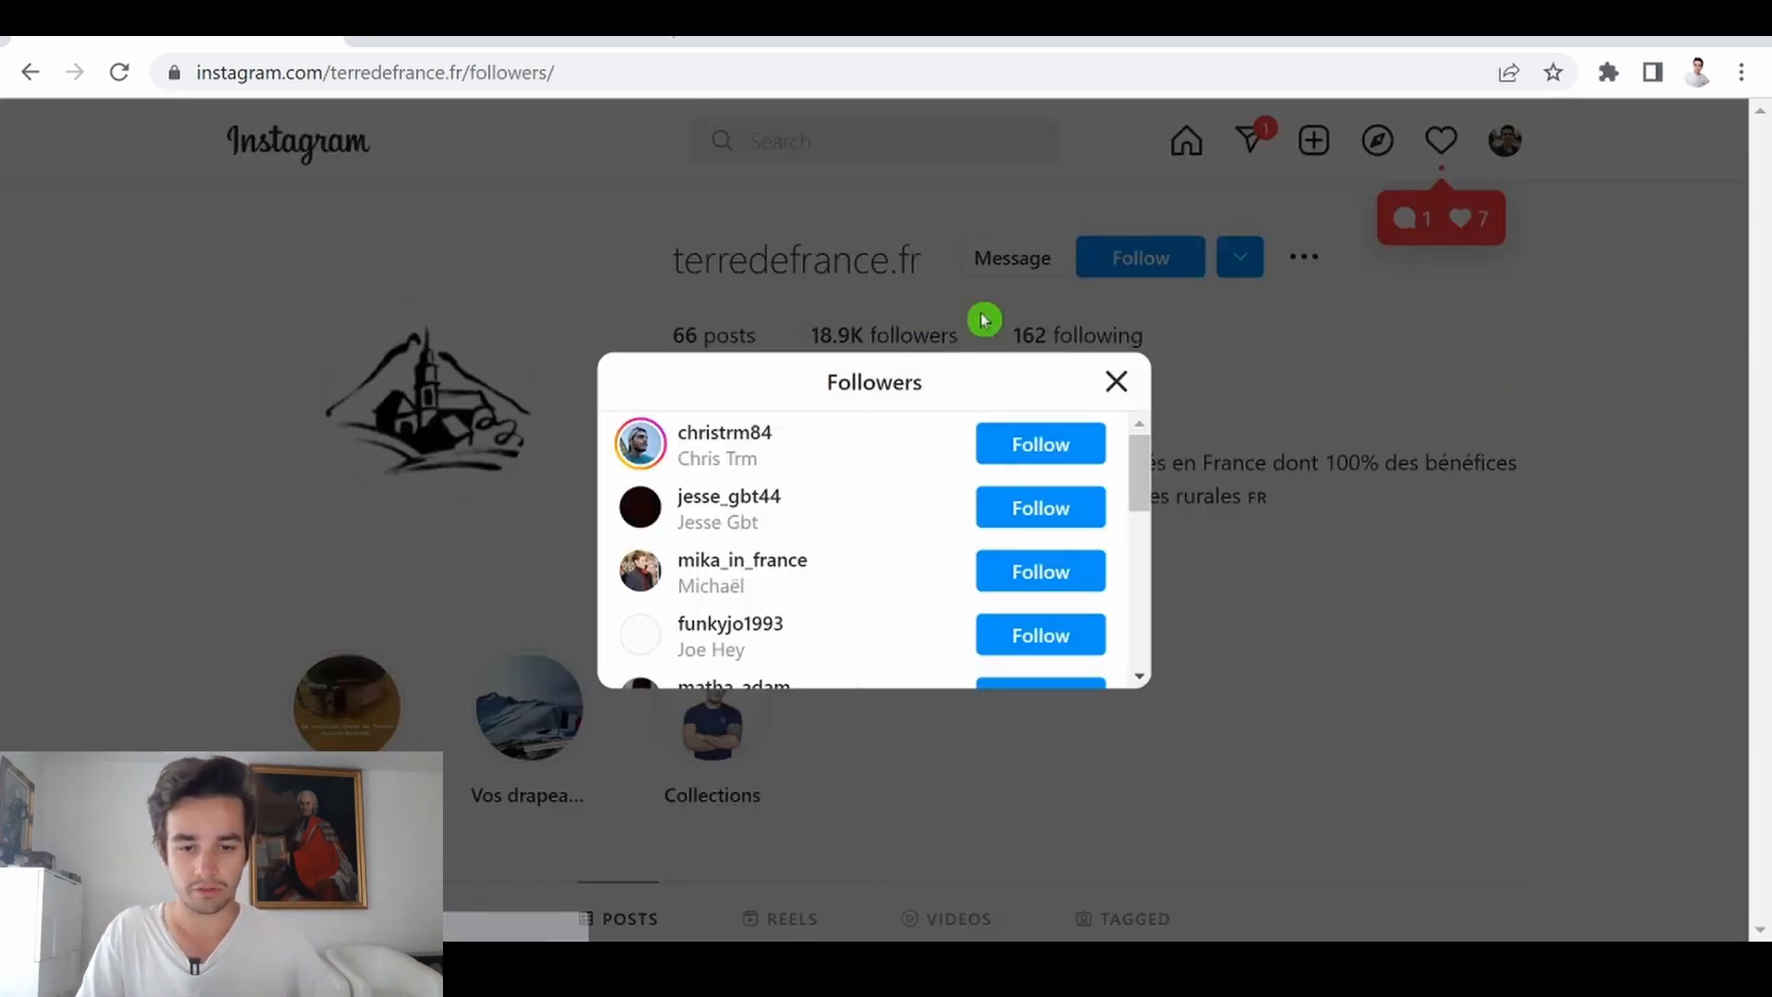
left_click(1611, 73)
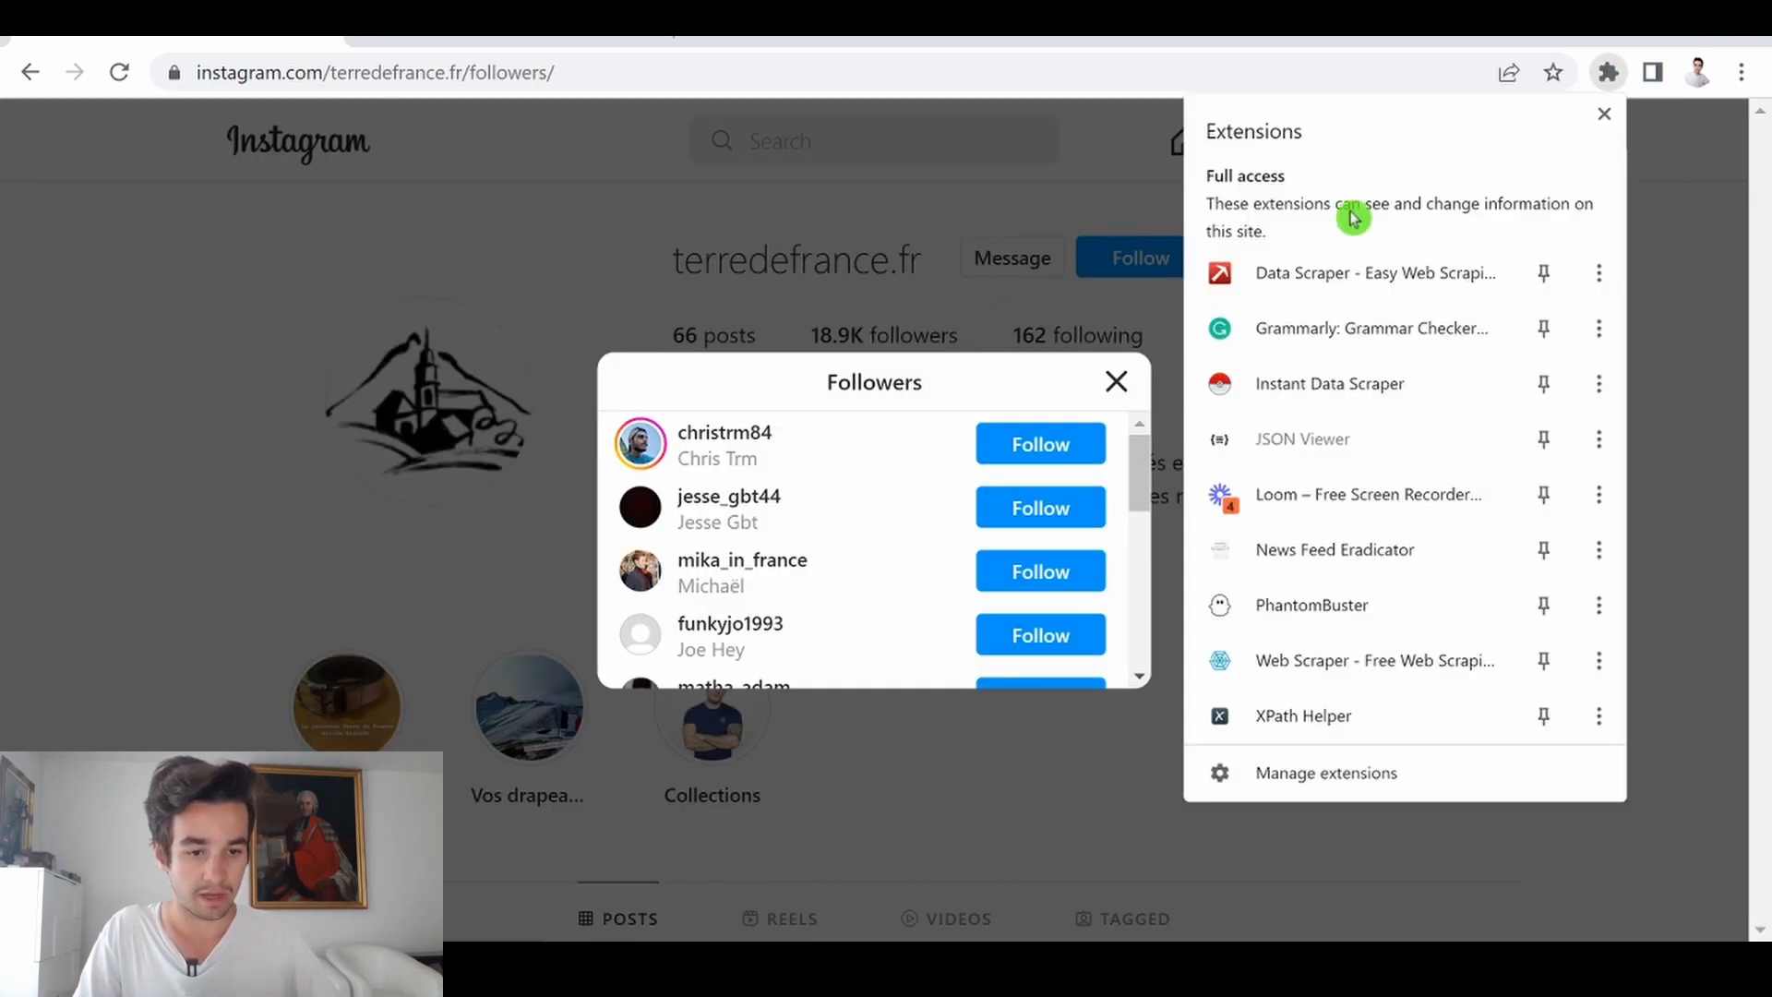
left_click(1326, 275)
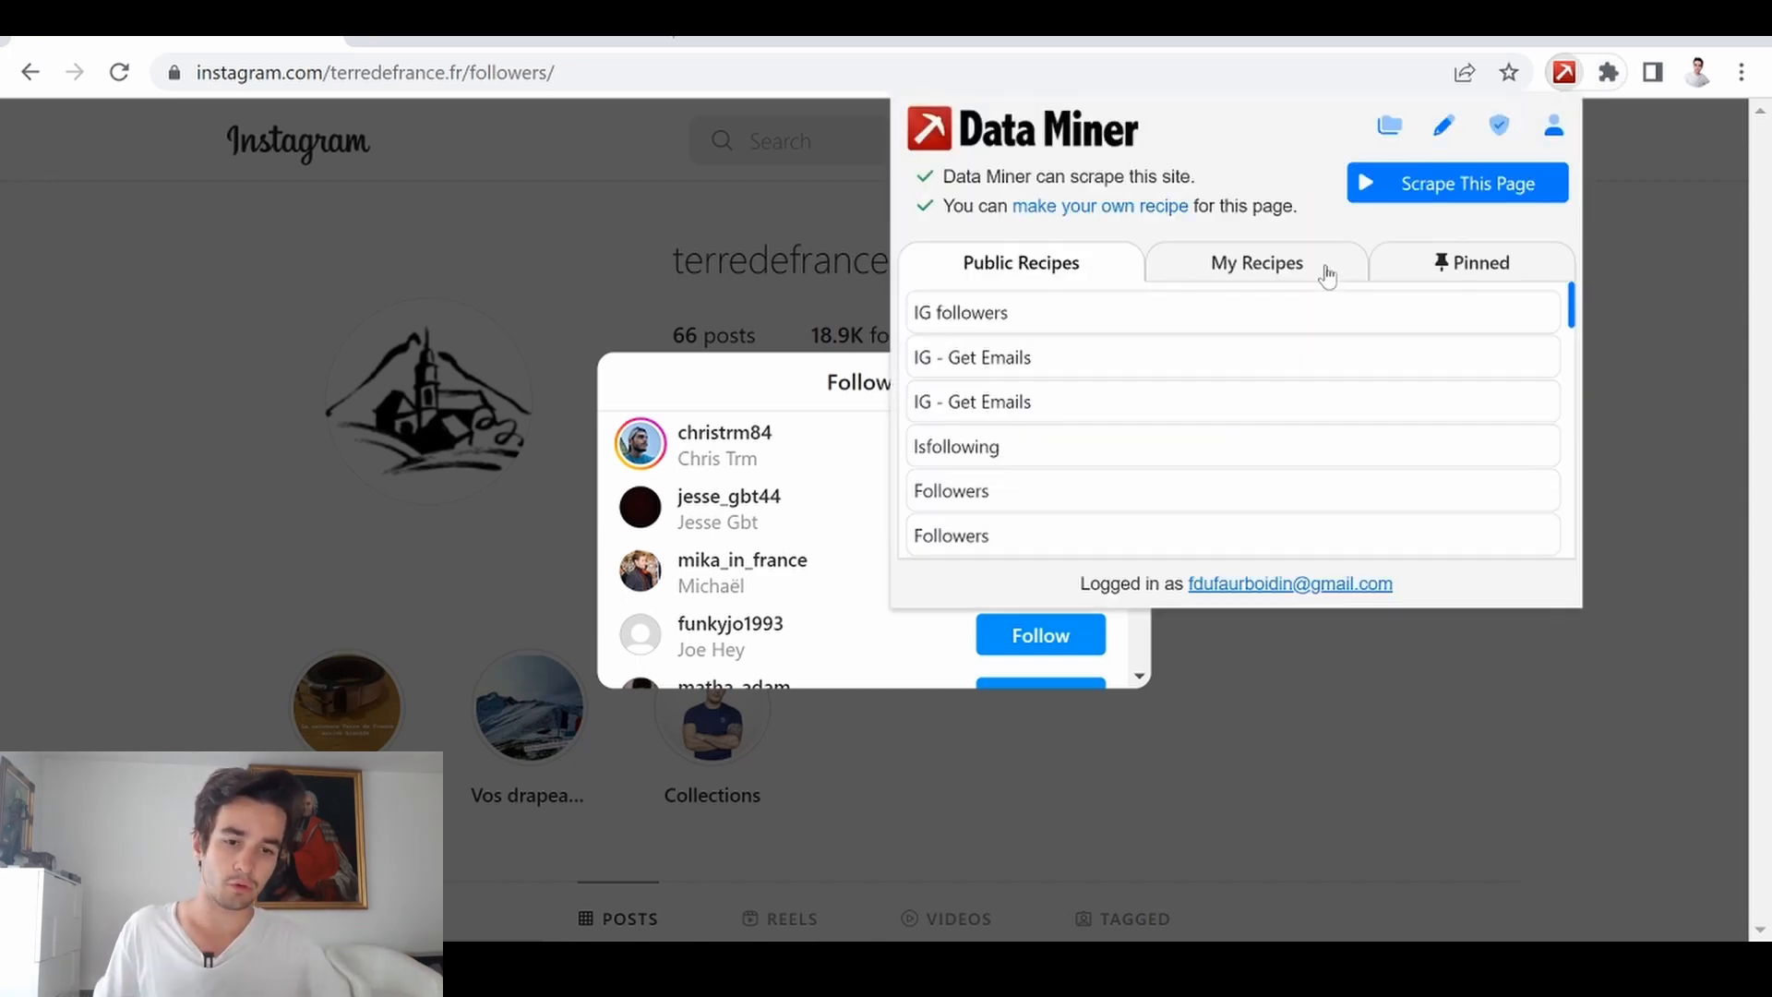
left_click(1459, 132)
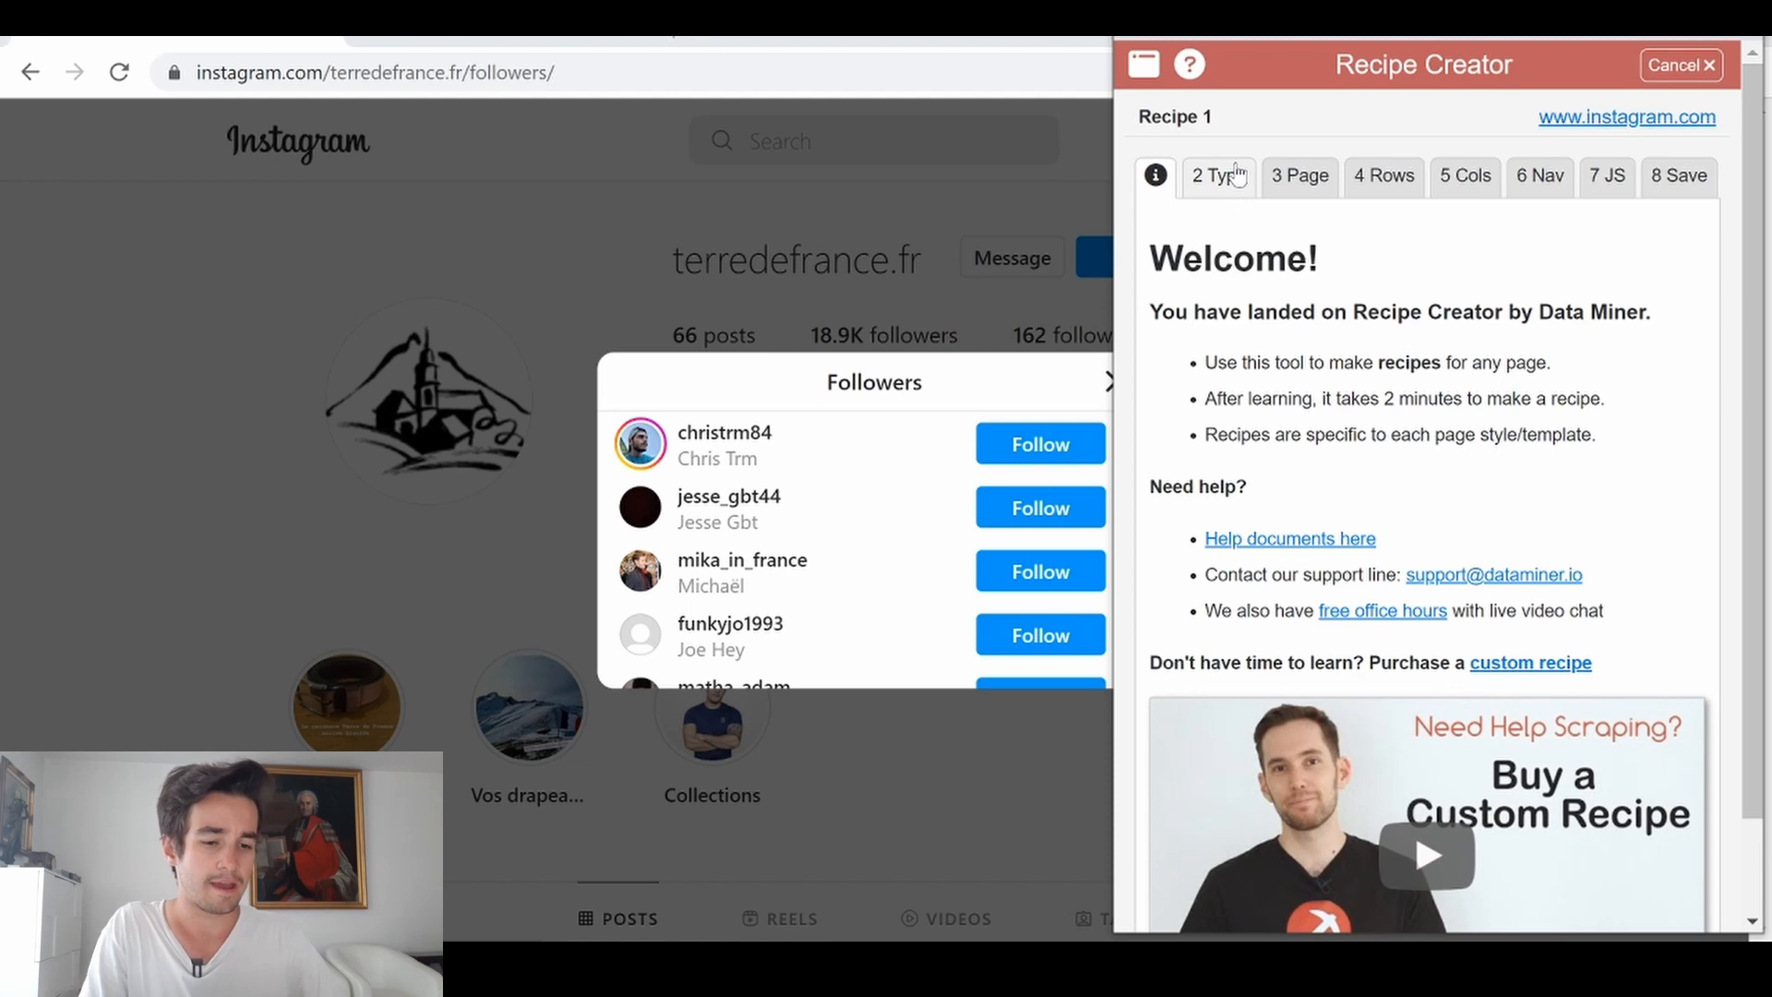
Step: Look through the Recipe Creator's Page, Rows, Cols, Nav, JS and Save sections
left_click(1311, 178)
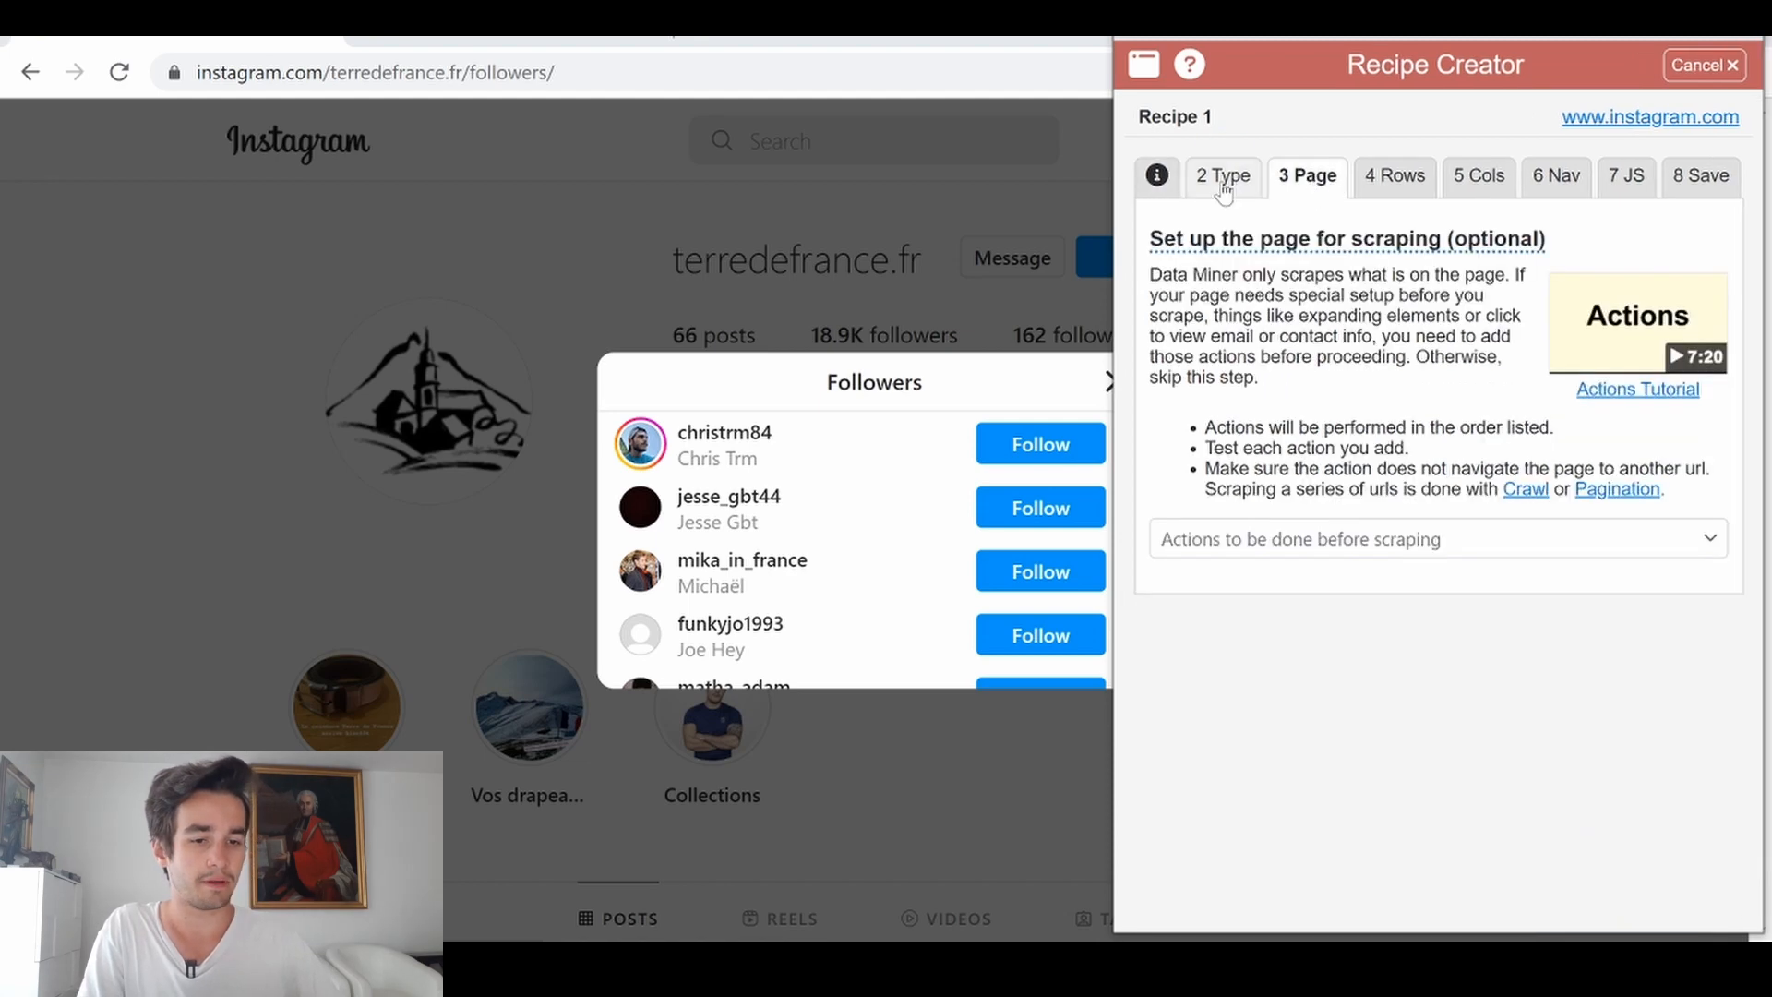
left_click(1399, 177)
left_click(1495, 180)
left_click(1560, 180)
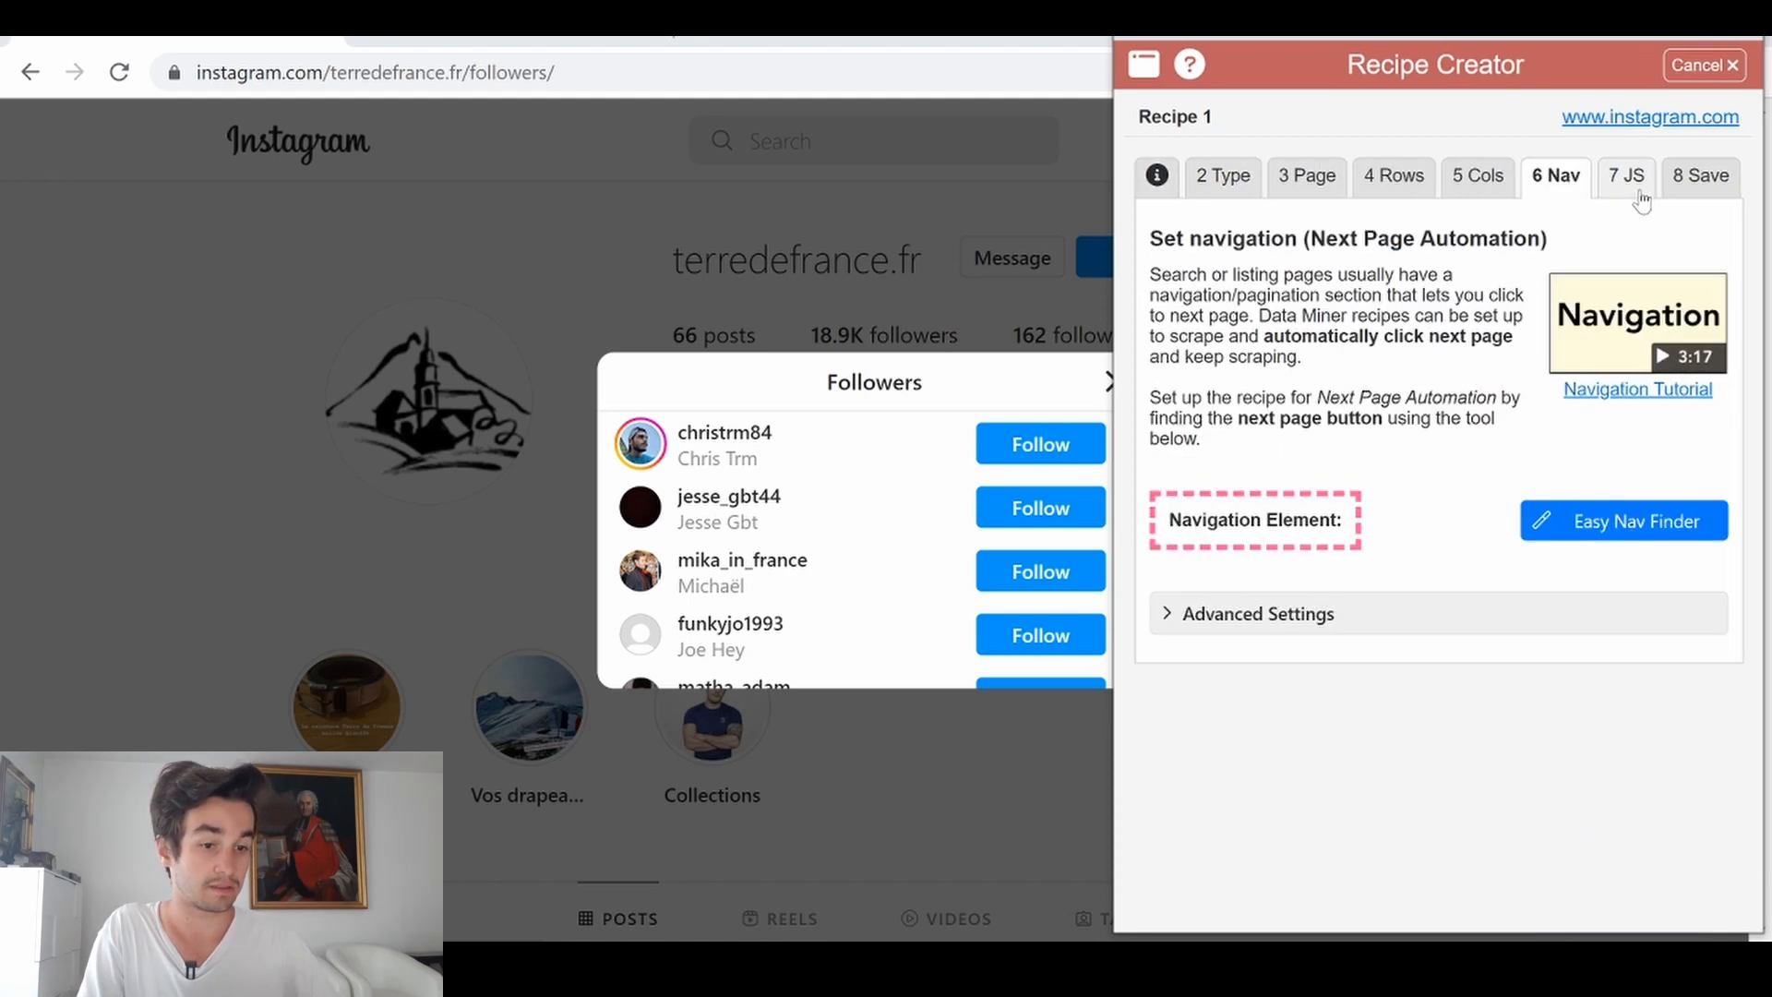
left_click(1627, 183)
left_click(1650, 184)
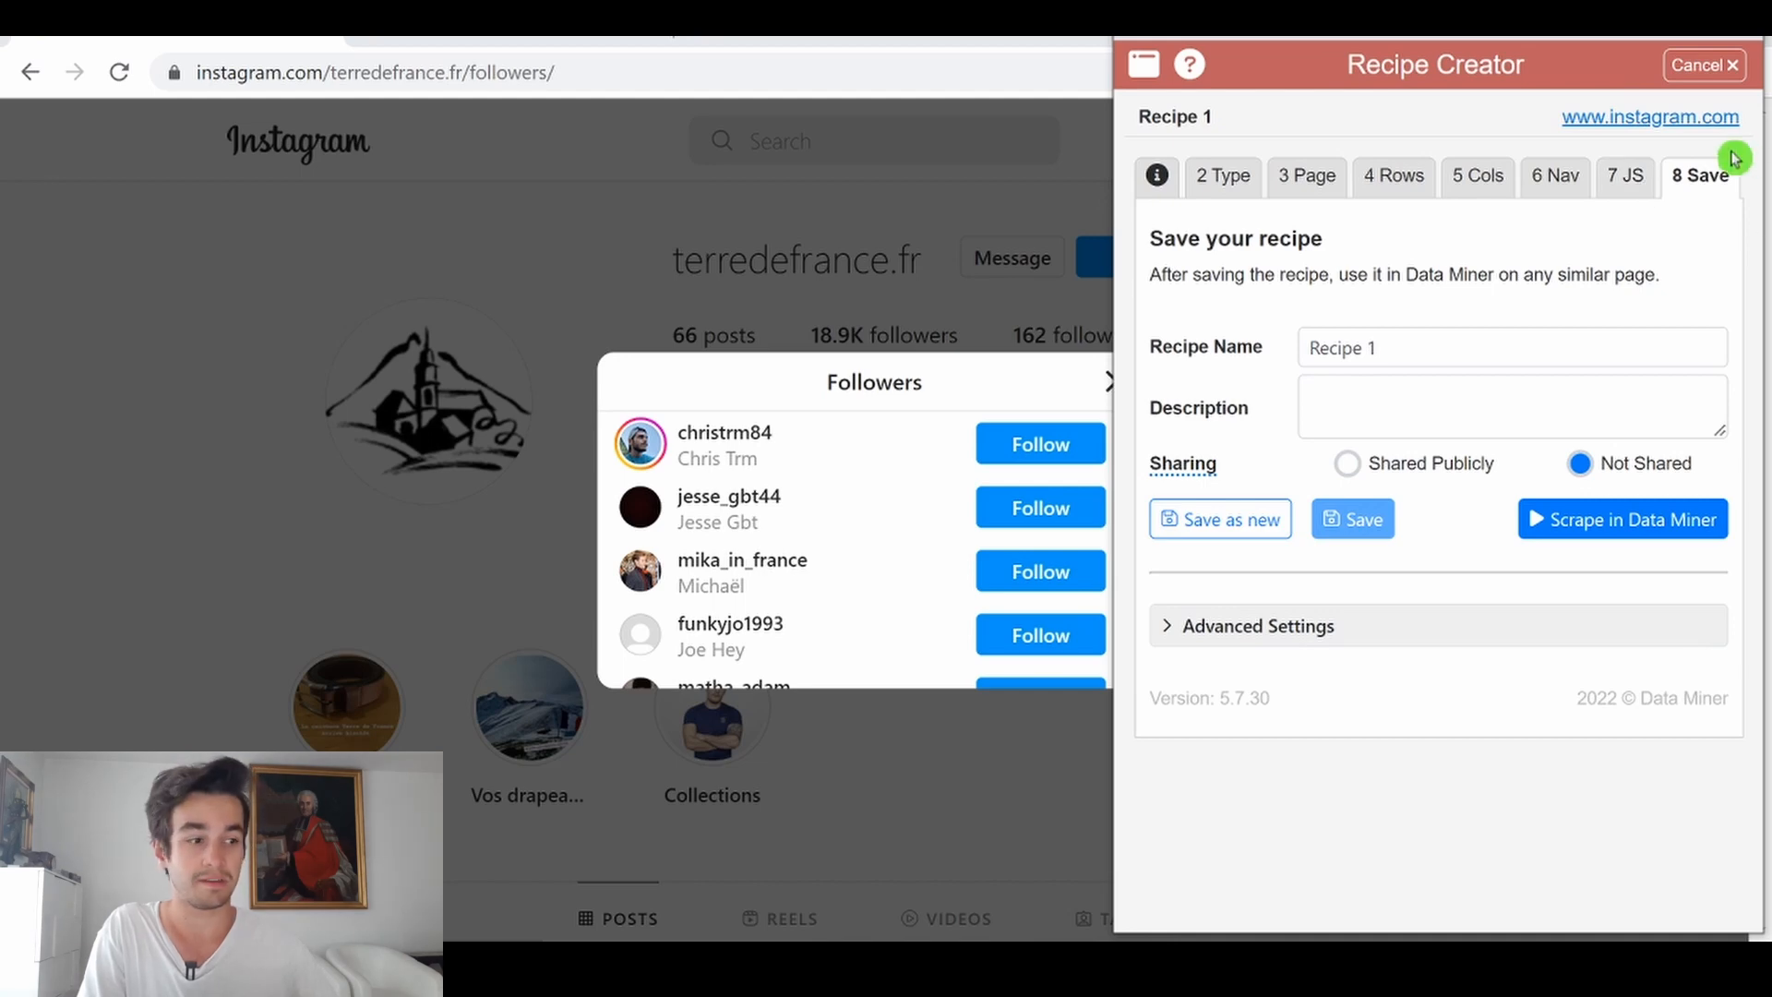
Step: Use the List / Search Page recipe type for multiple rows and go on to the page setup for scraping
left_click(1220, 180)
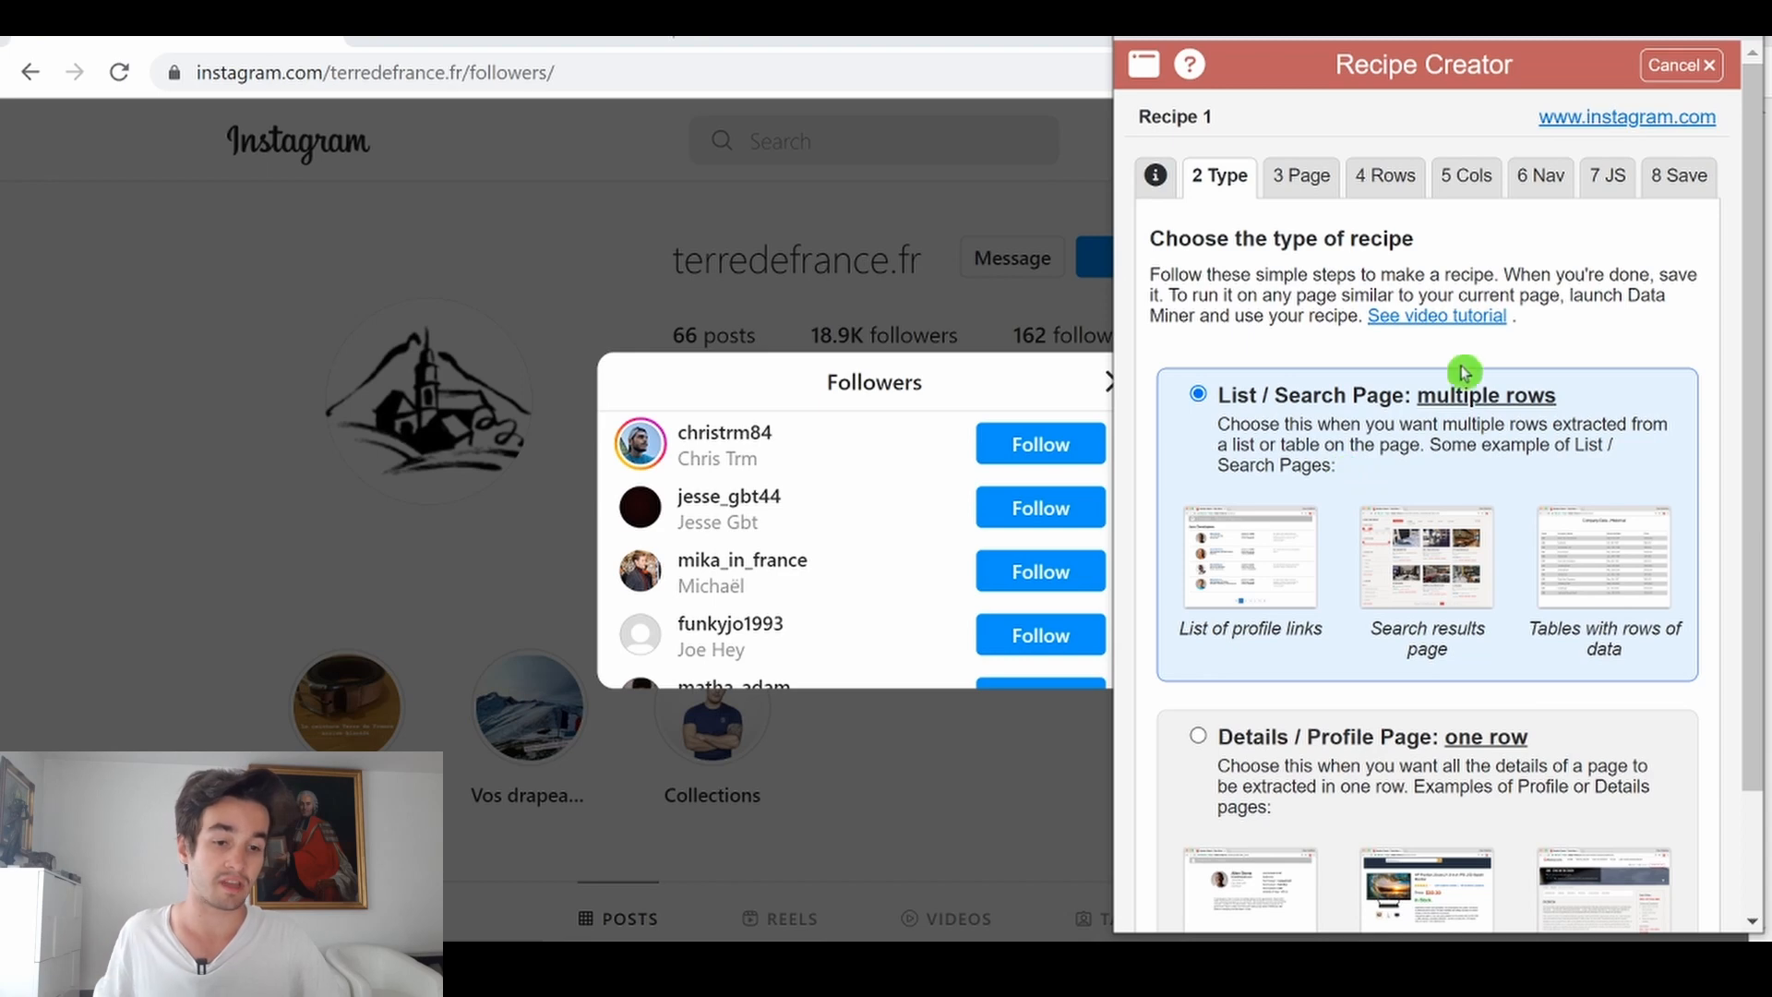
left_click_drag(1569, 399, 1305, 392)
left_click(1305, 392)
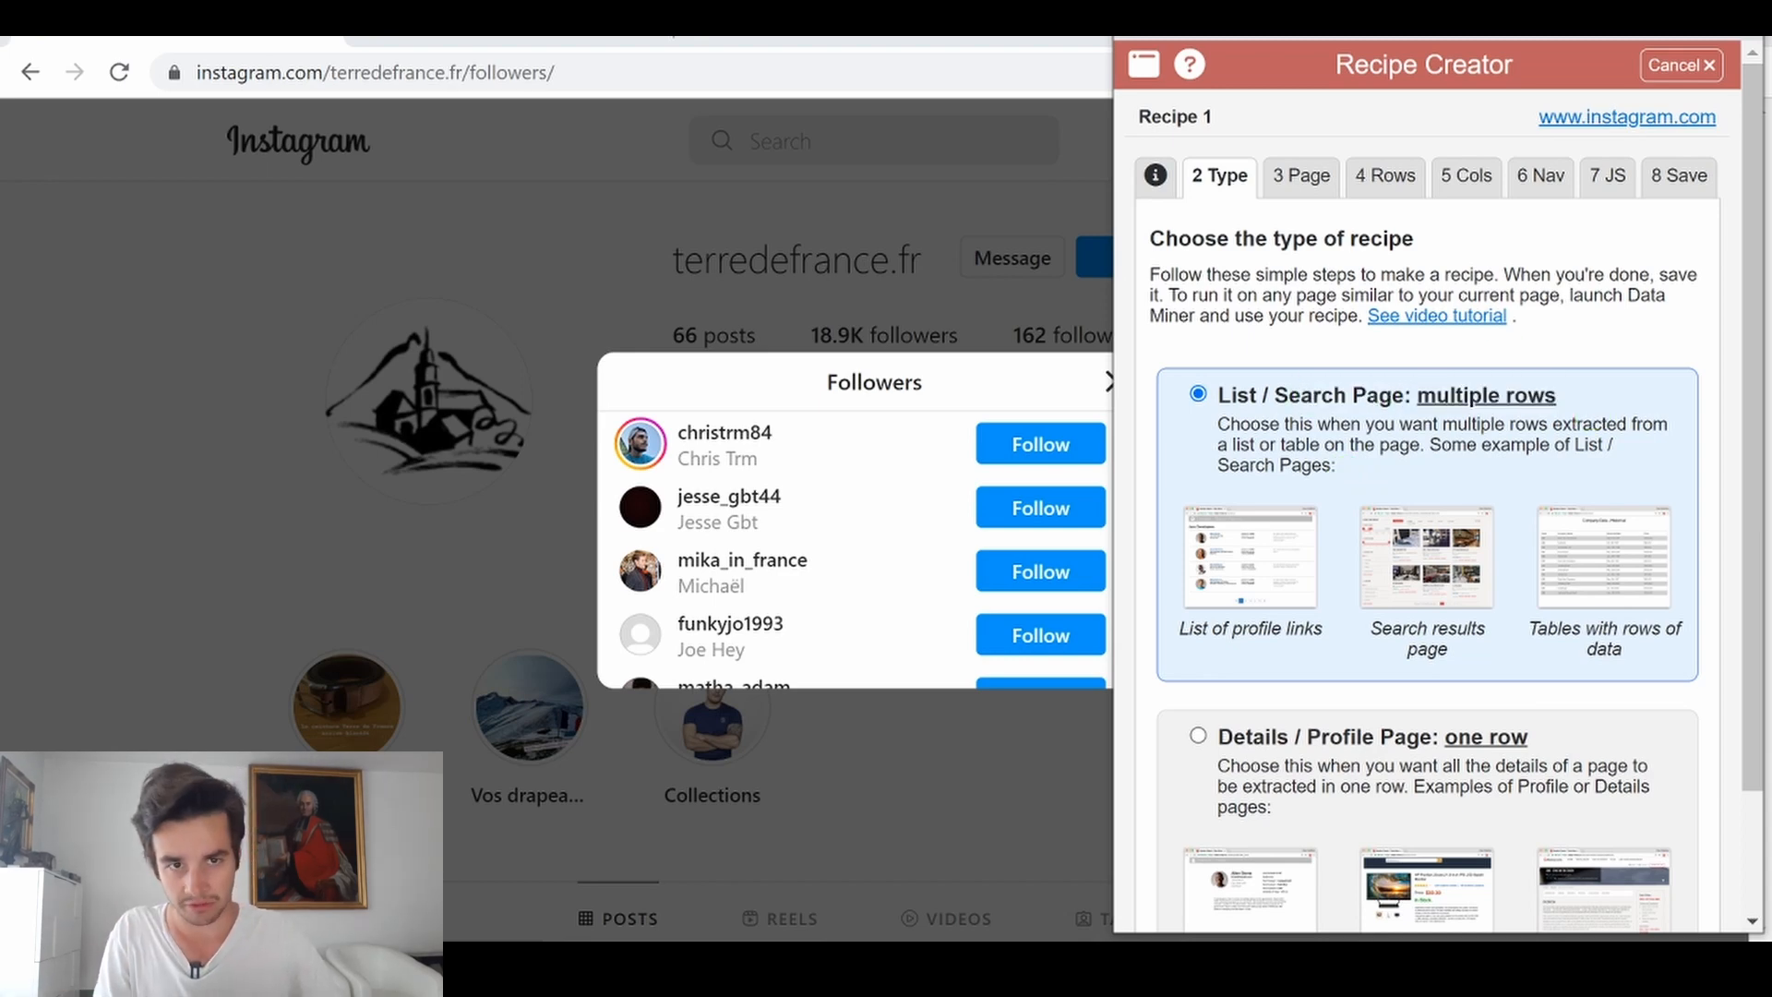
left_click(1324, 192)
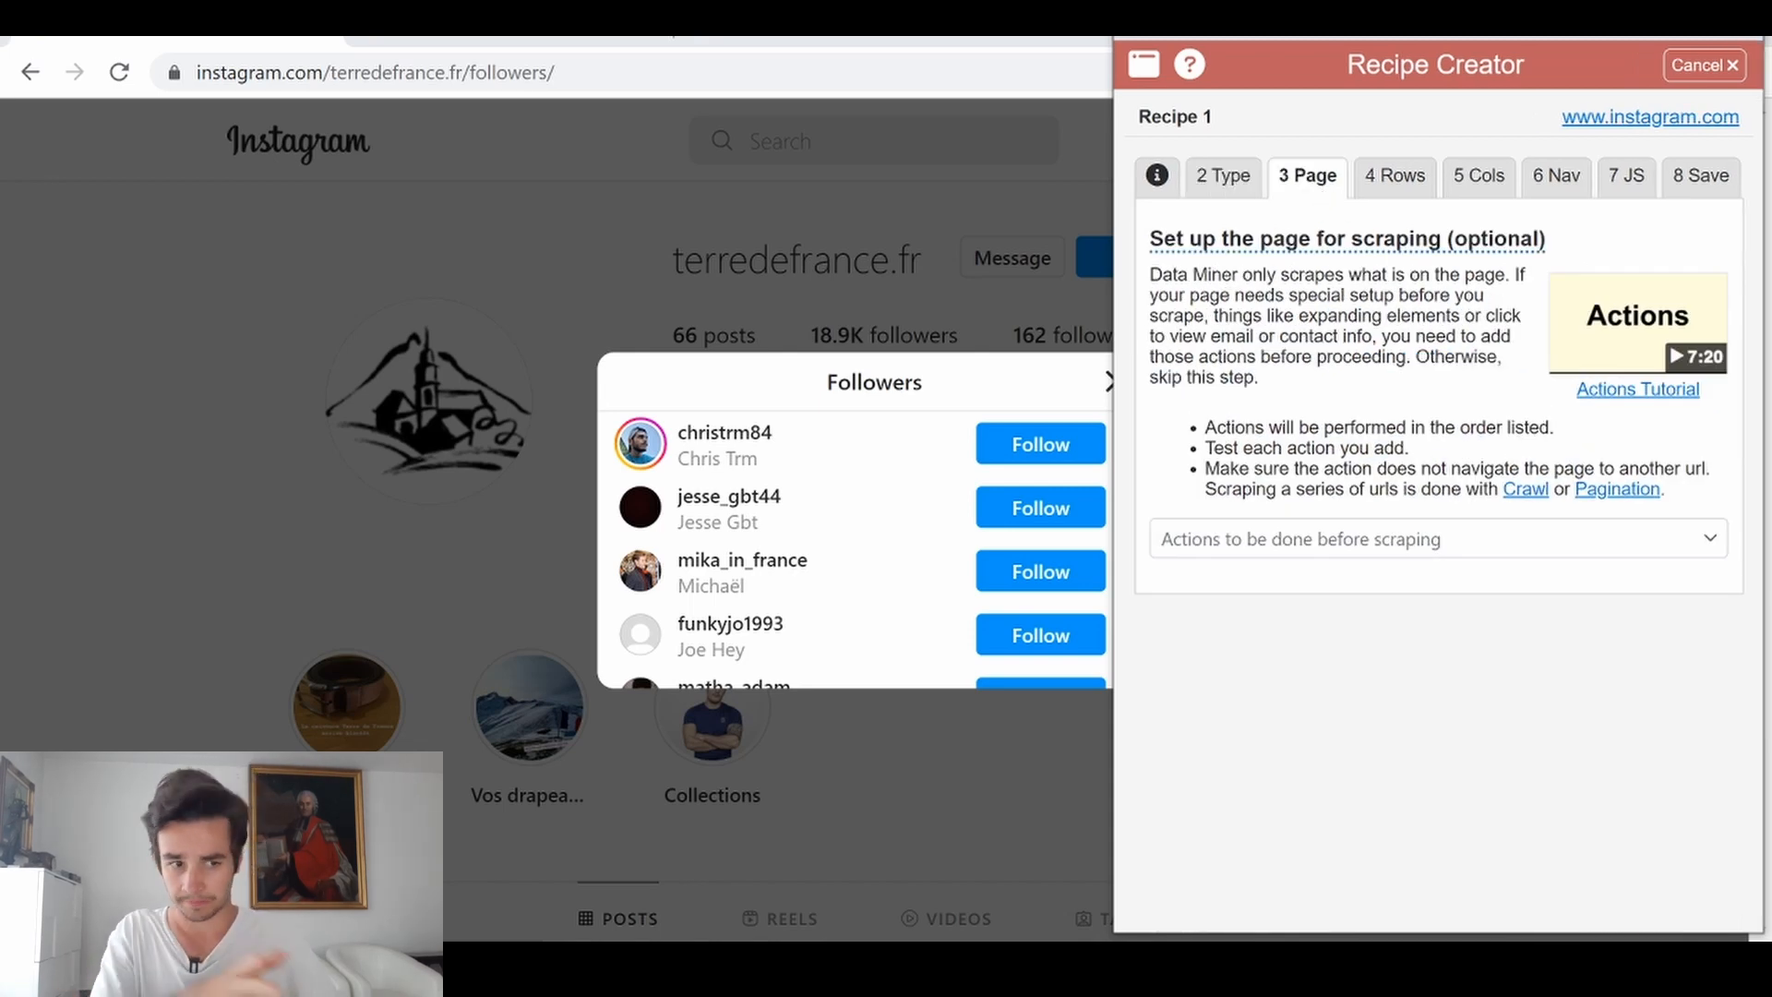
left_click(1620, 40)
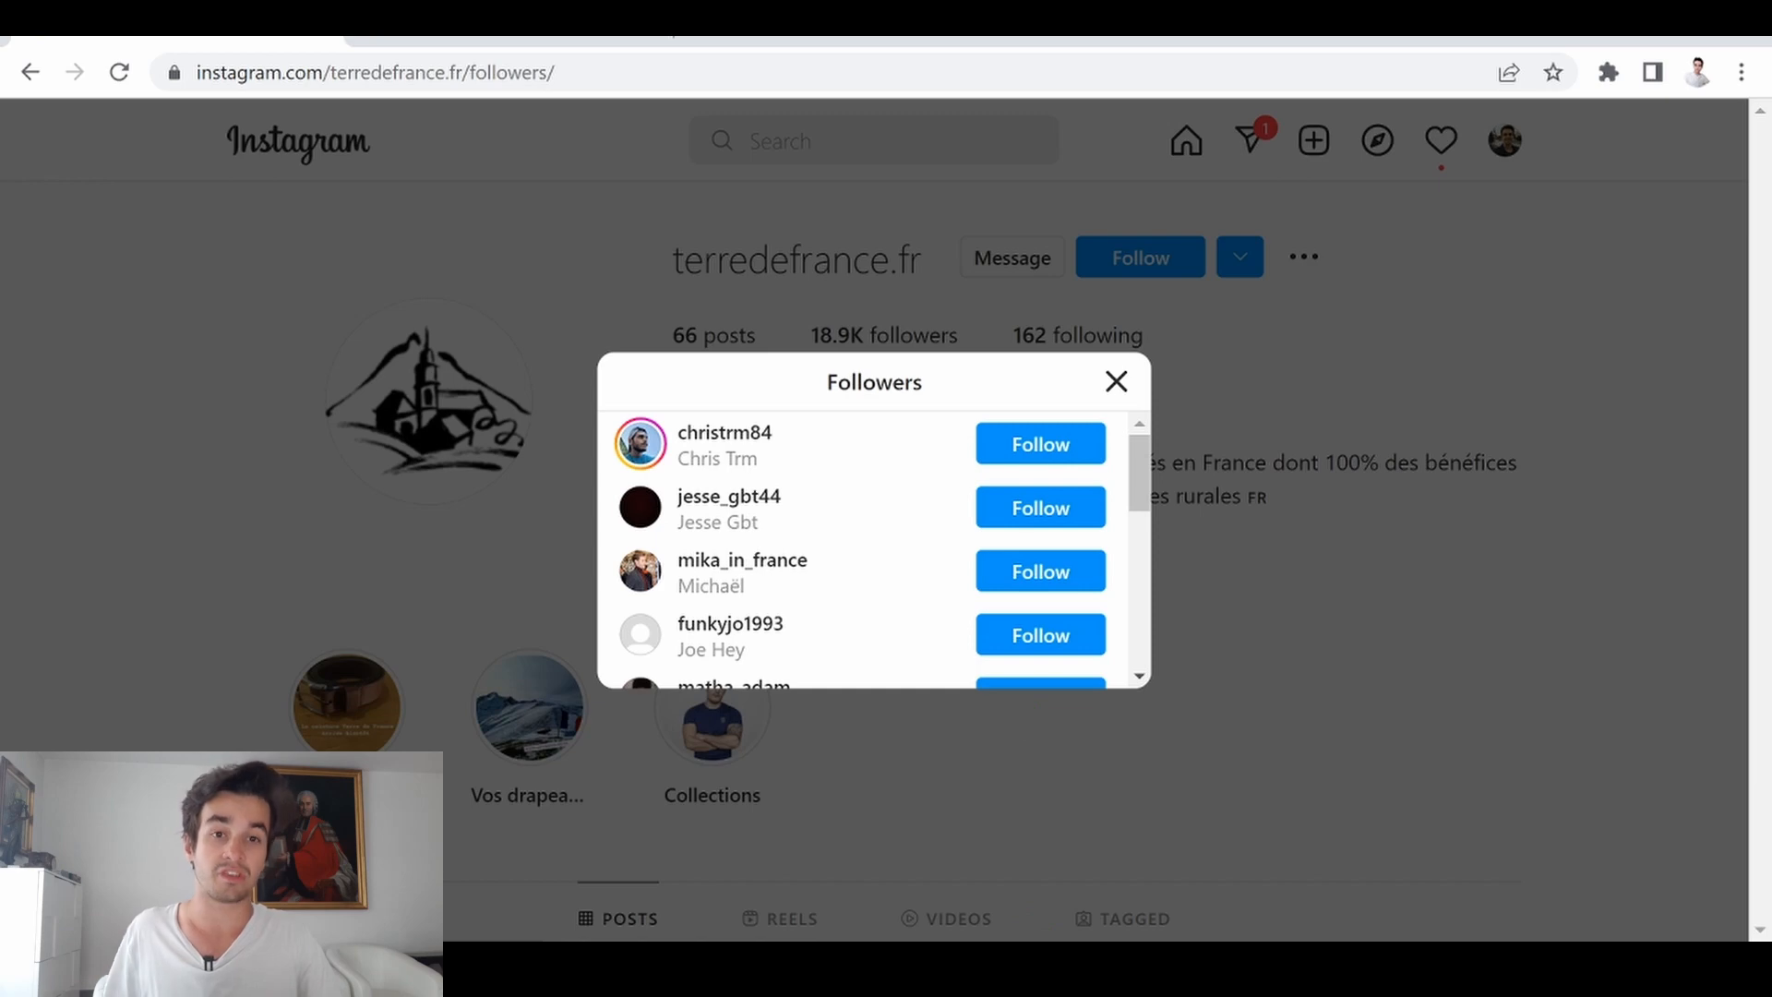
left_click(1058, 962)
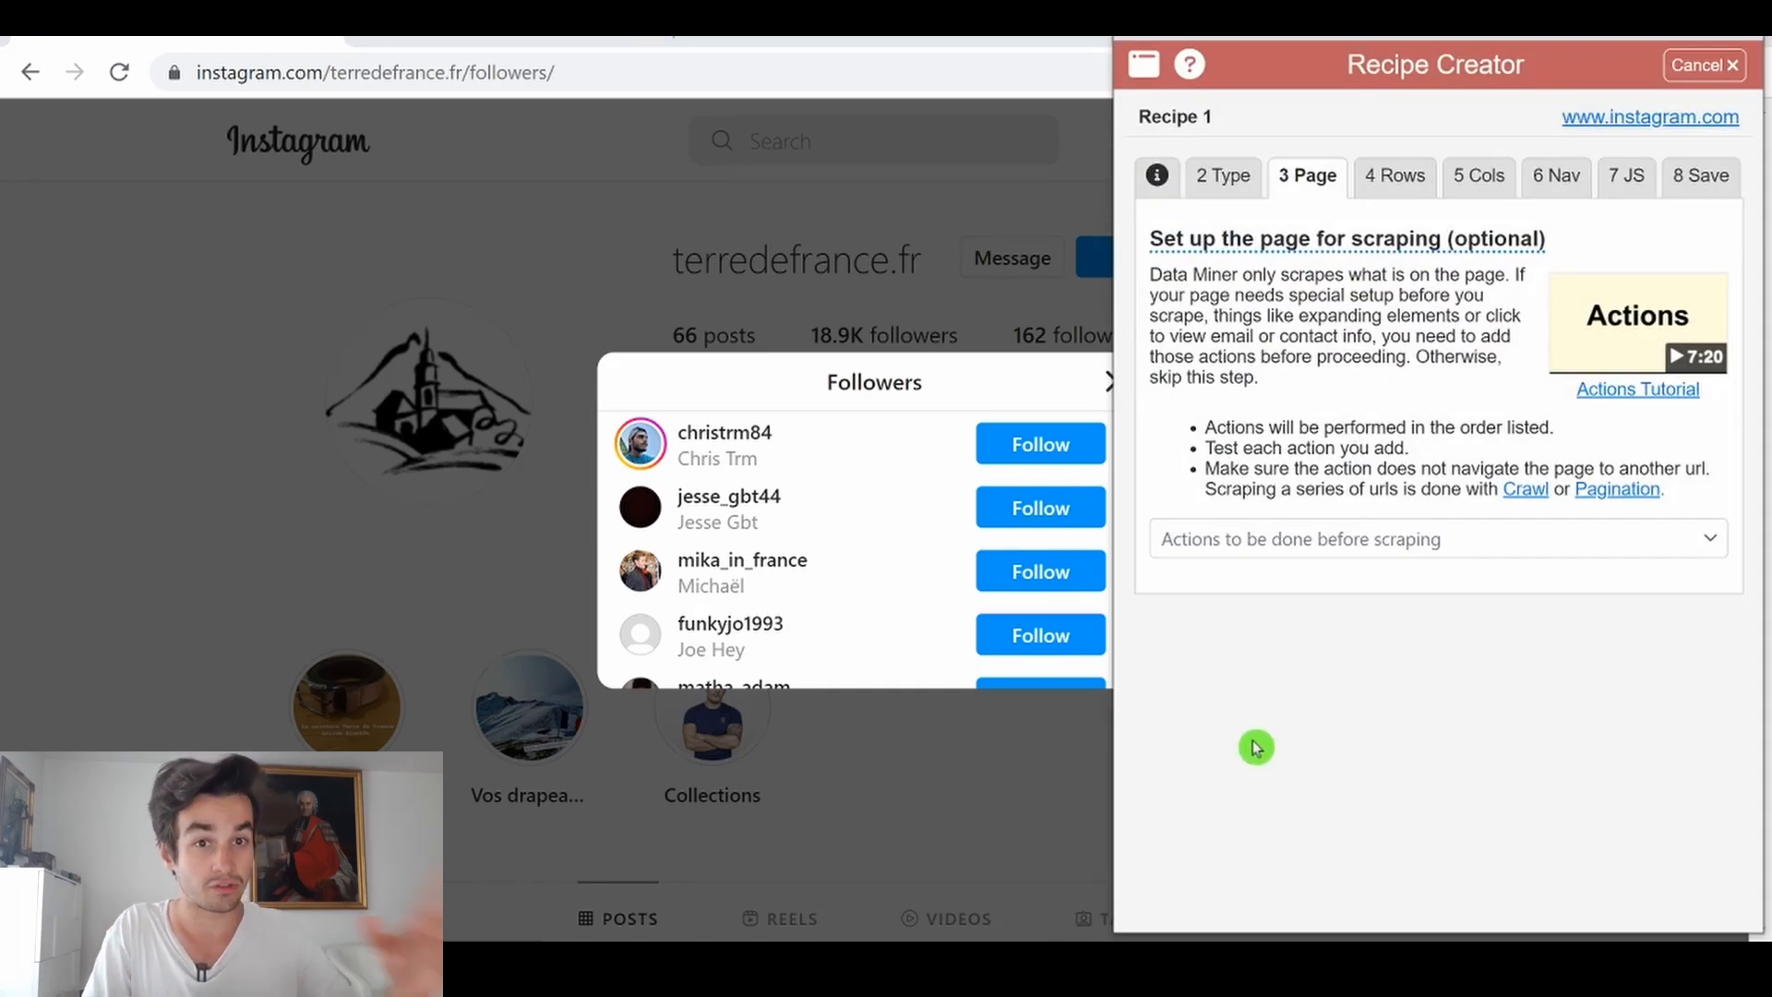
left_click(1599, 39)
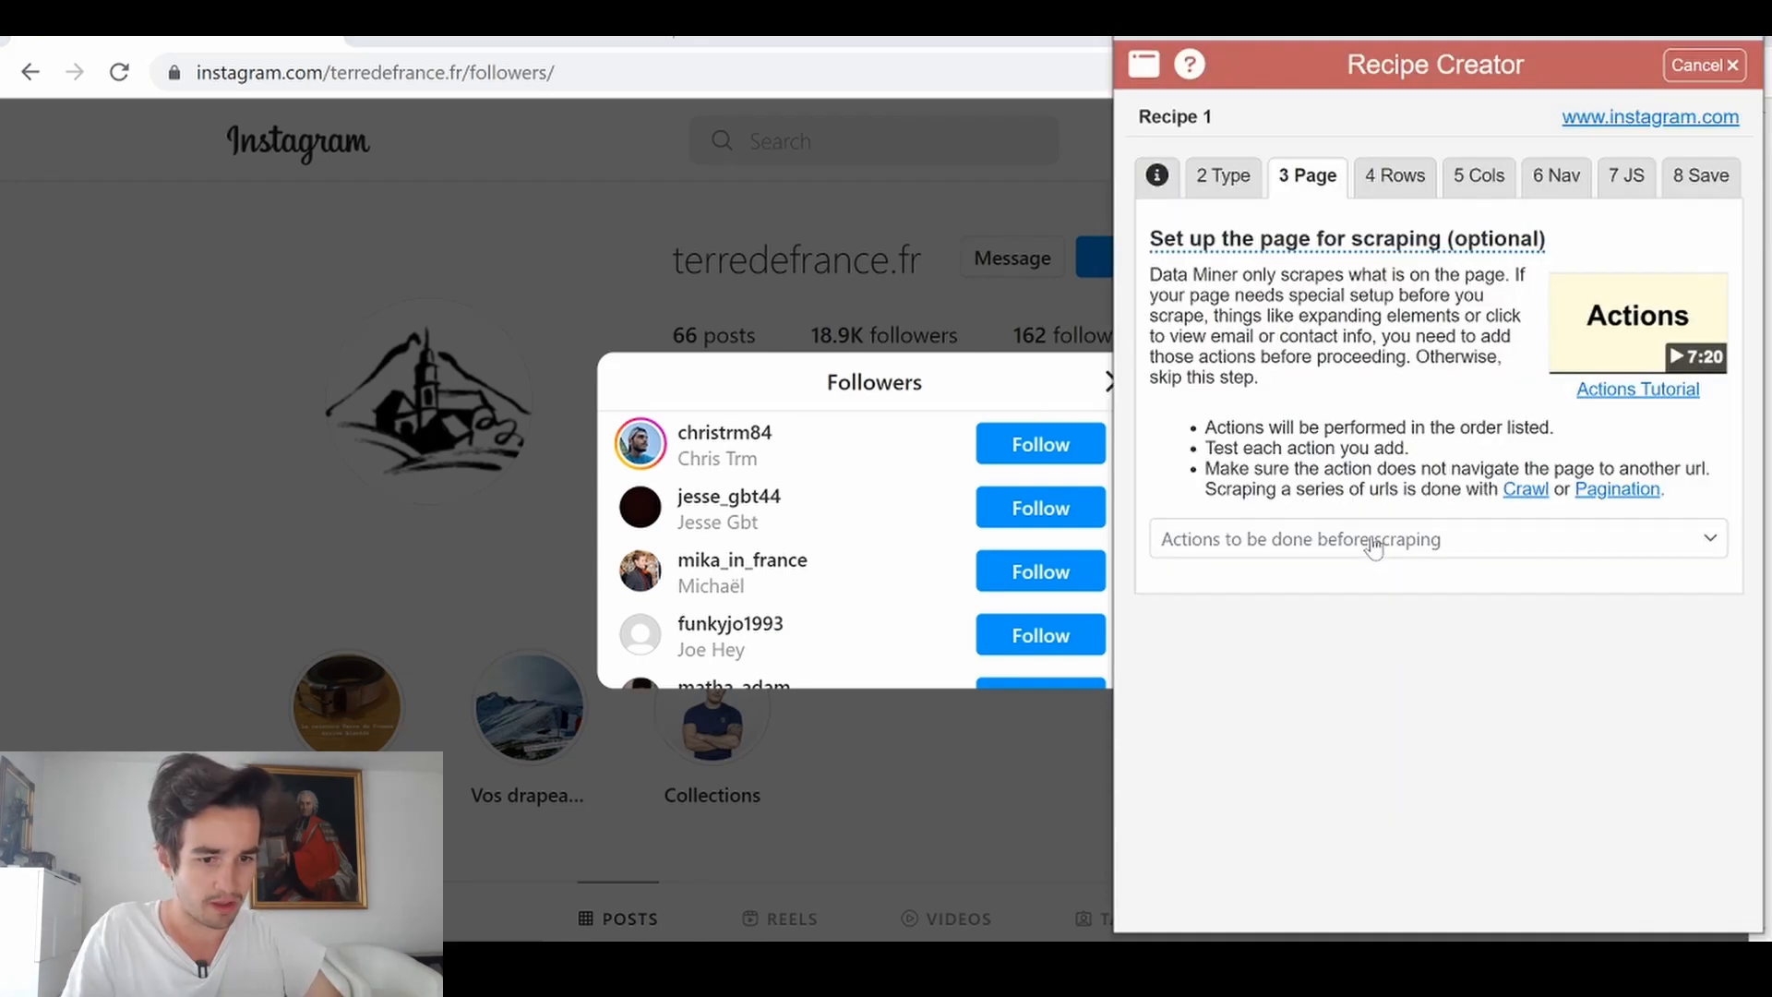
Step: Add a "Scroll to the bottom of the page" action with 50 scrolls and a wait time of 5 seconds between scrolls
left_click(1372, 548)
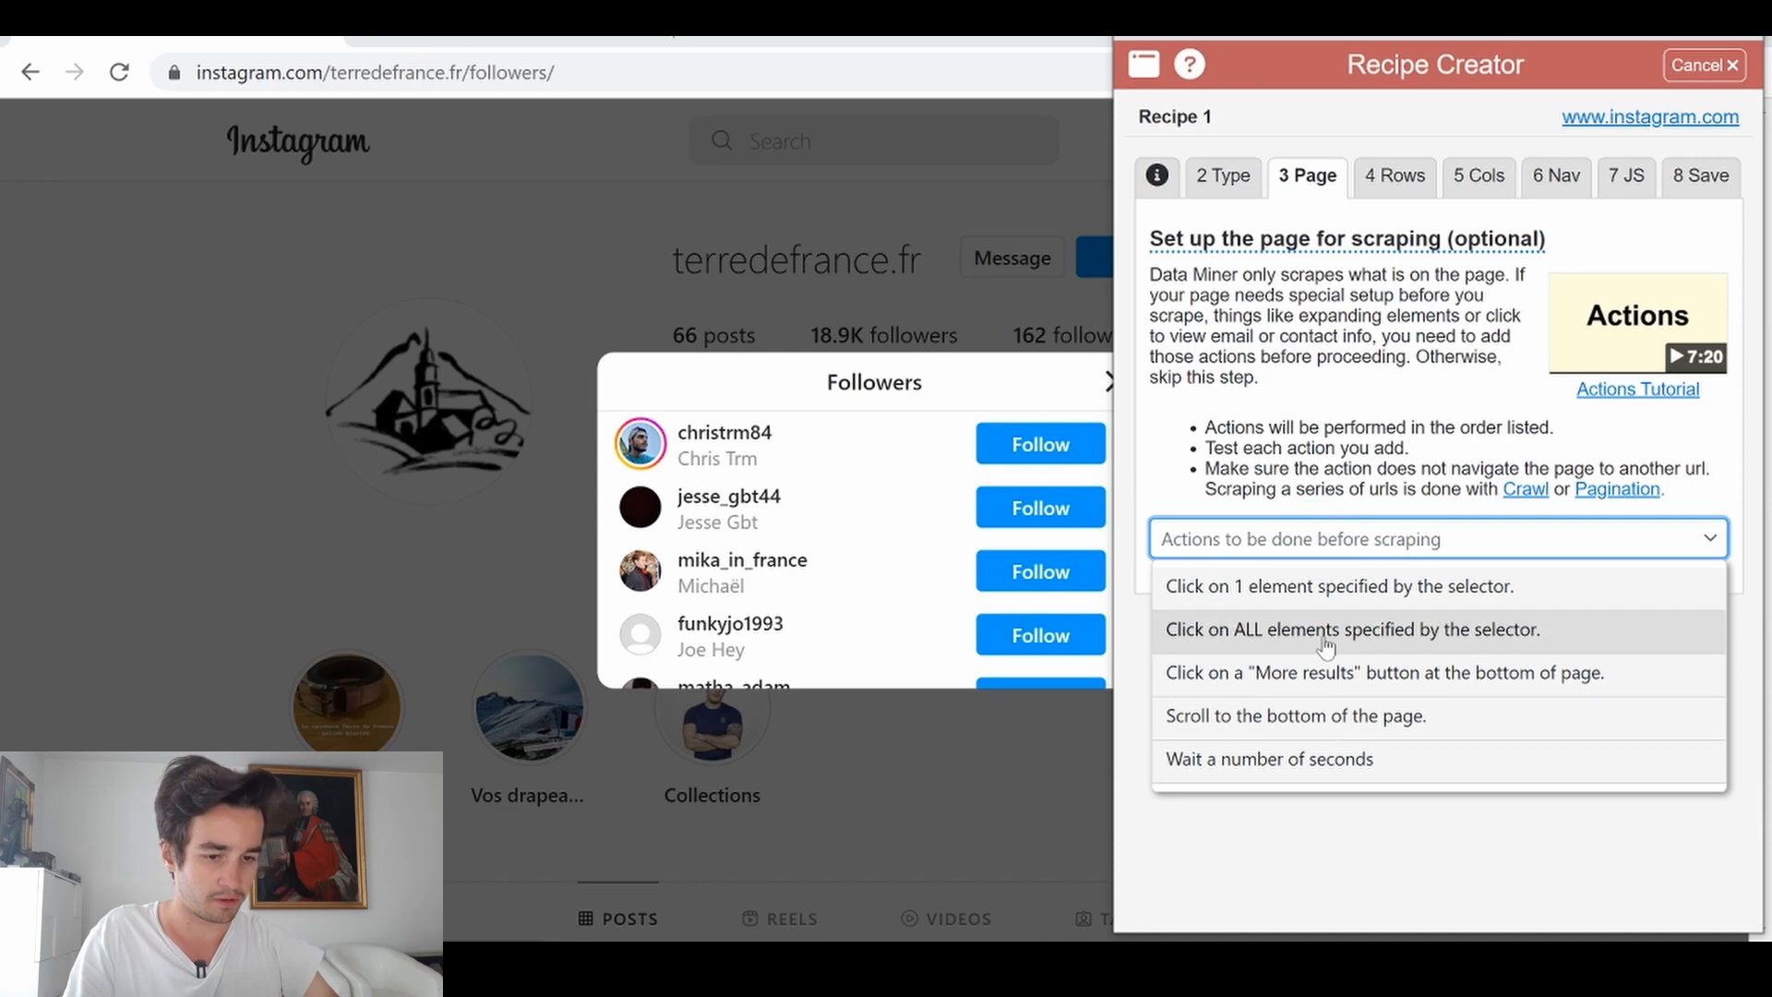
left_click(1330, 714)
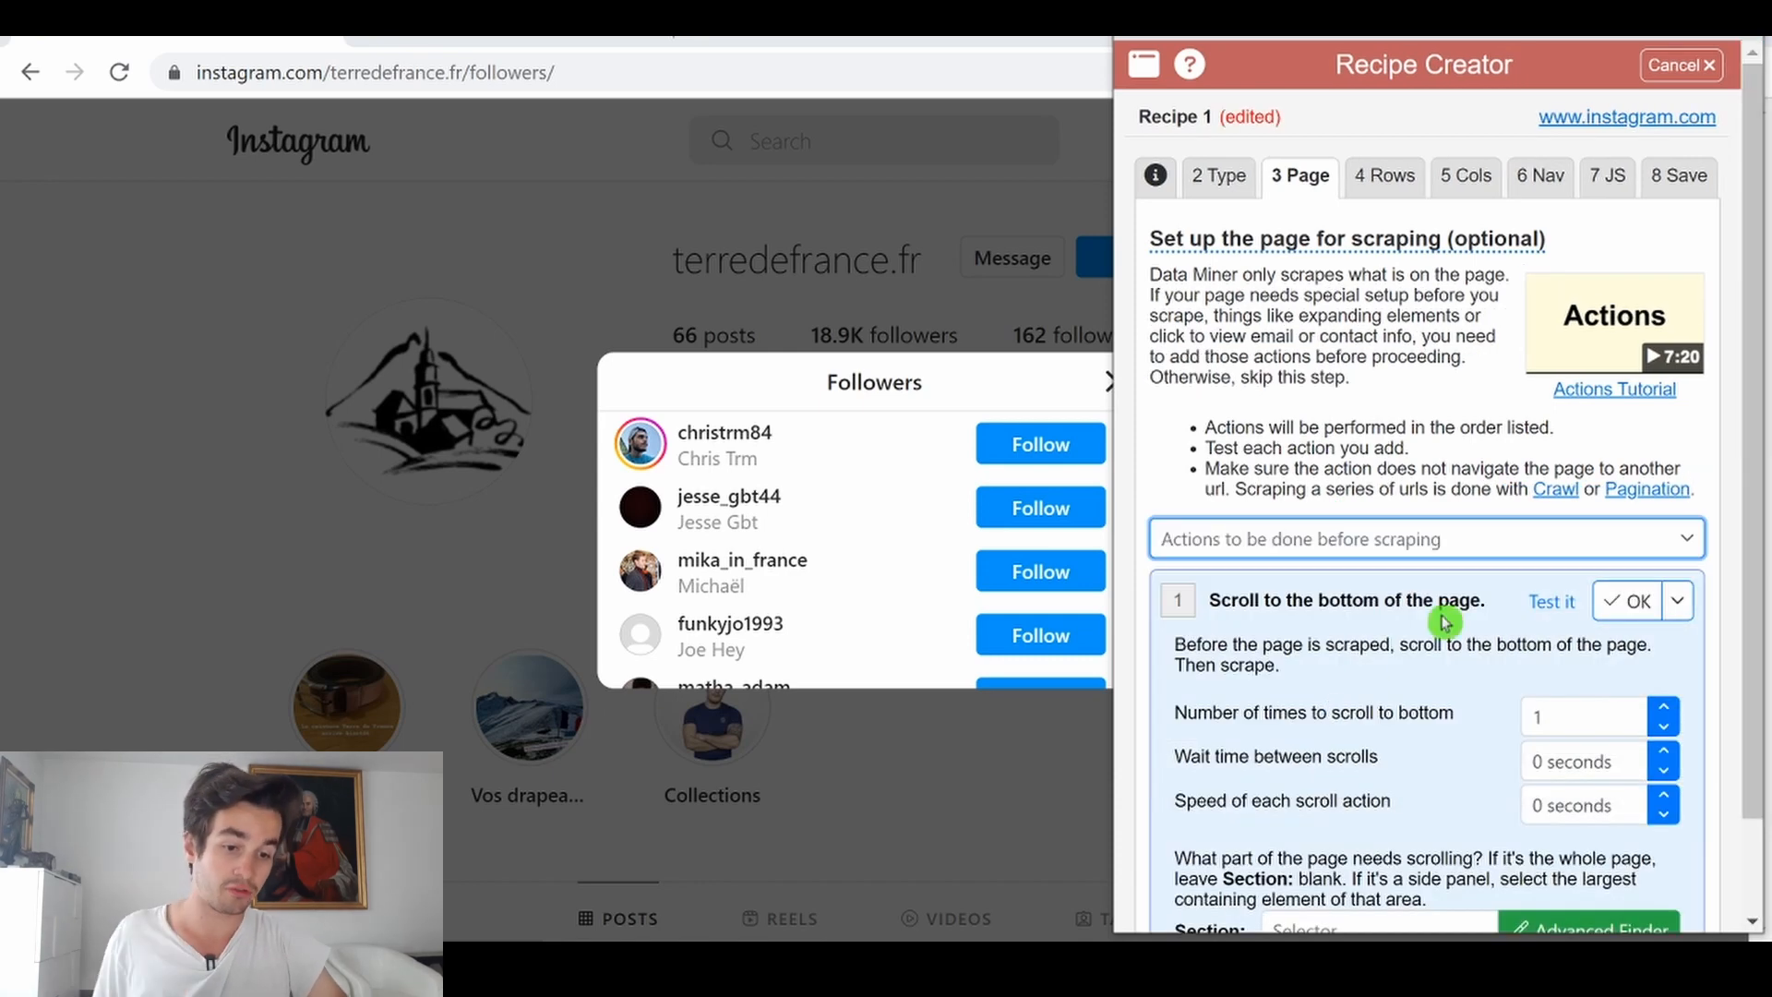
scroll(1501, 696, "down", 1)
double_click(1571, 609)
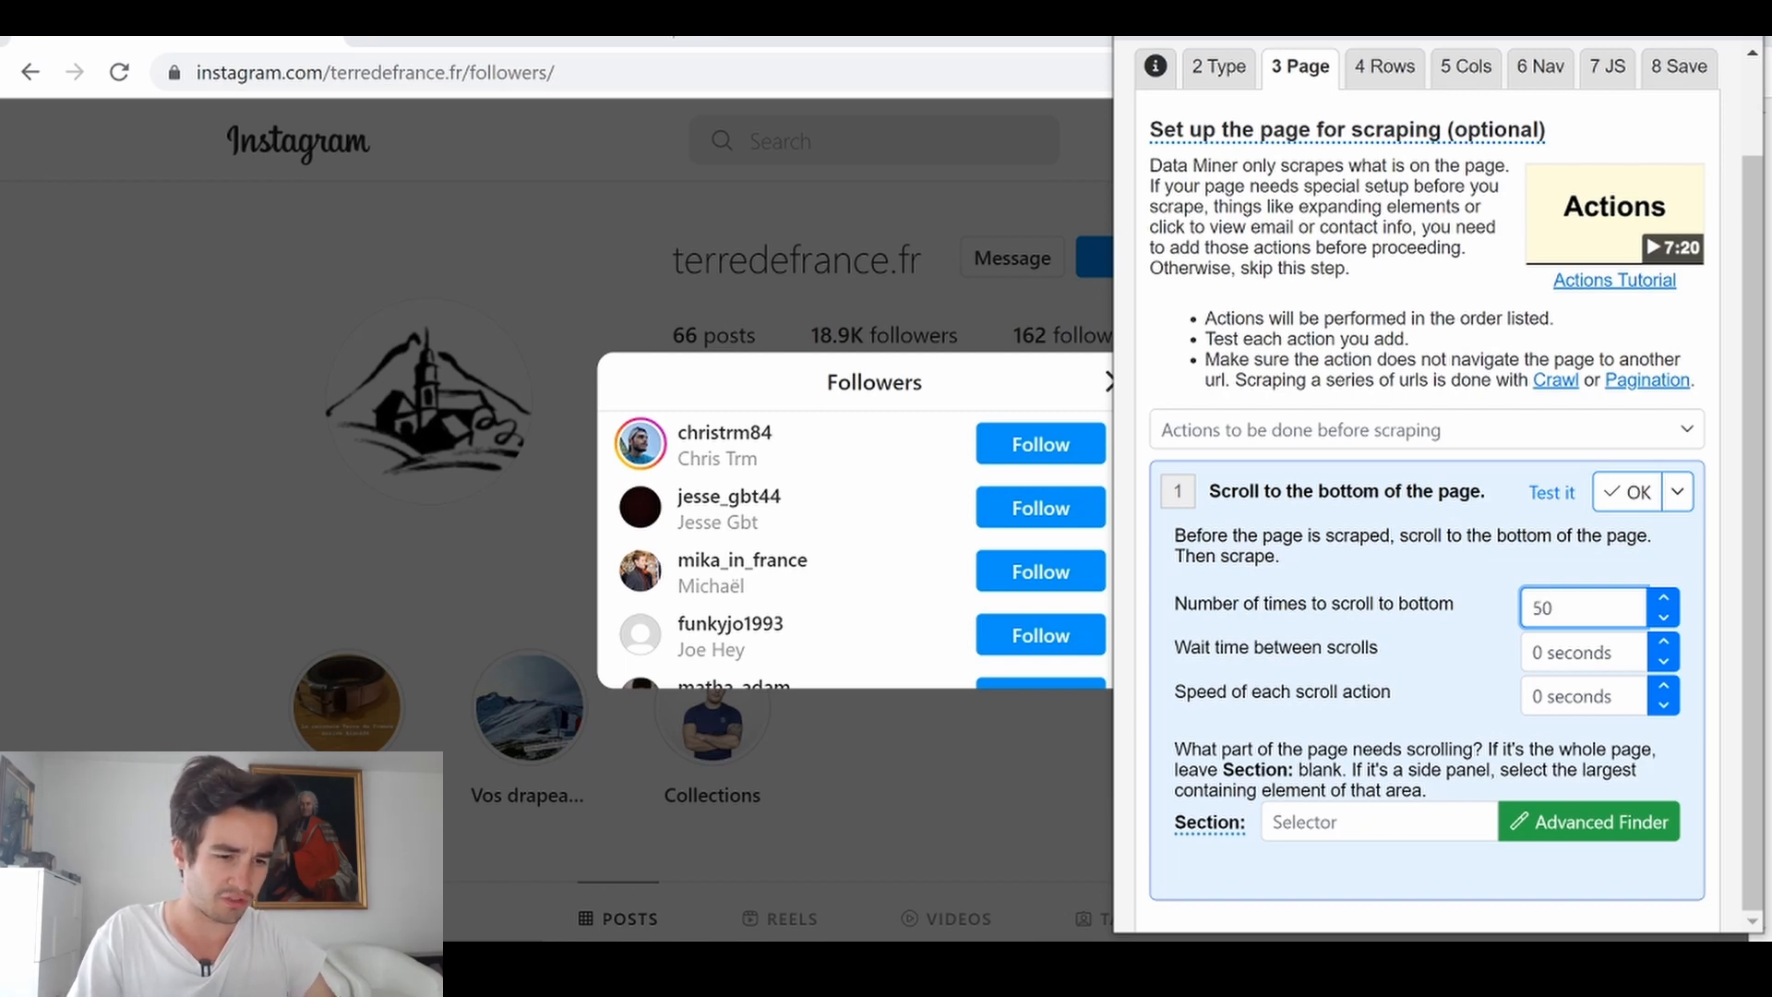
left_click(1664, 644)
left_click(1664, 644)
left_click(1664, 644)
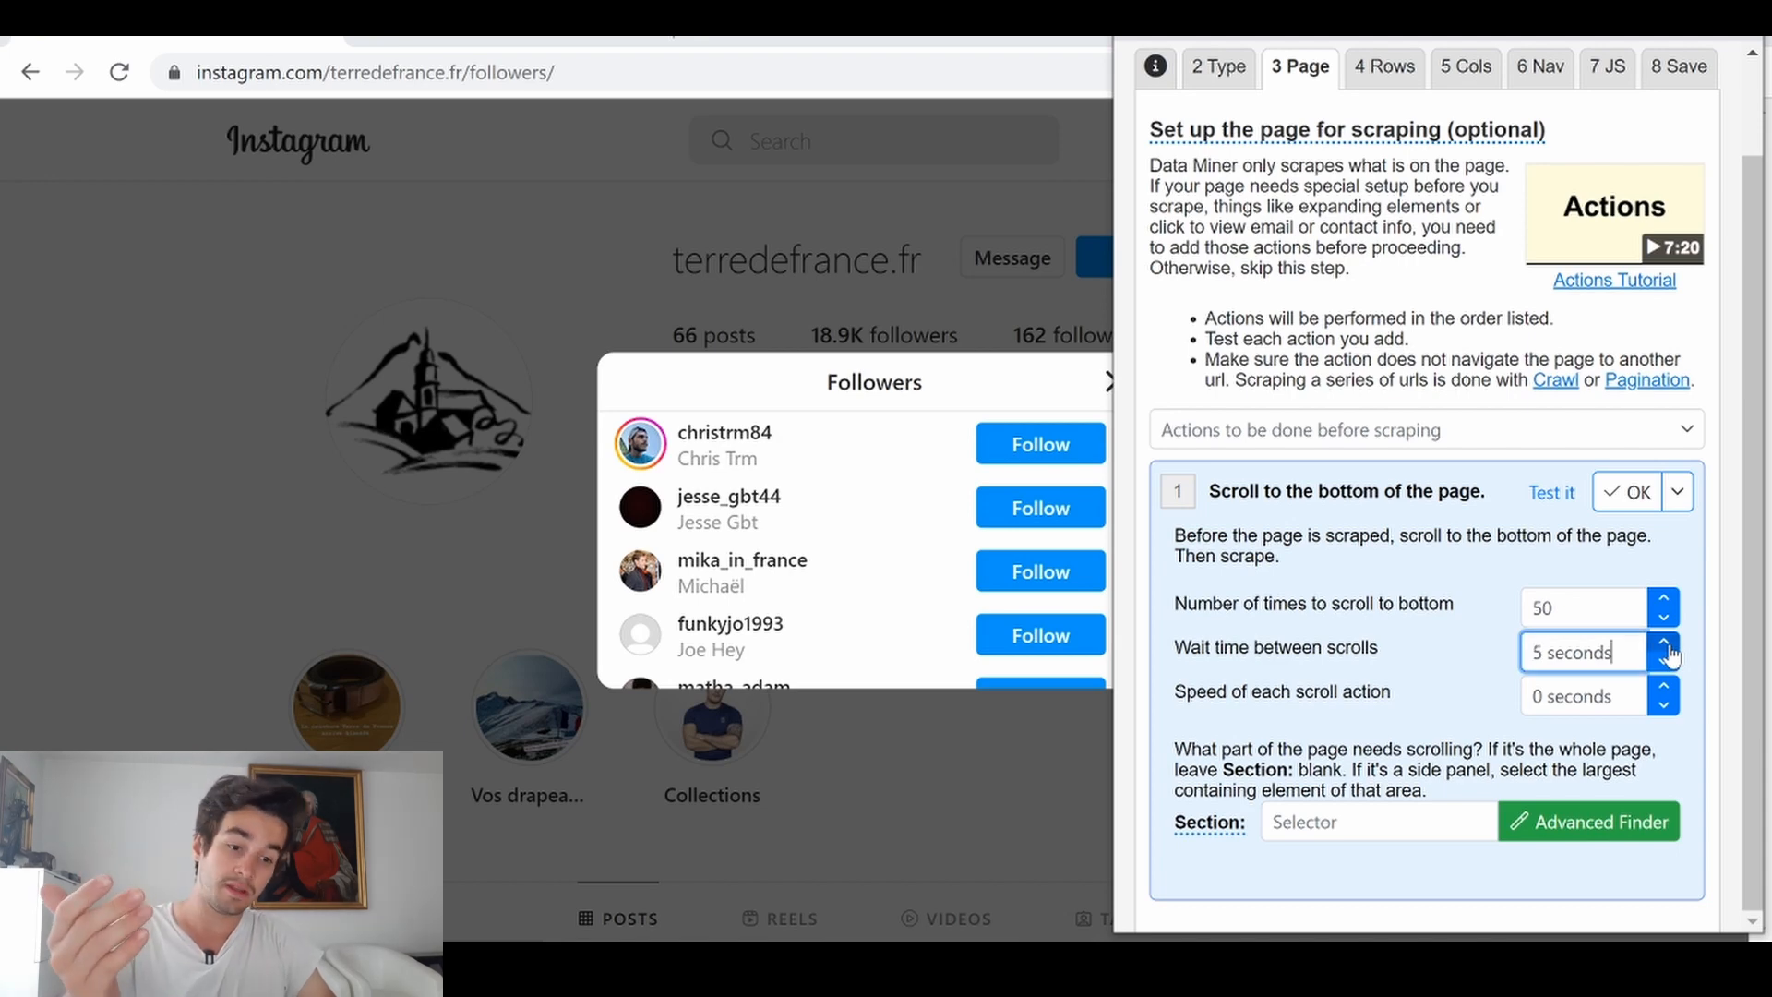
Step: Add a second "Scroll to the bottom of the page" action, also with 50 scrolls and 5 seconds between scrolls
left_click(1537, 441)
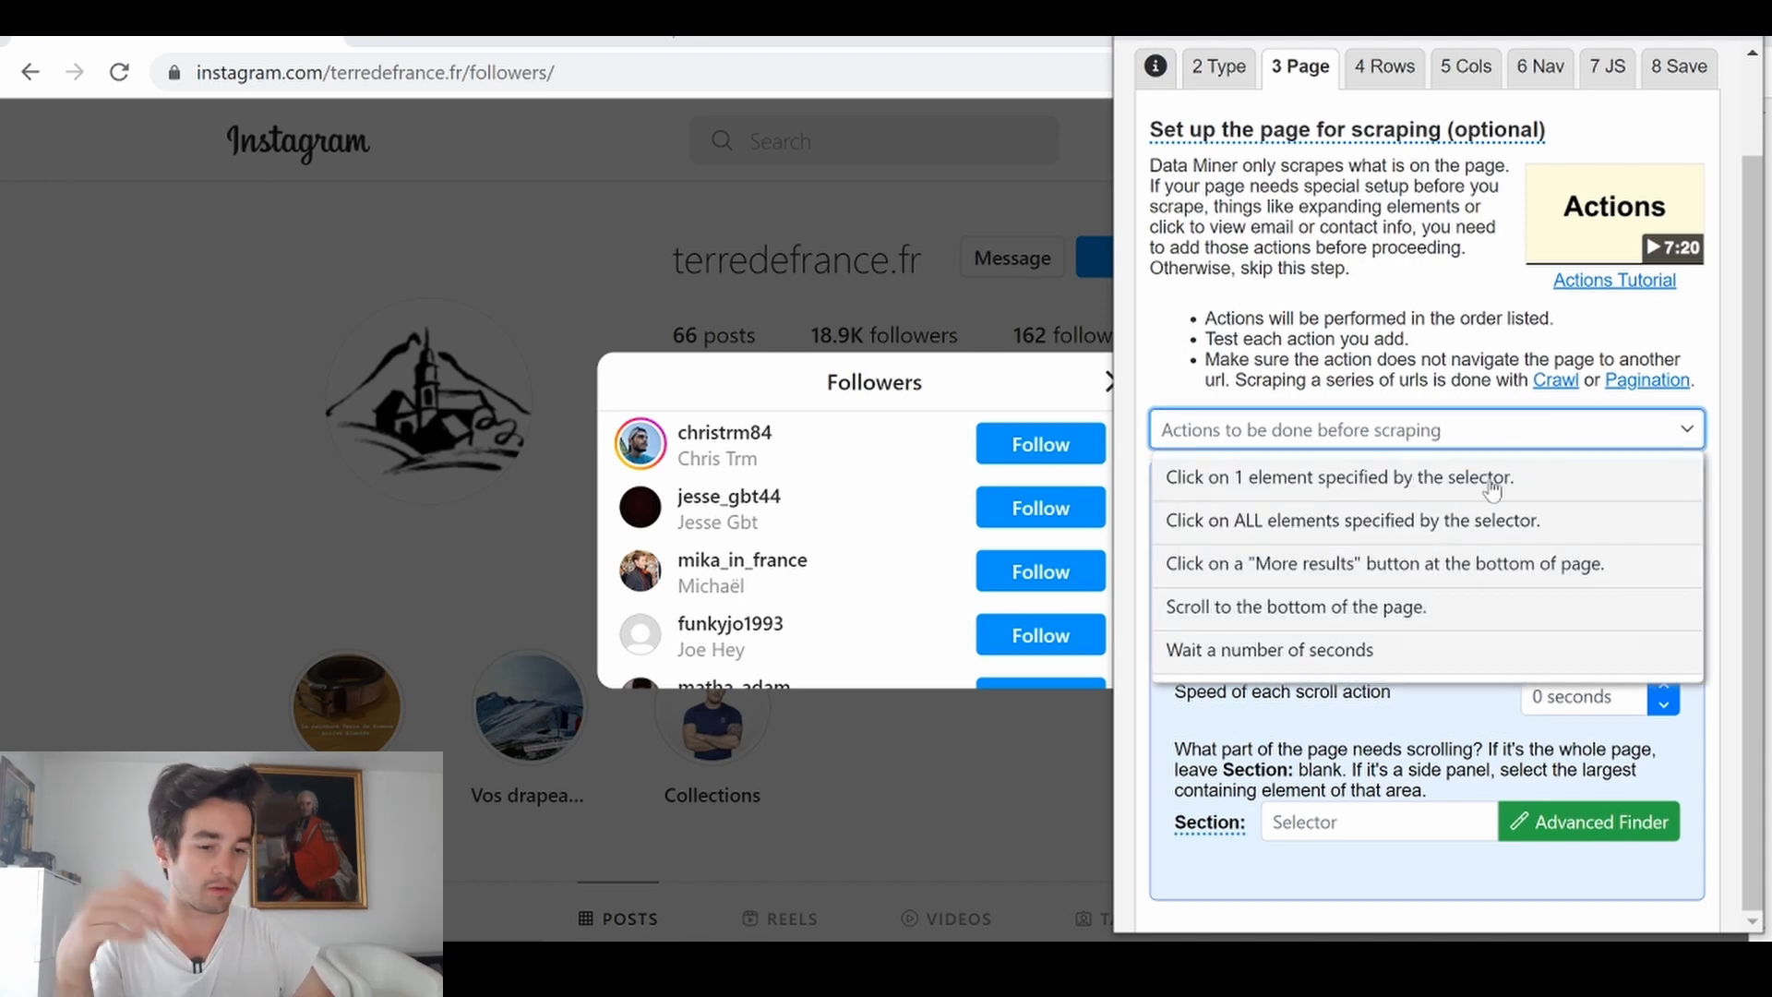
left_click(1317, 607)
scroll(1317, 605, "down", 5)
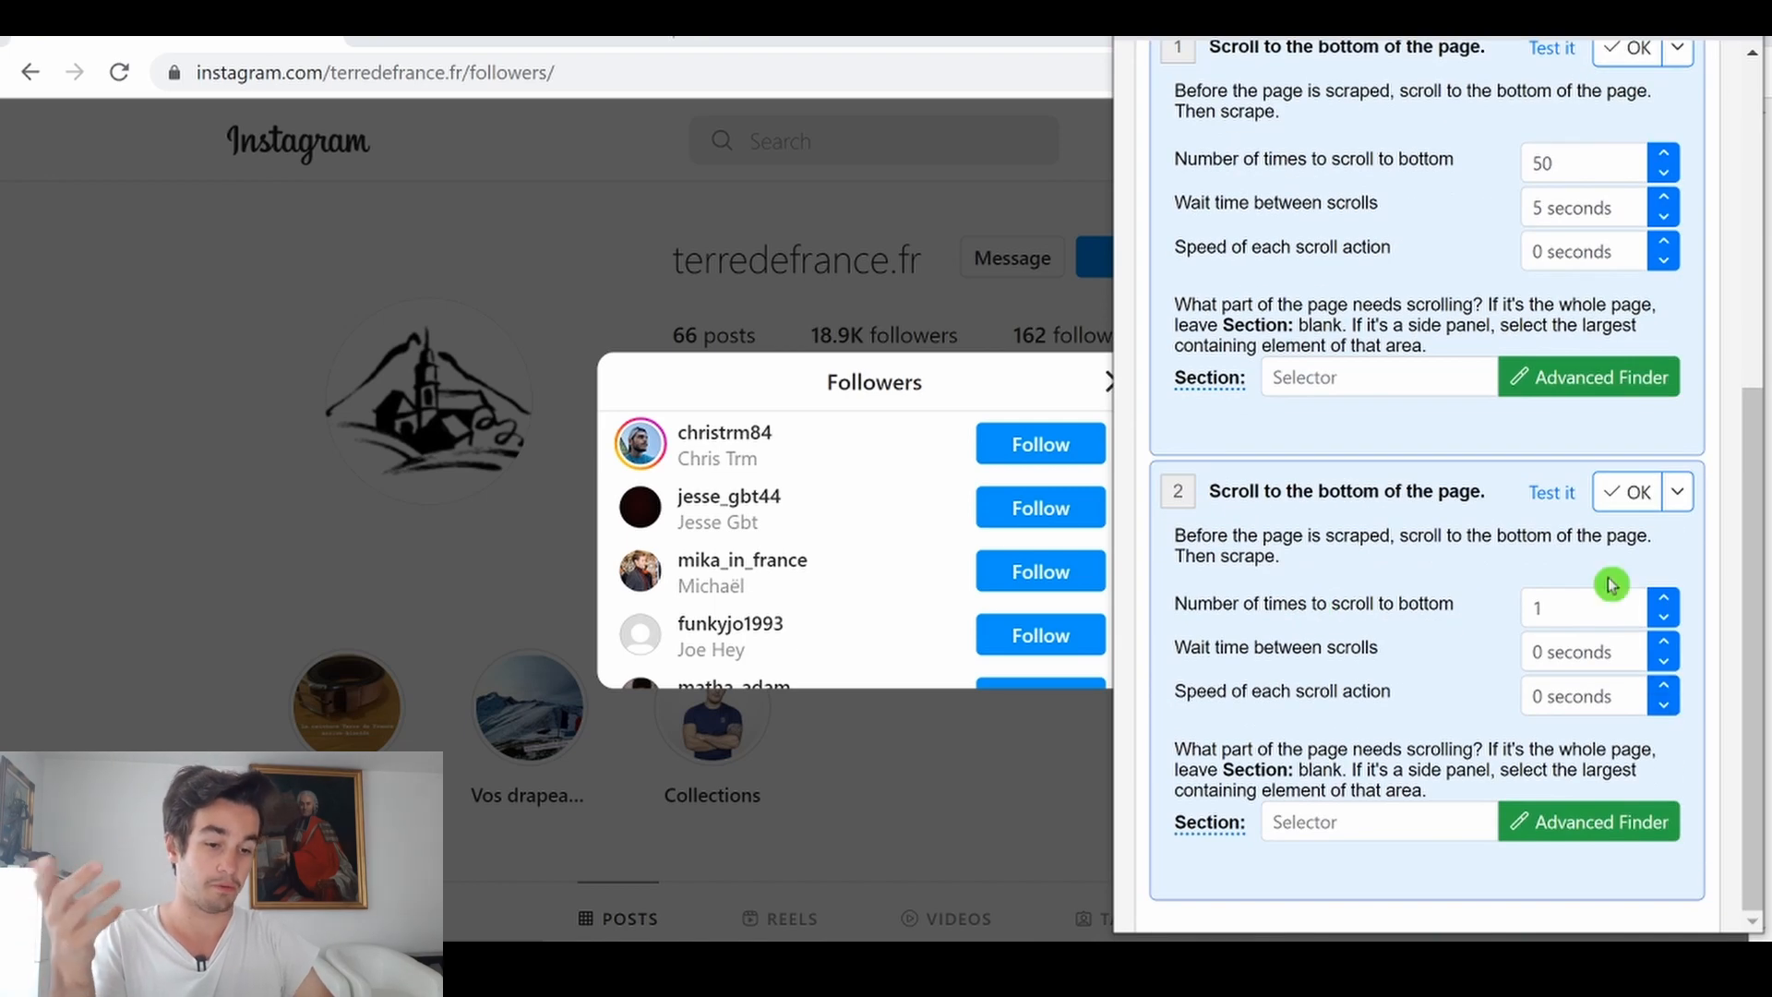
double_click(1538, 607)
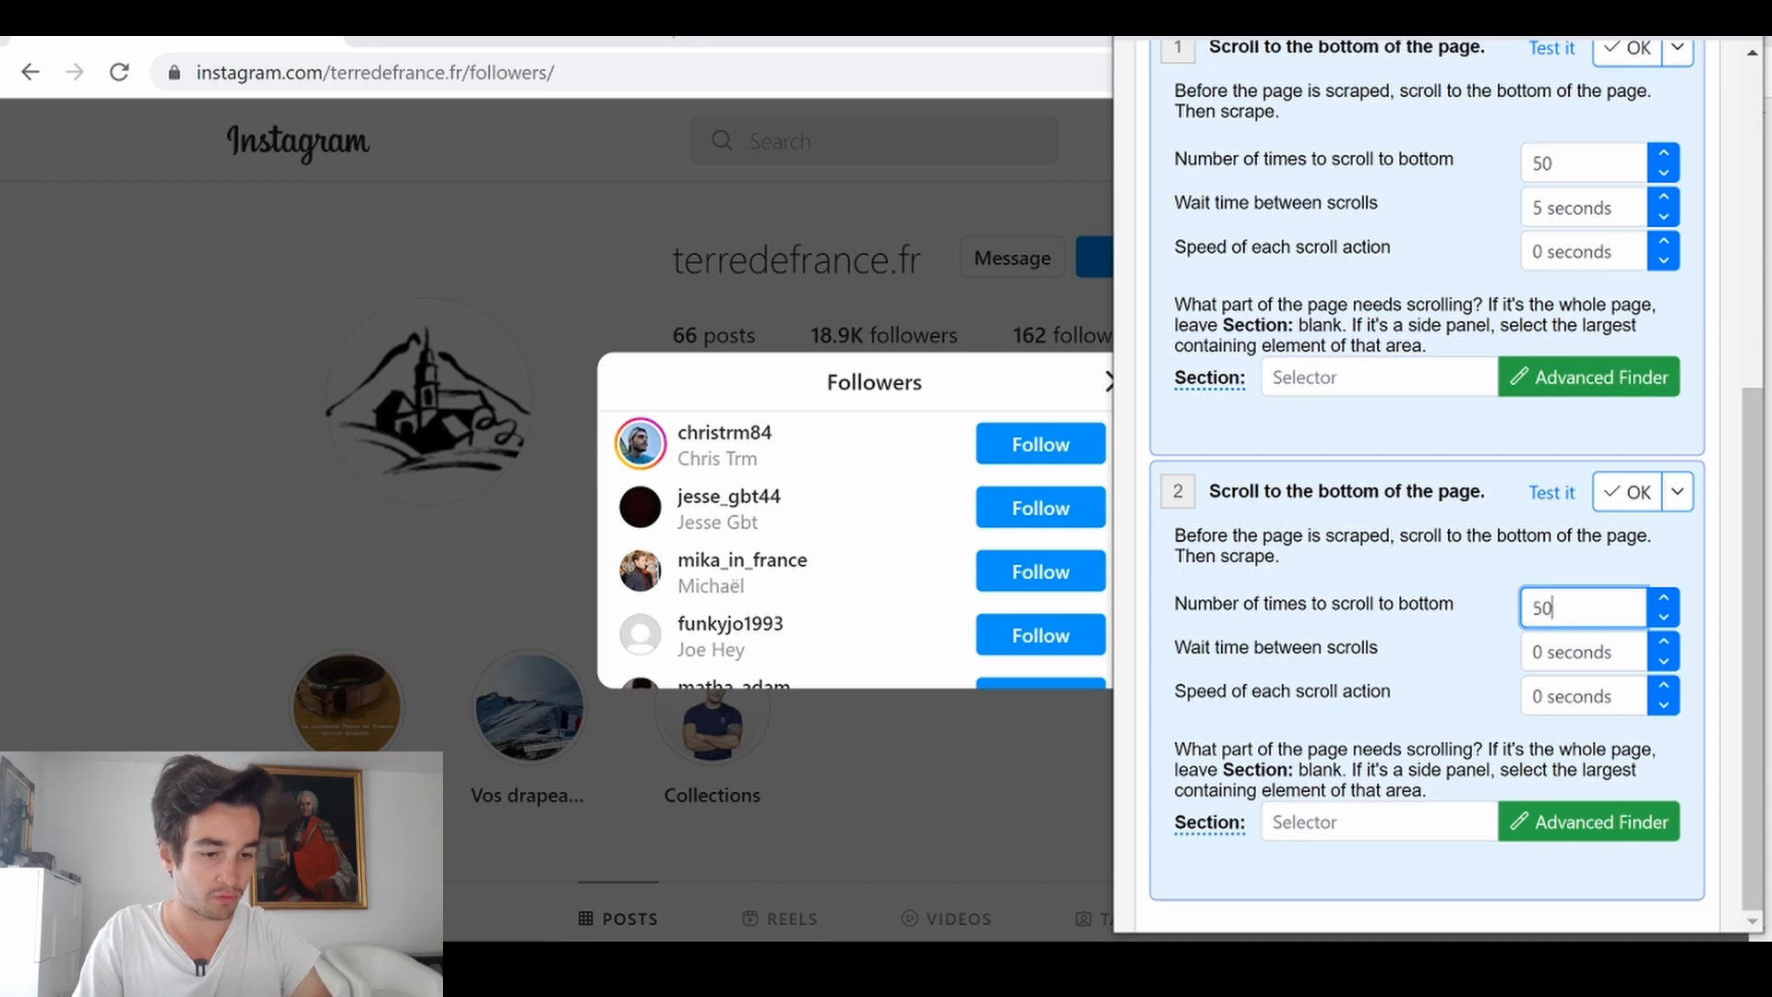
double_click(1539, 652)
type("5")
scroll(1508, 610, "up", 1)
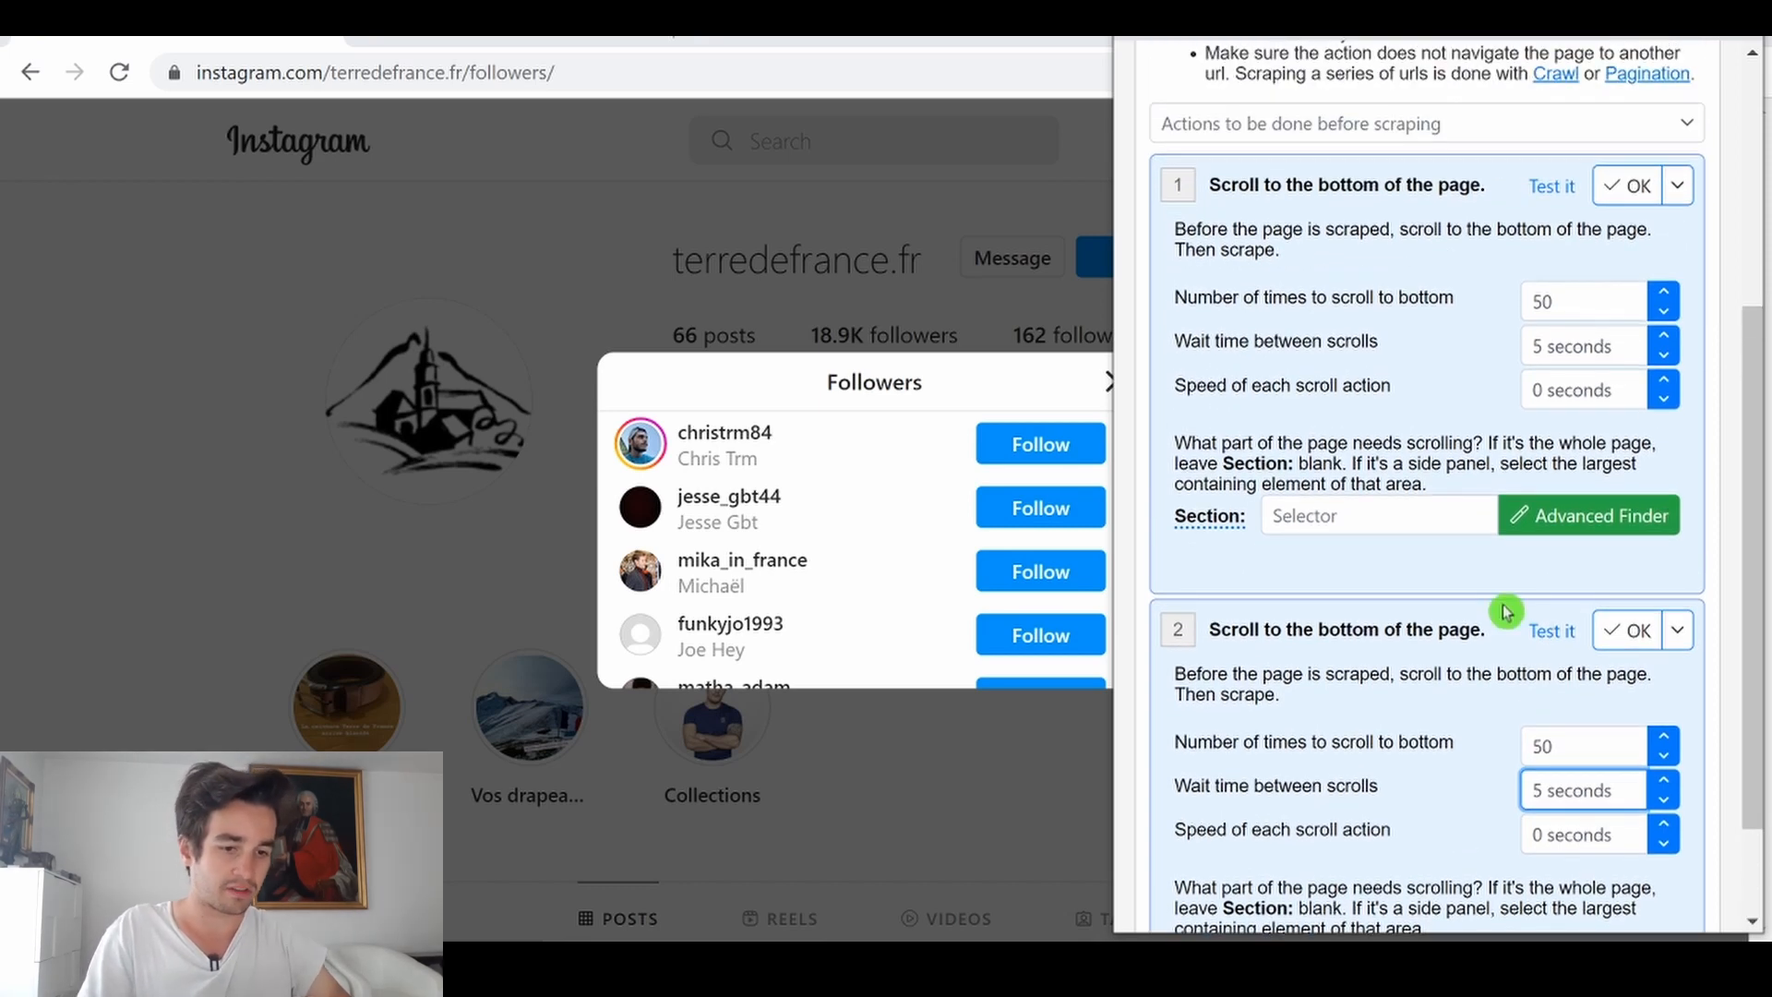
Step: Copy the Scroll selector div[class="_aano"] from the Word document into the first scroll action's Section setting in the Recipe Creator
left_click(1385, 516)
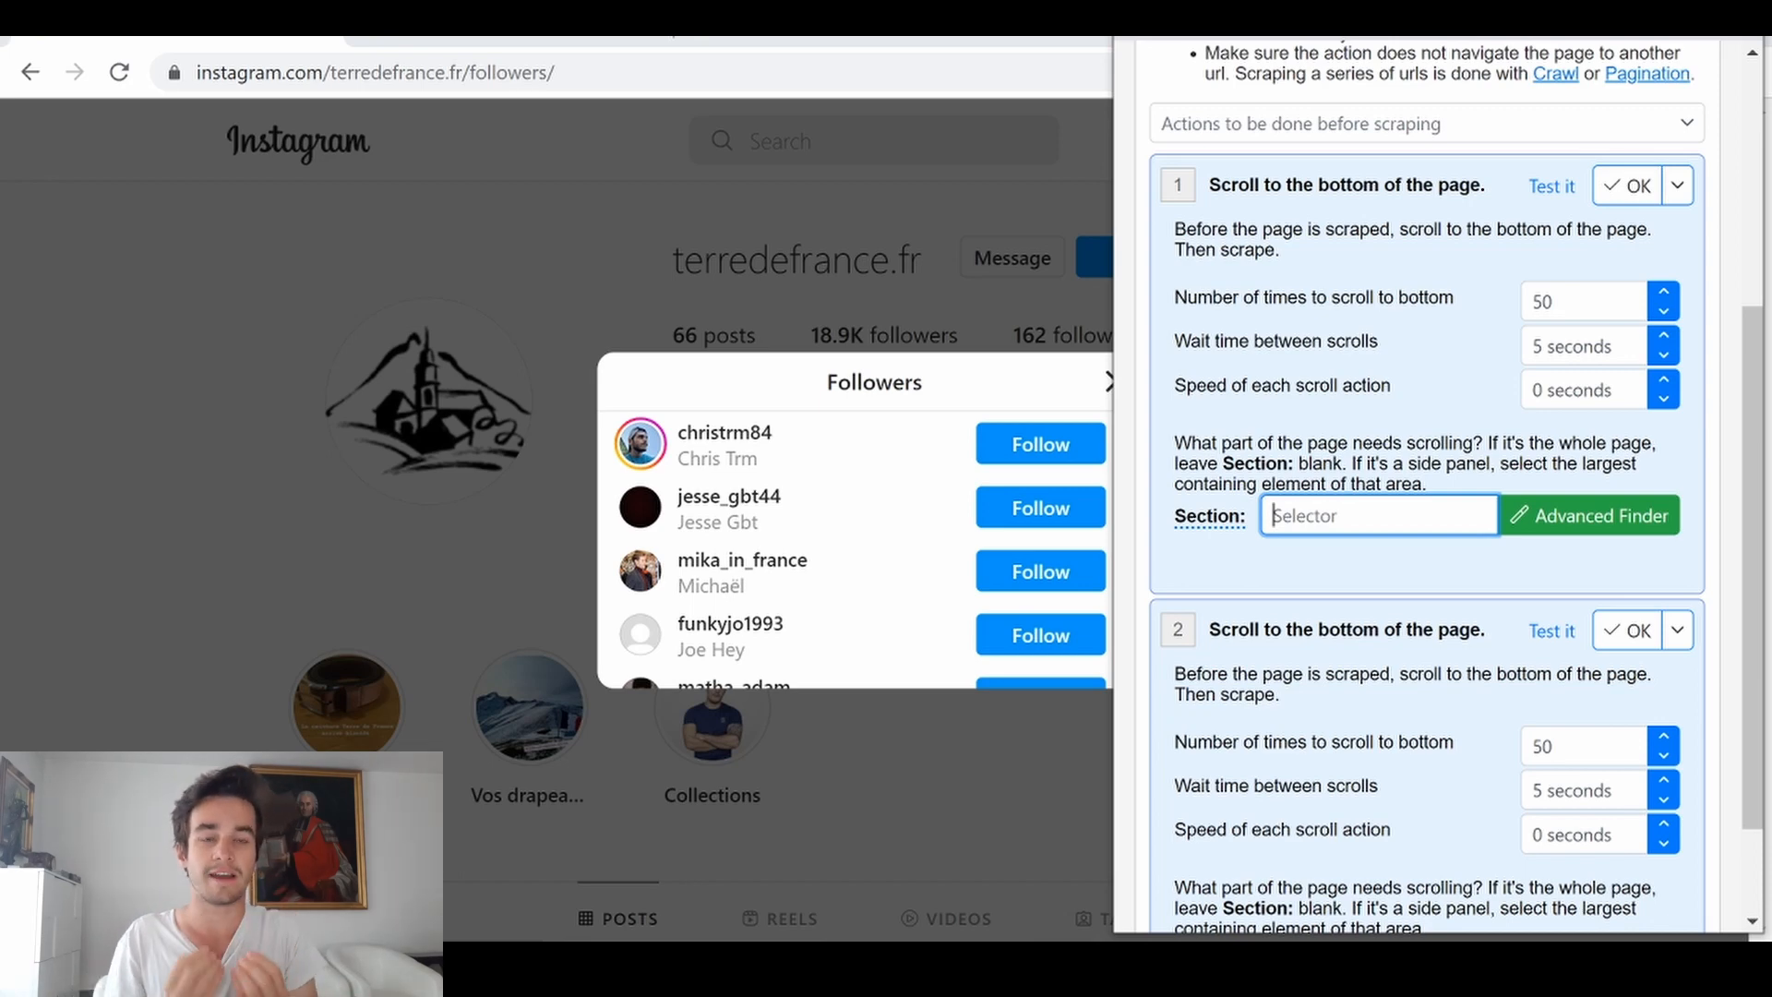
key("alt+Tab")
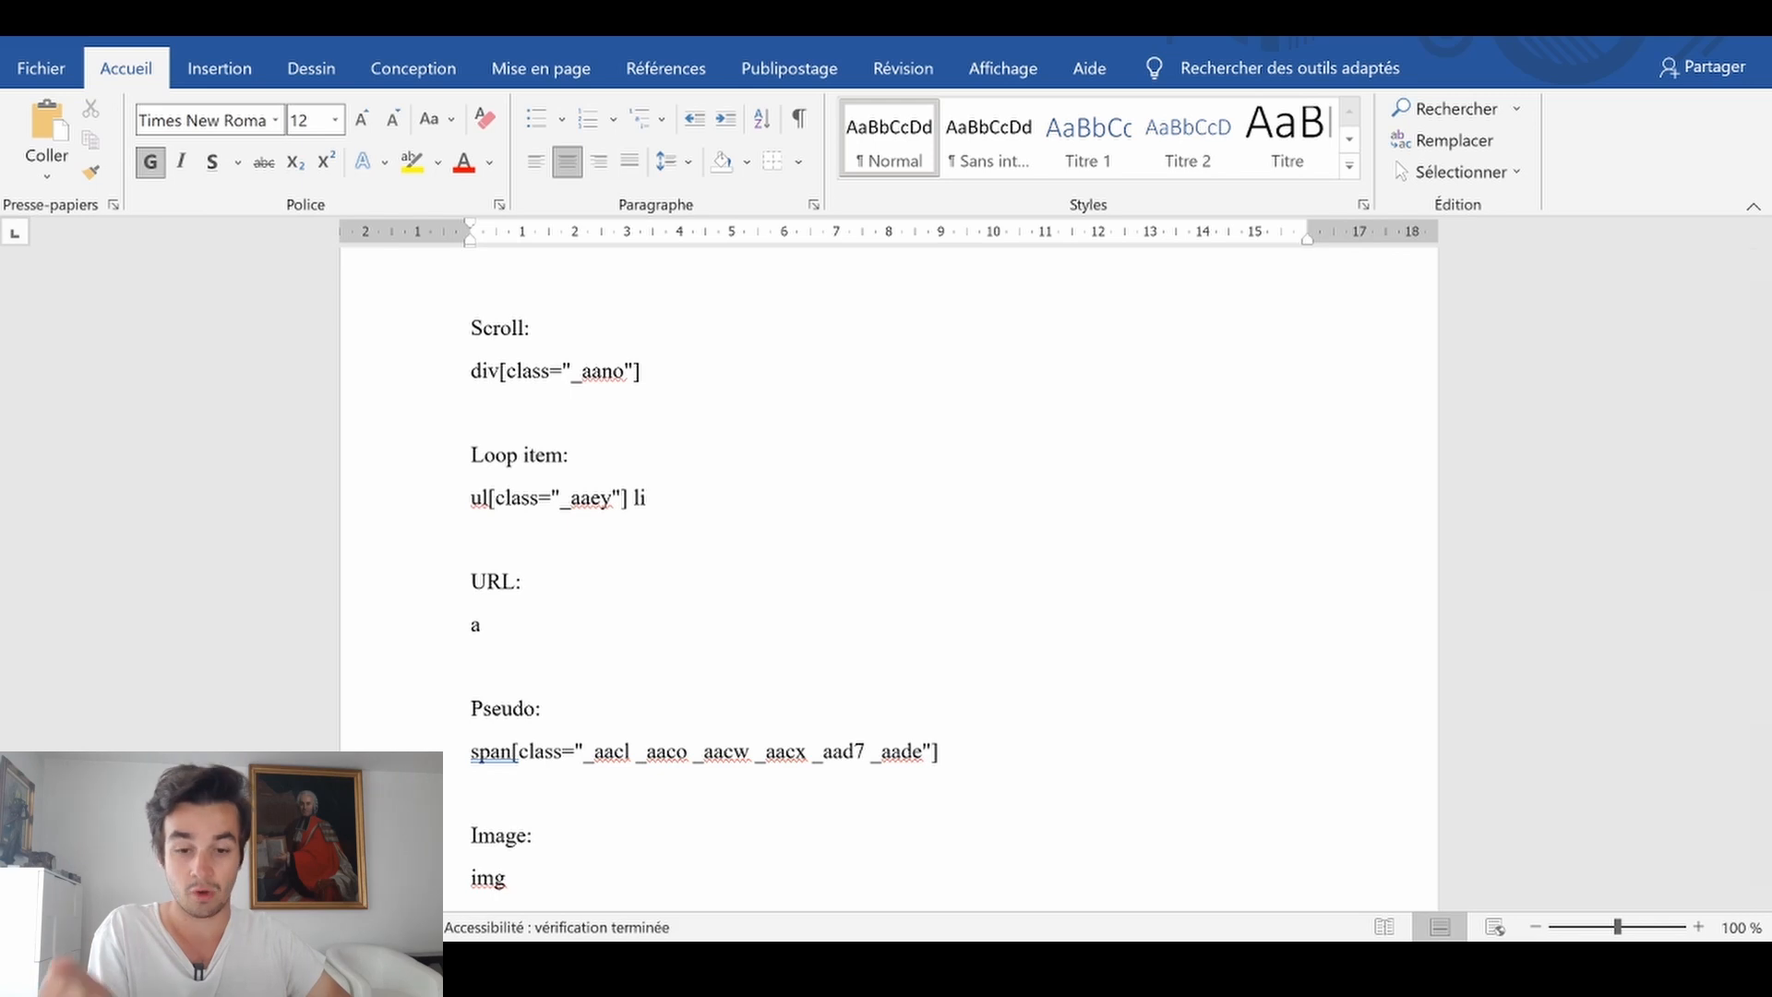
left_click_drag(643, 373, 471, 373)
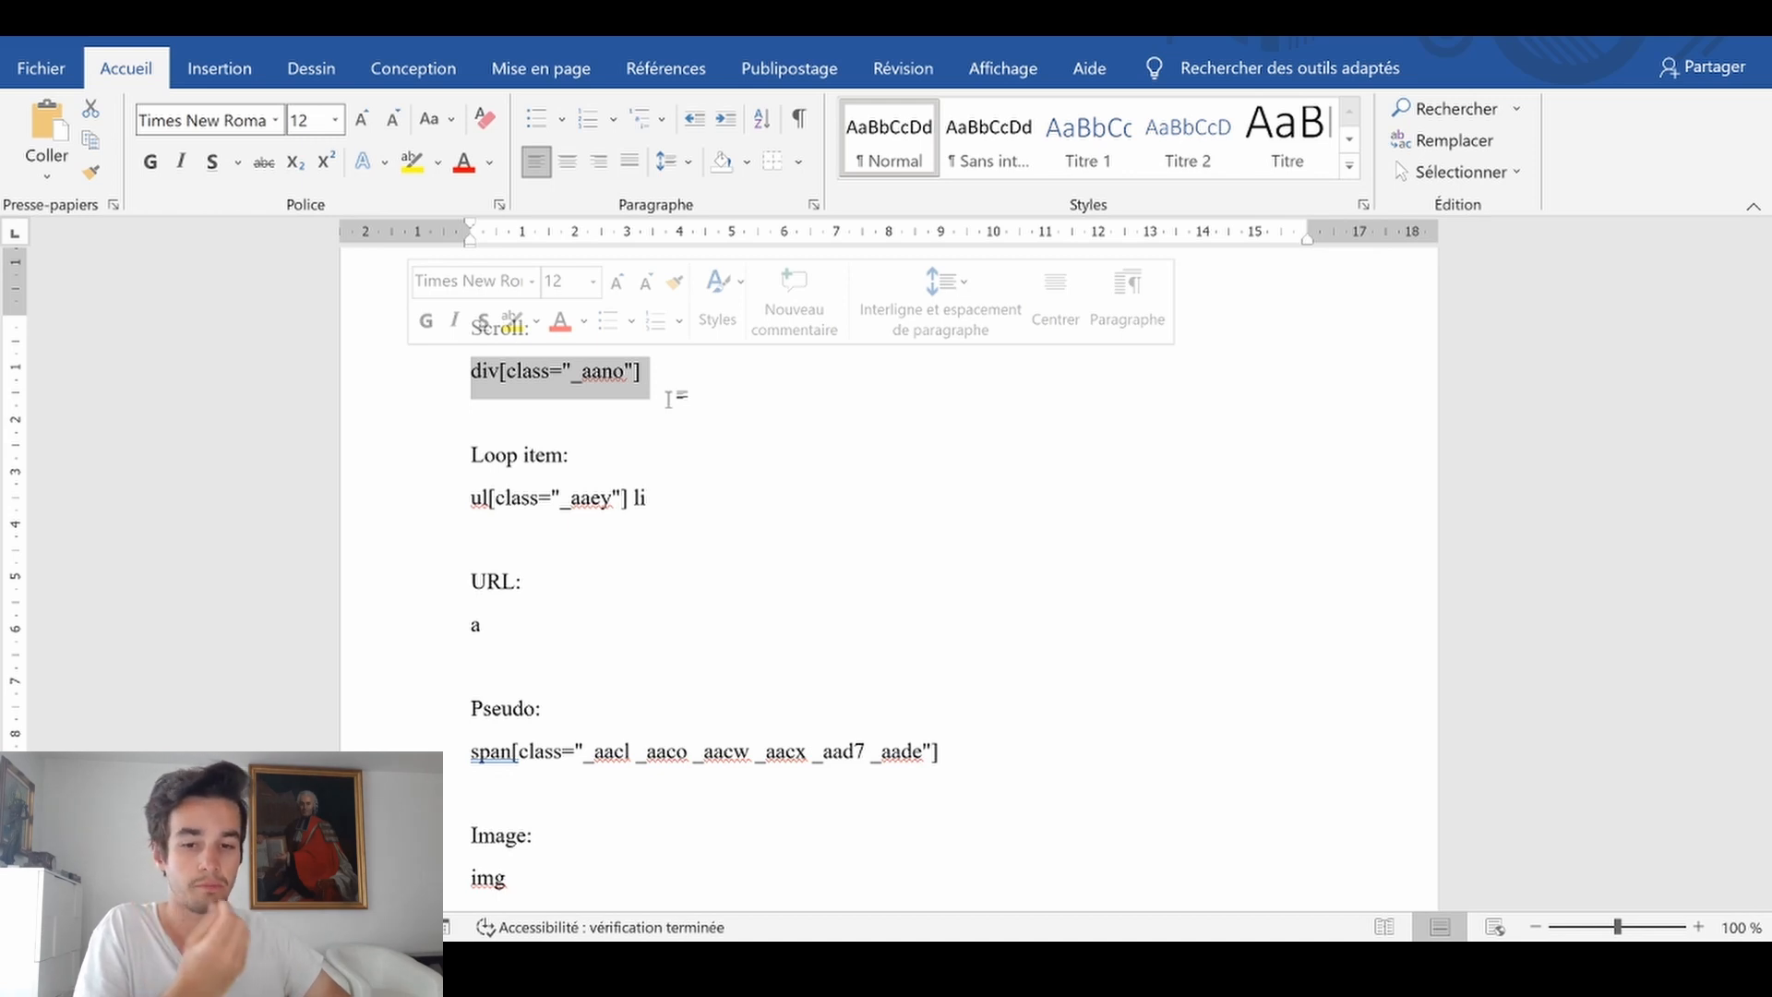
left_click(765, 397)
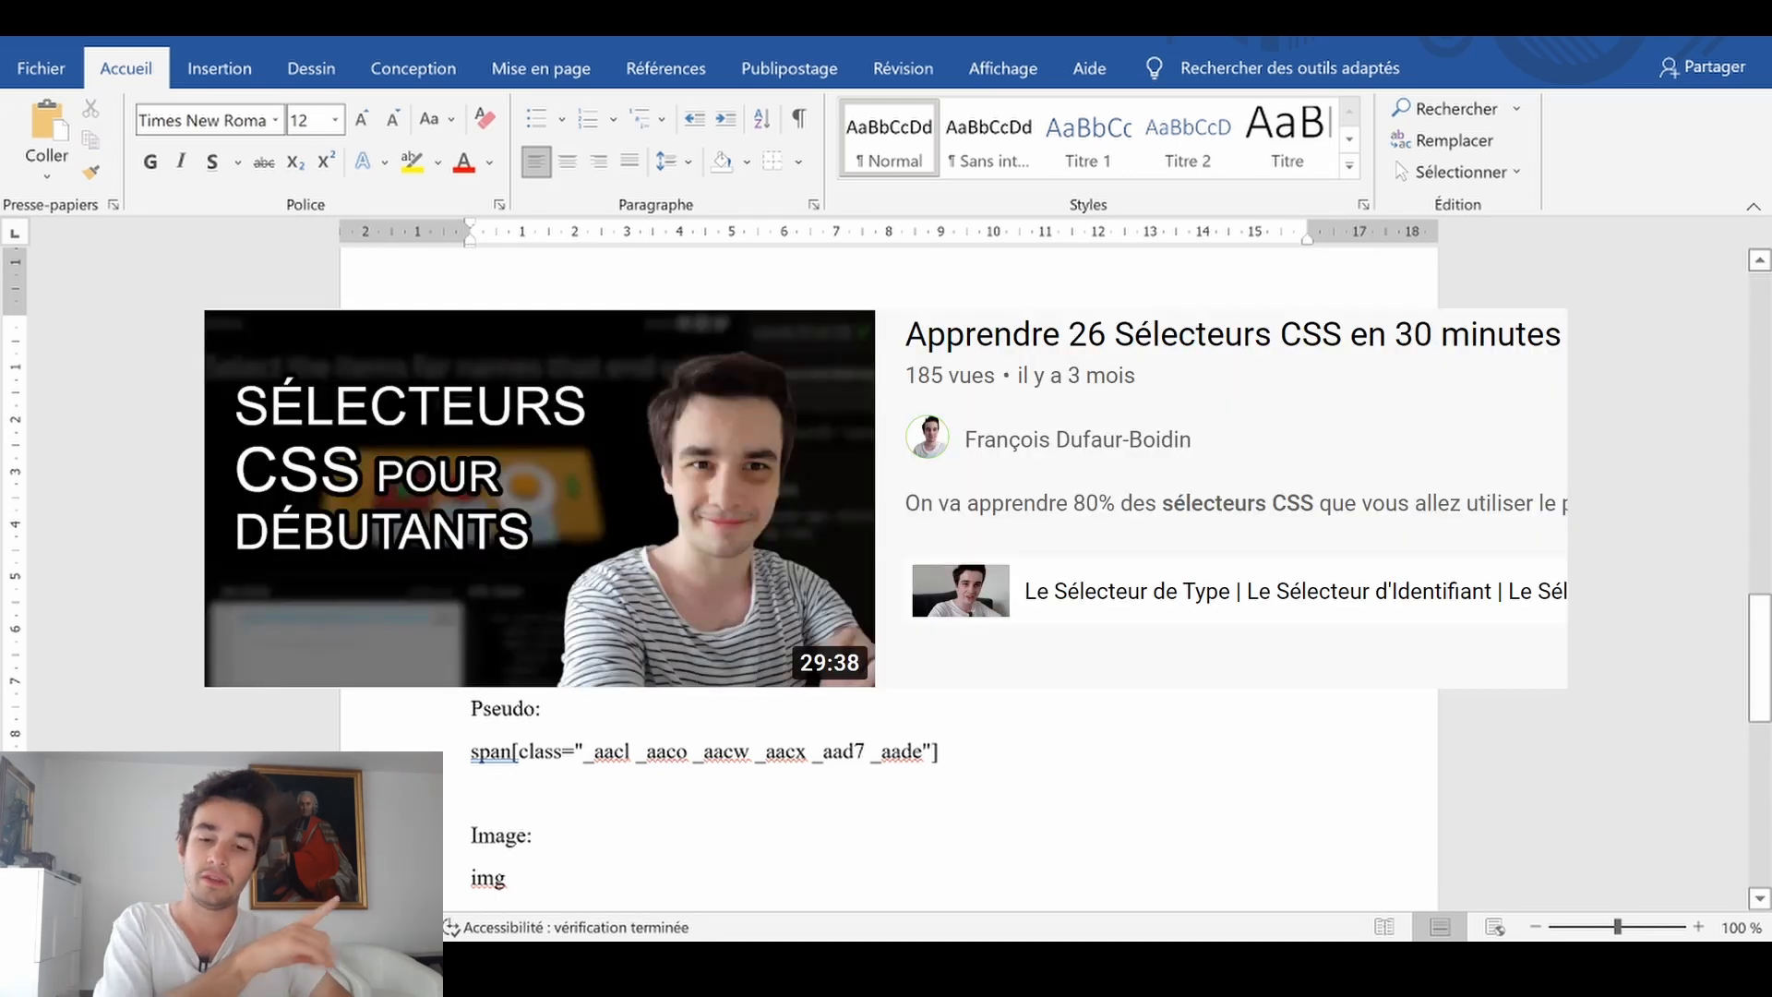
left_click_drag(764, 397, 459, 377)
key("ctrl+c")
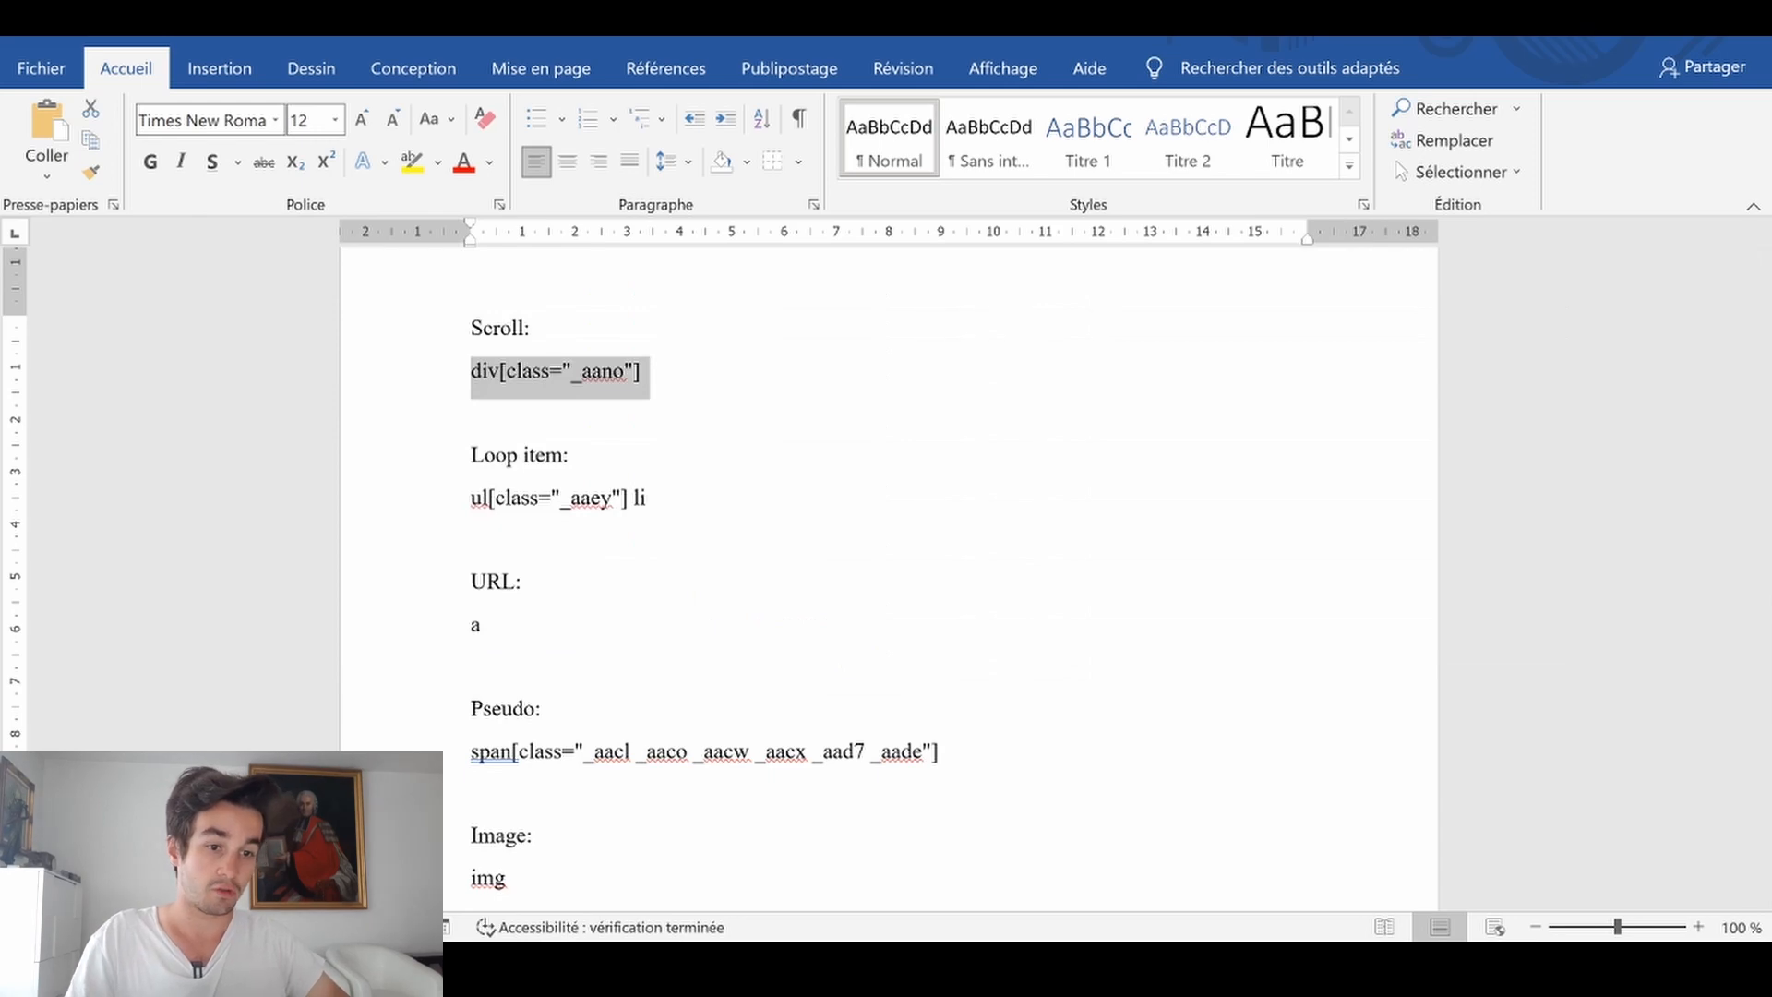
key("alt+Tab")
left_click(1482, 512)
key("ctrl+v")
Step: Enter the same selector div[class="_aano"] as the Section of the second scroll action
scroll(1479, 598, "down", 2)
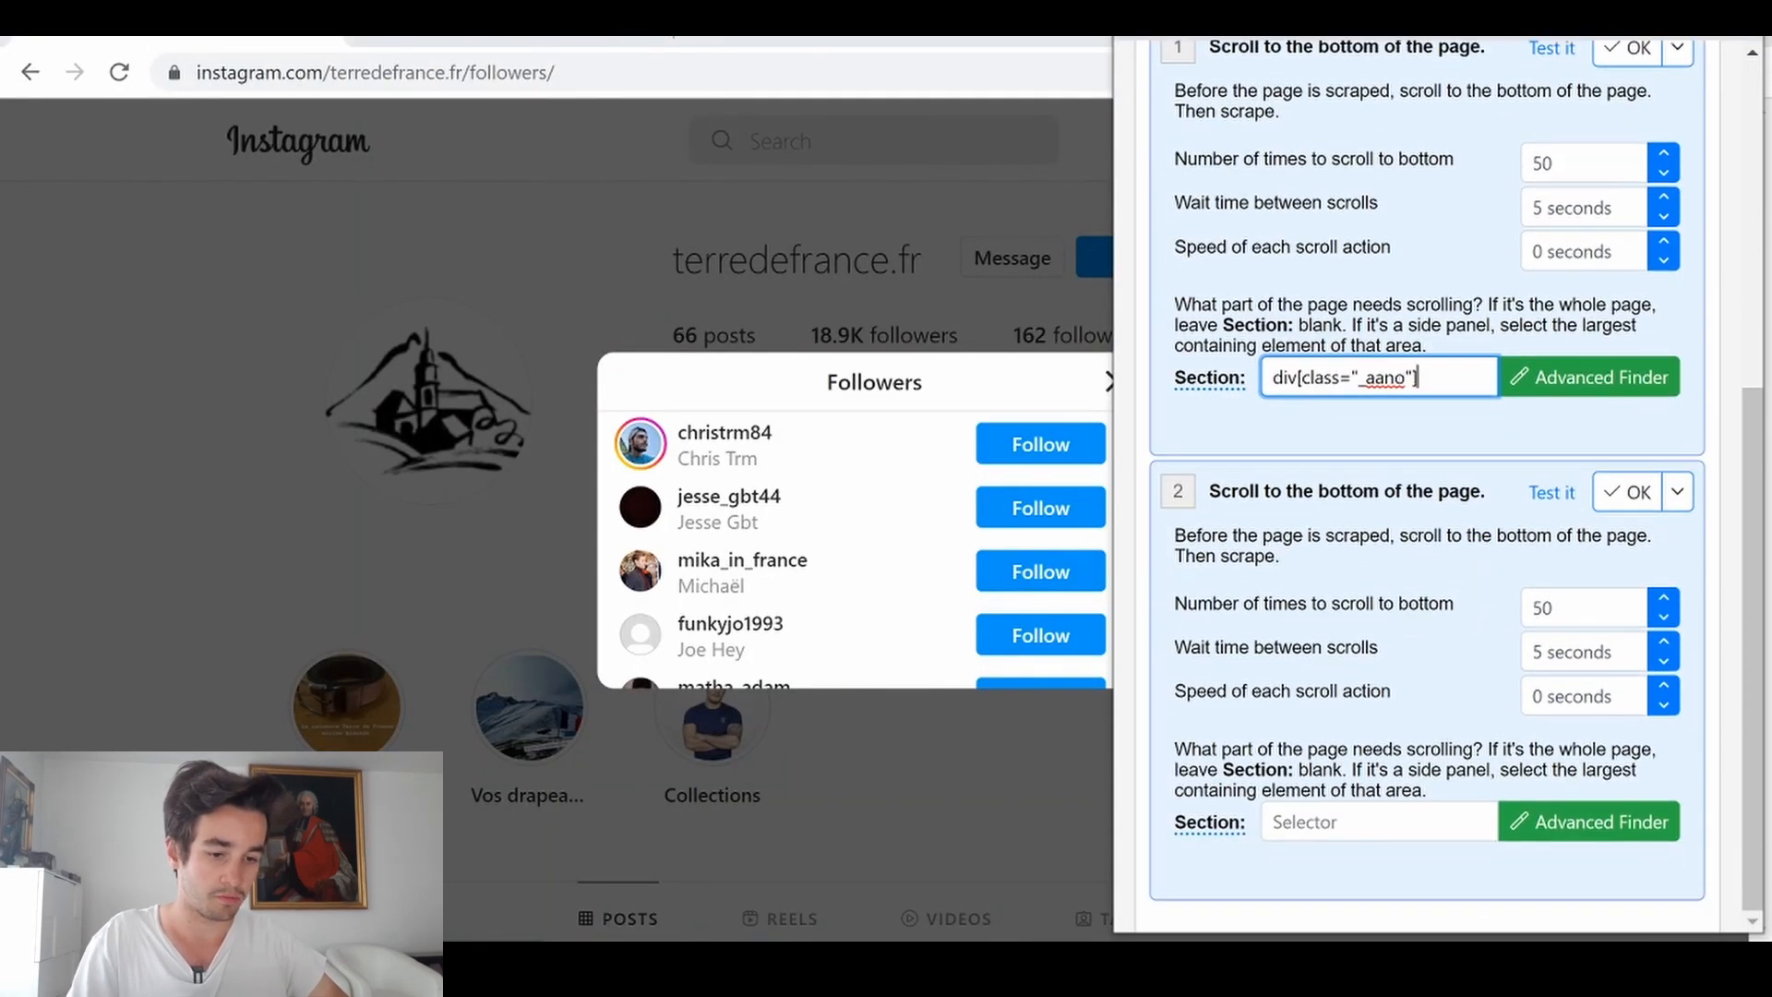
left_click(1283, 822)
key("ctrl+v")
Step: Set the first action's number of scrolls to 3 and test it on the followers list
scroll(1438, 566, "up", 4)
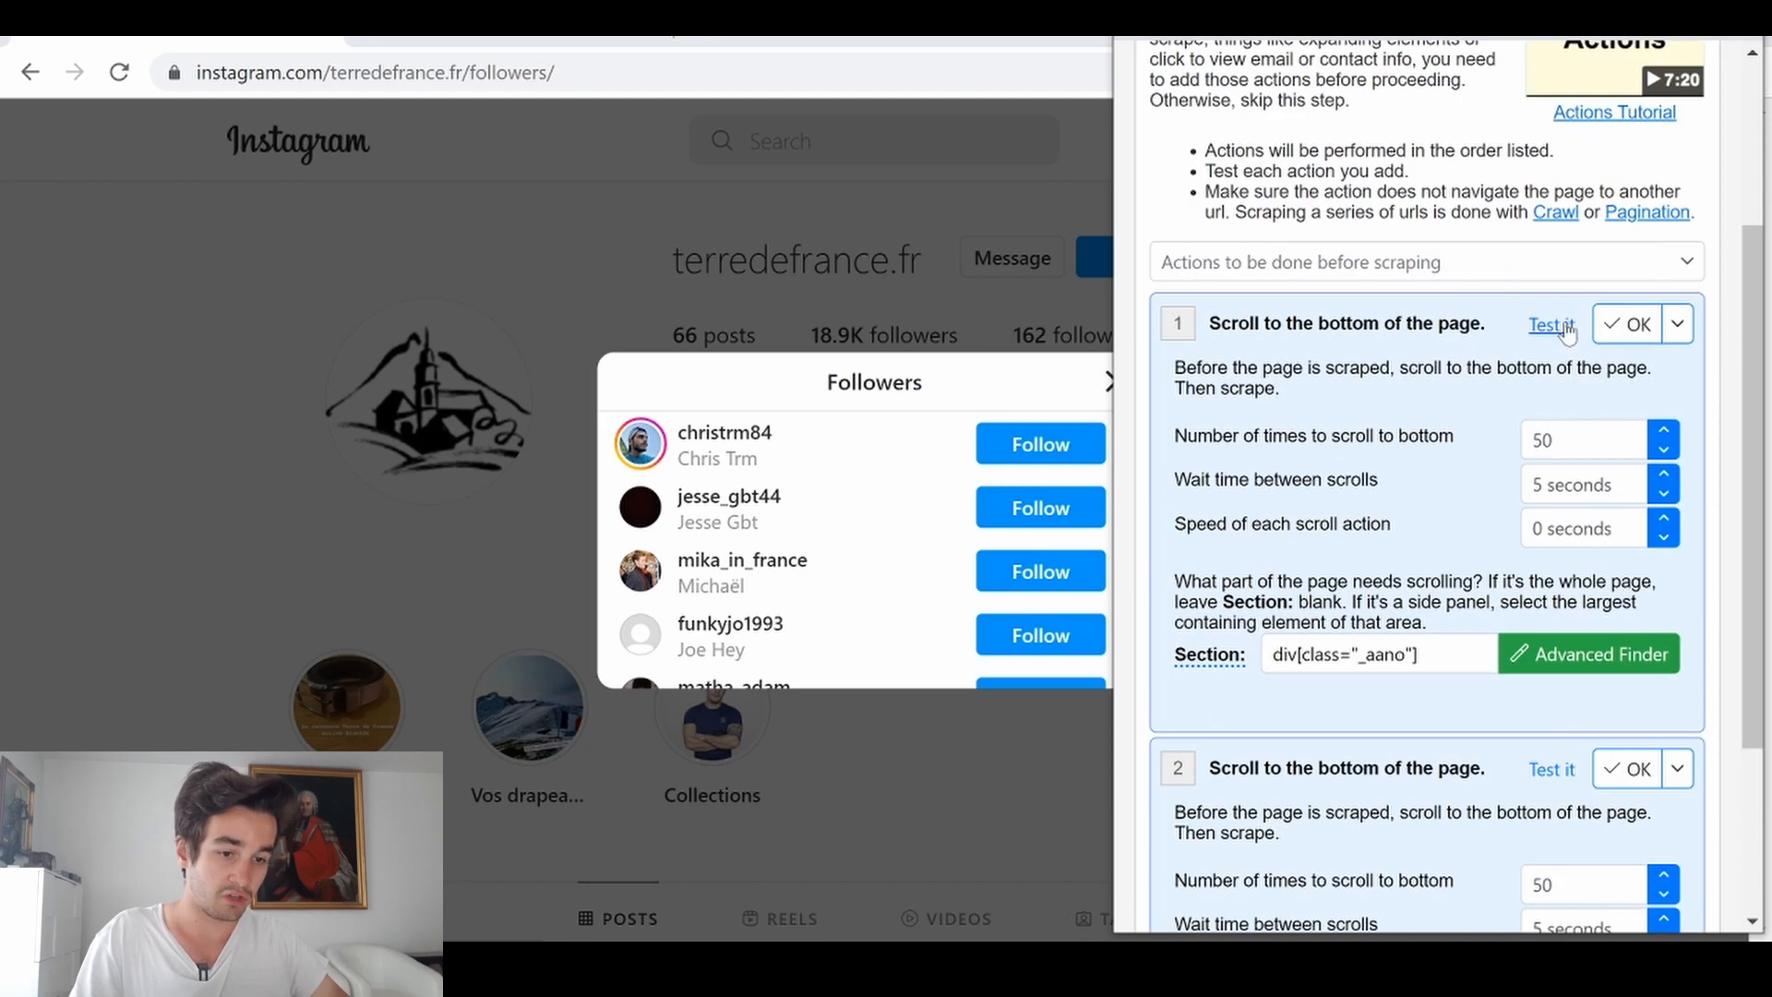
double_click(1552, 440)
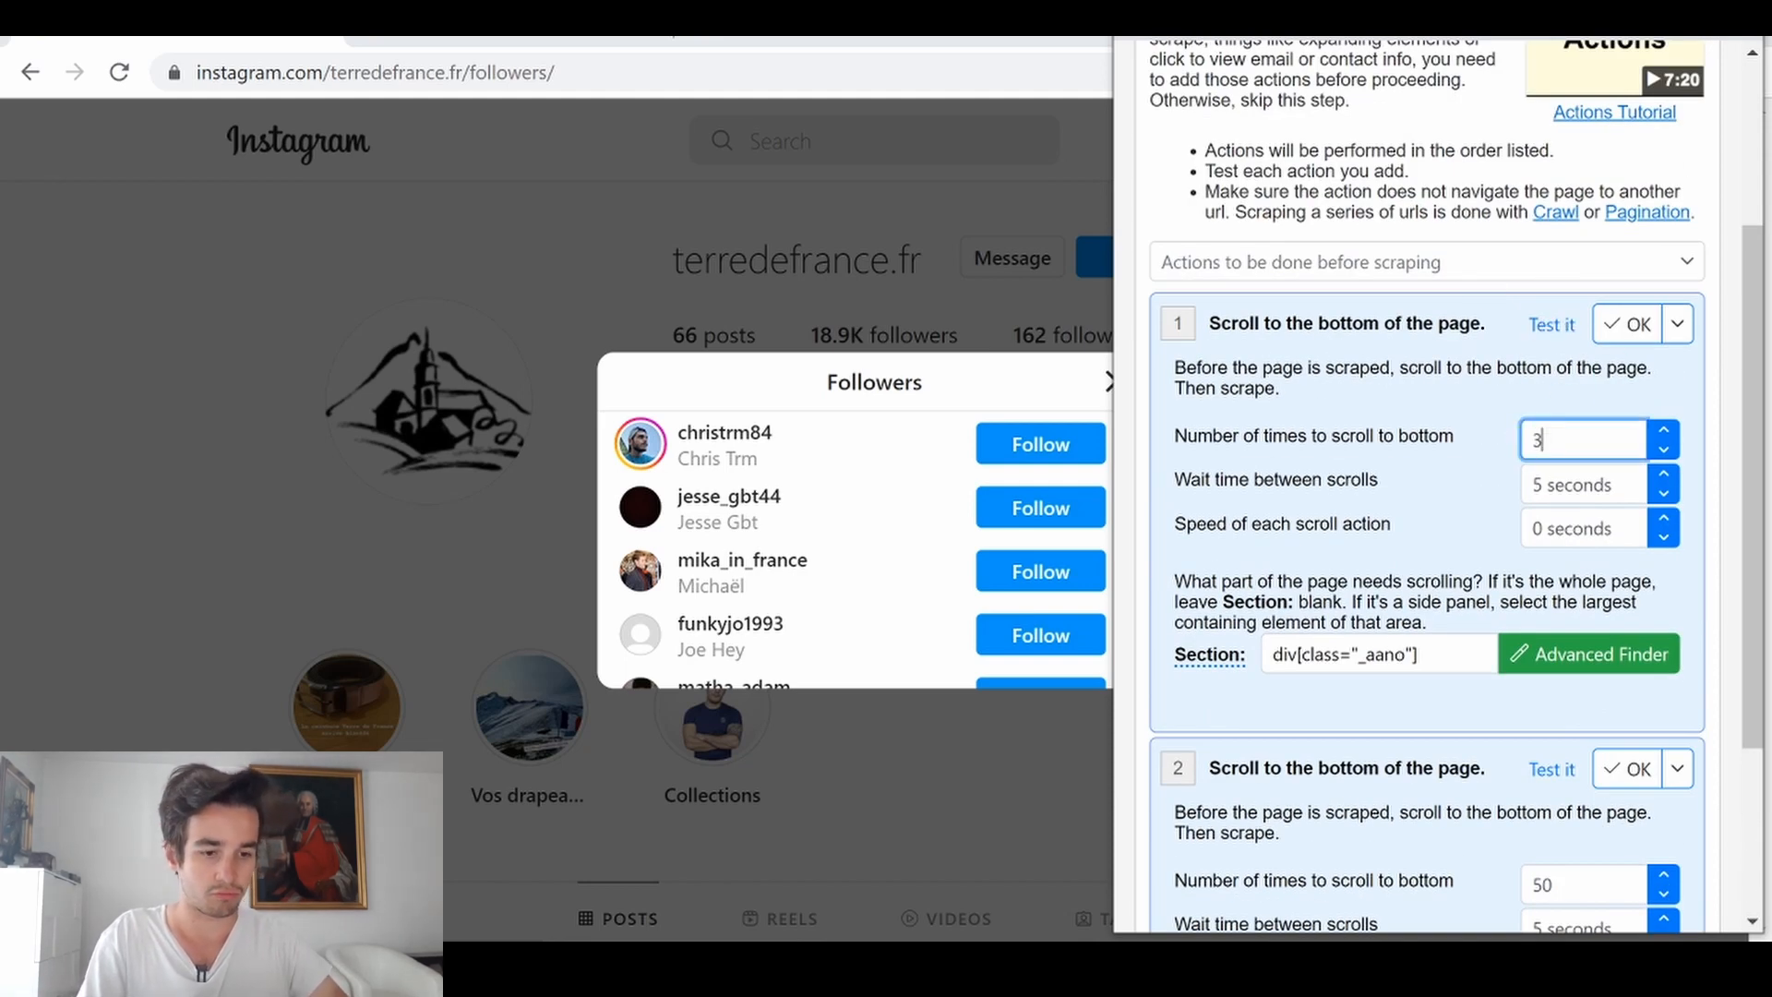
left_click(1555, 325)
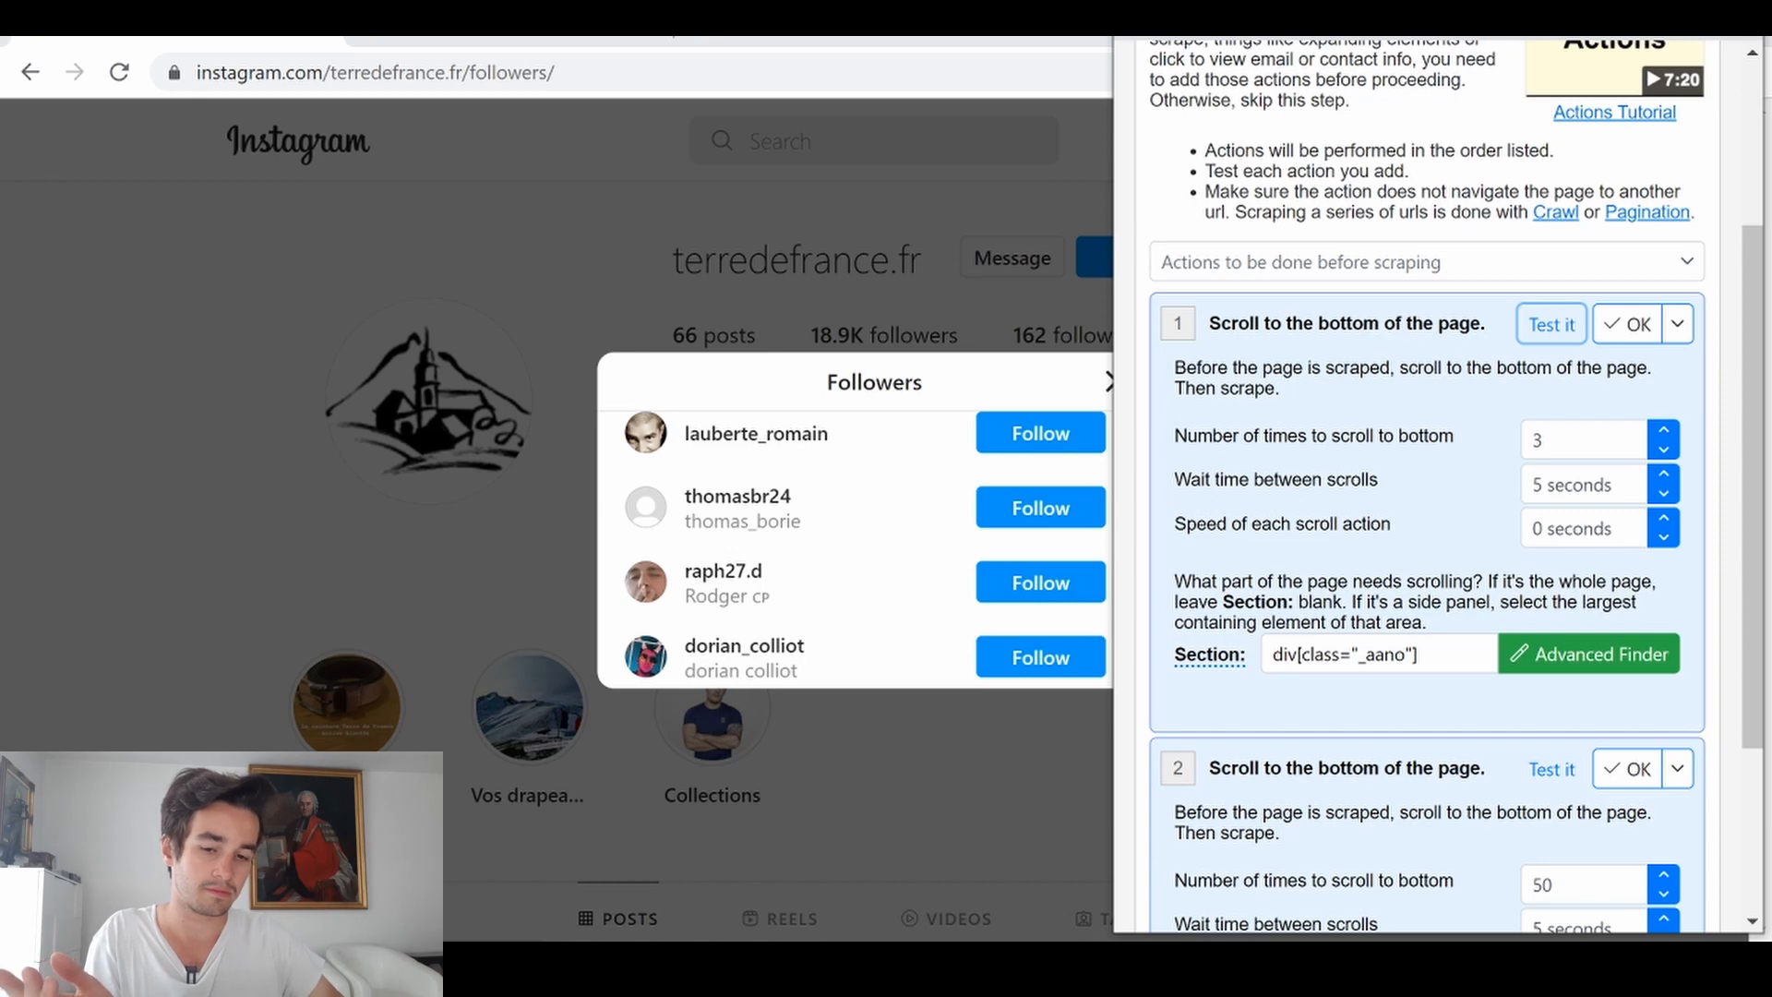
Step: Set the first action's number of scrolls to 50 and confirm both scroll actions
double_click(1540, 440)
type("50")
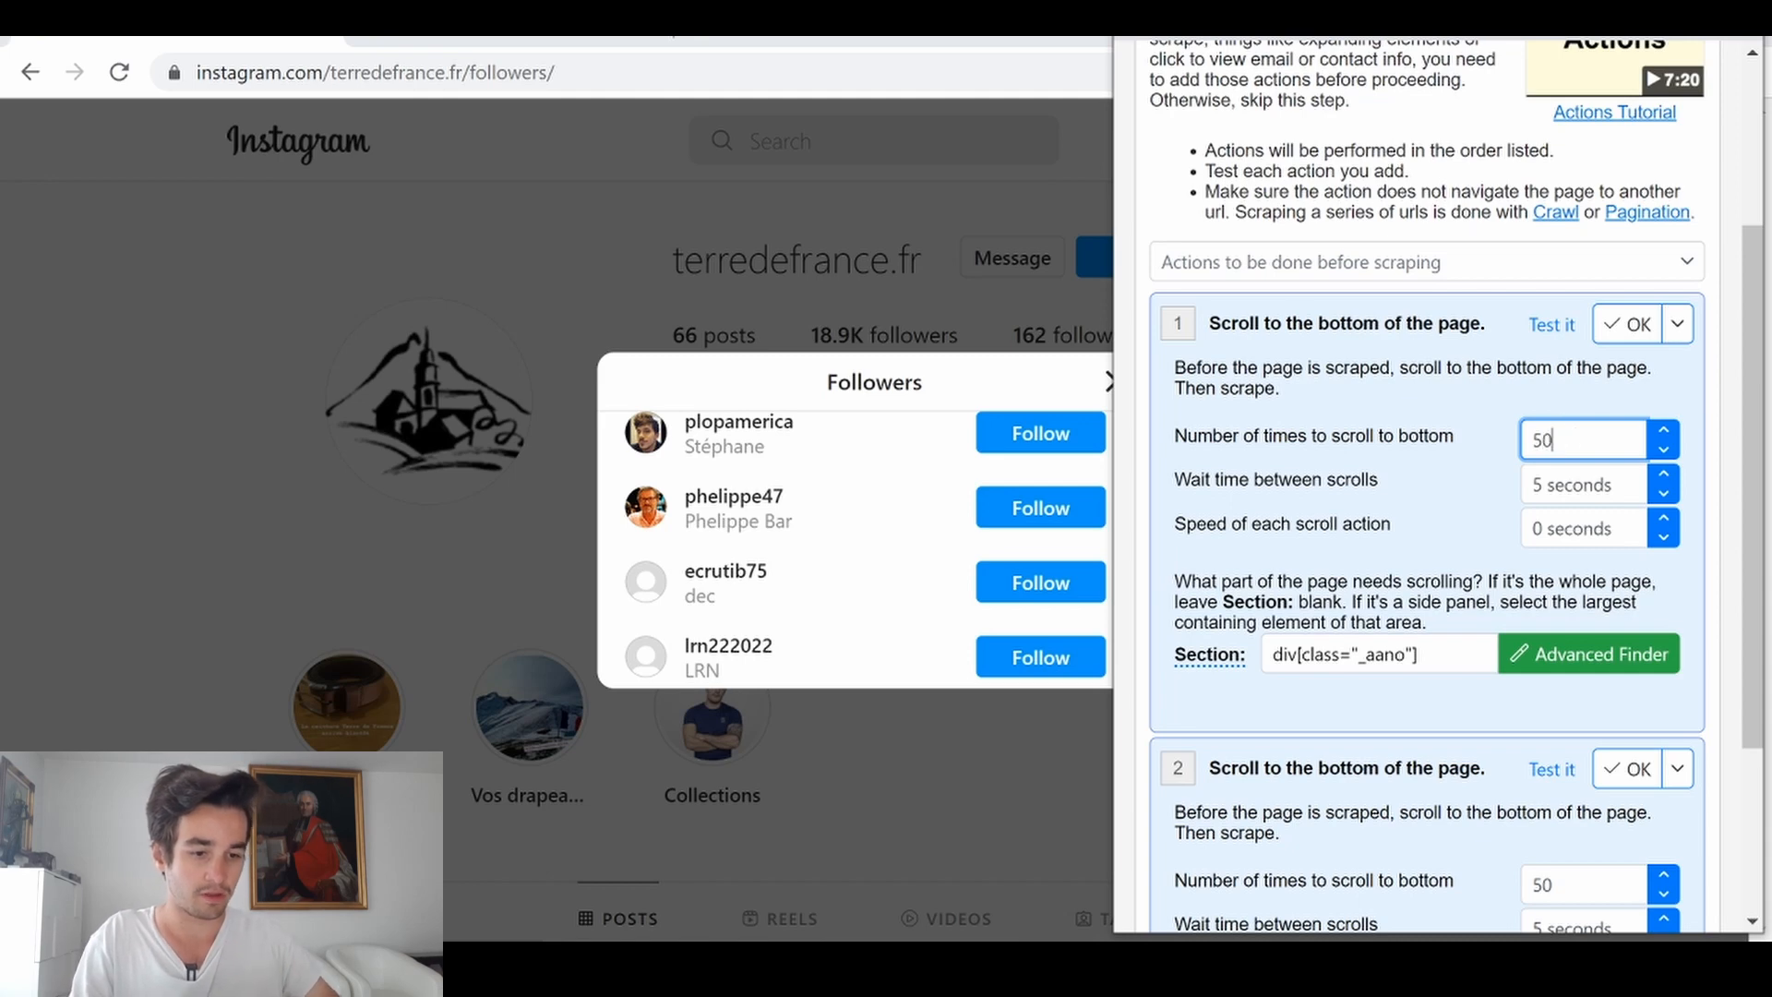
left_click(1628, 324)
left_click(1632, 486)
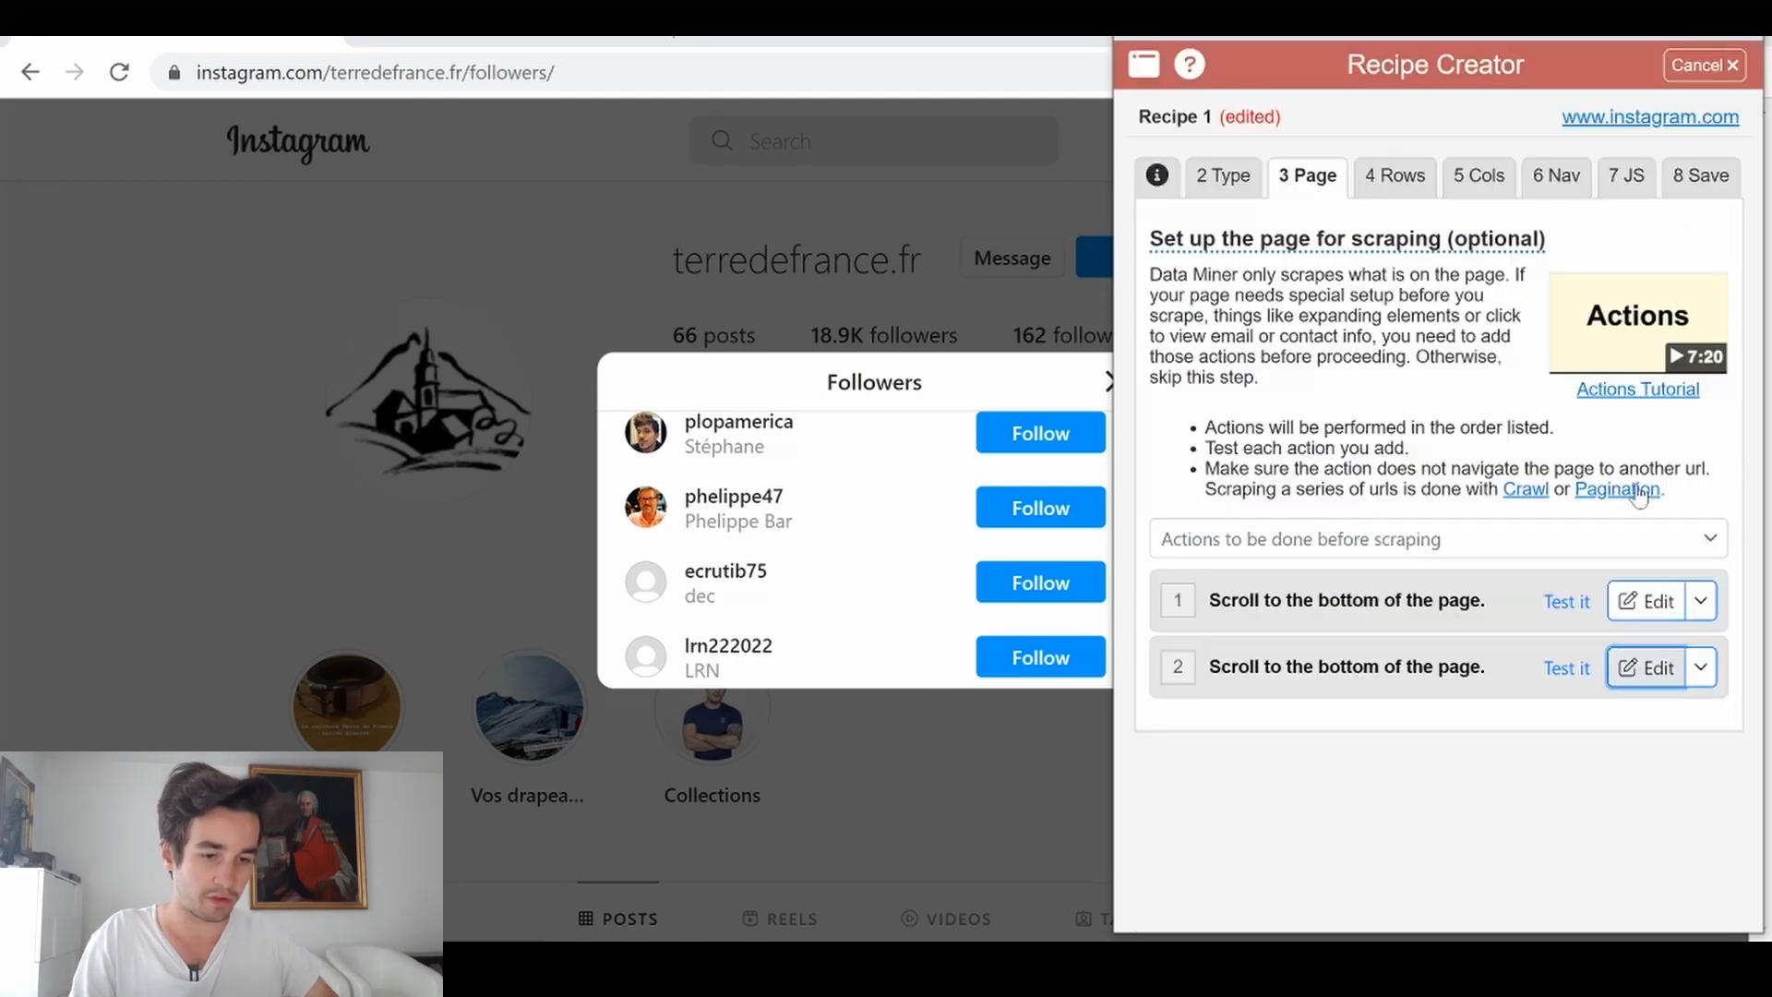
Step: Move on to the recipe's row setup, then close and reopen the followers list of terredefrance.fr
left_click(1405, 178)
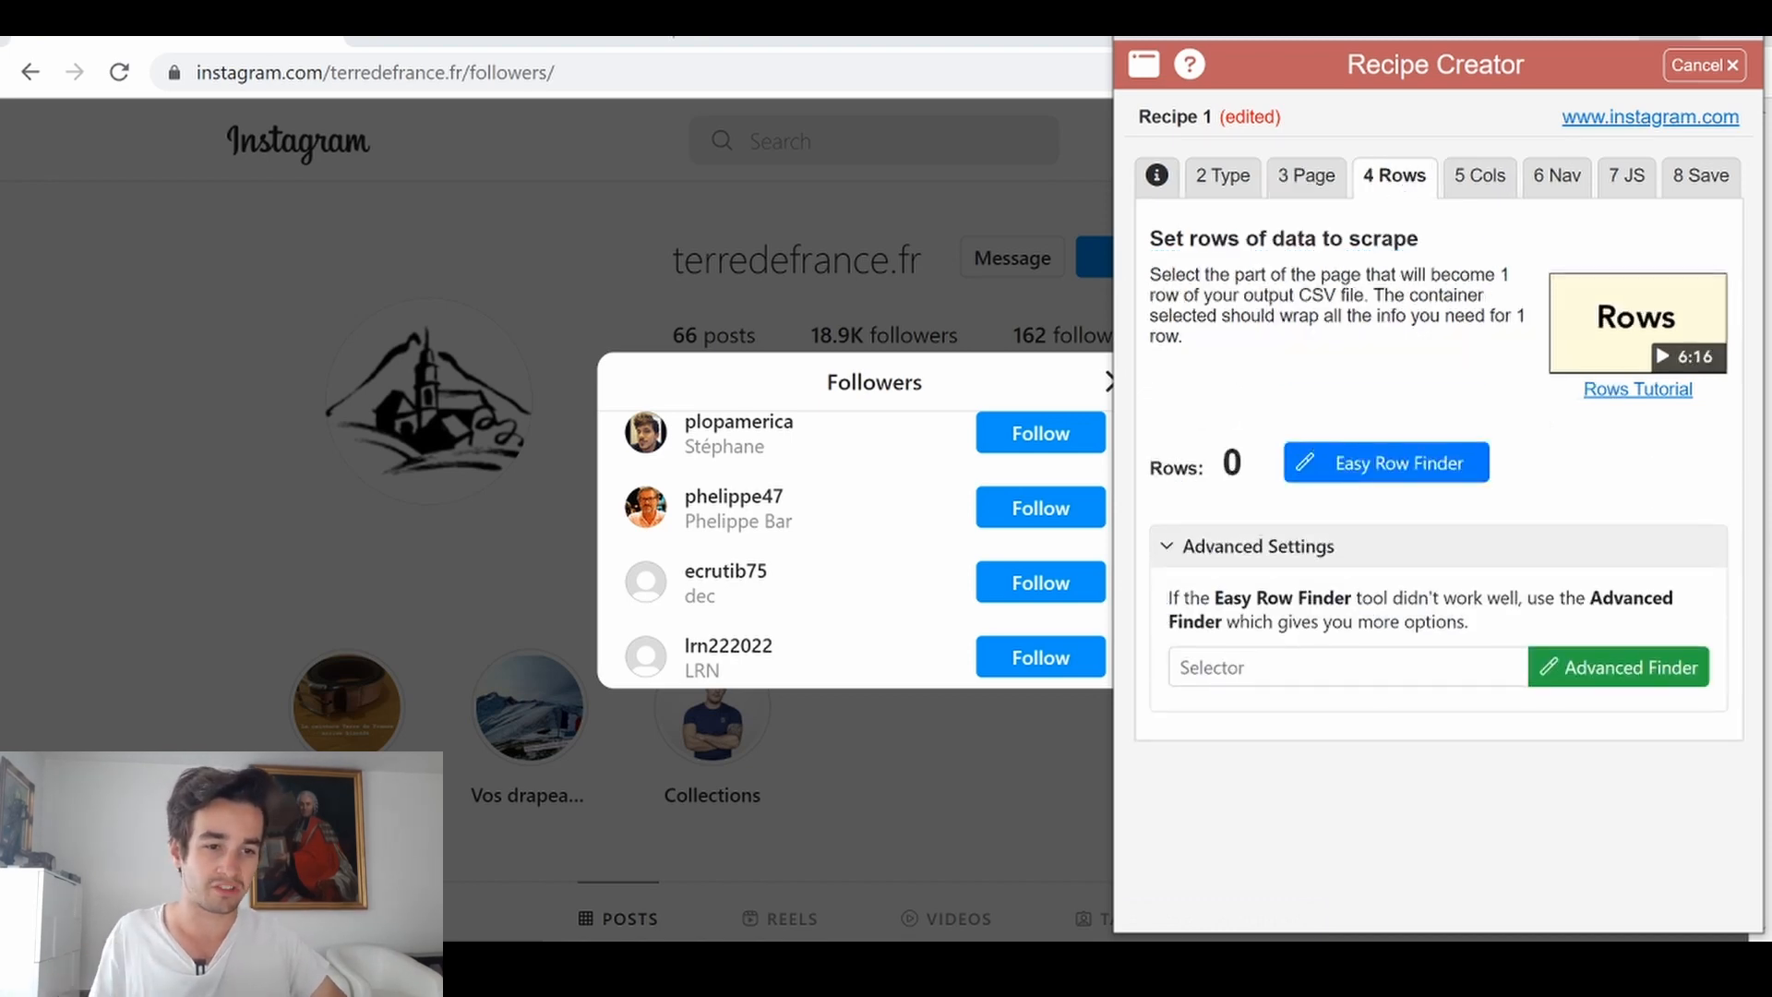
left_click(1622, 38)
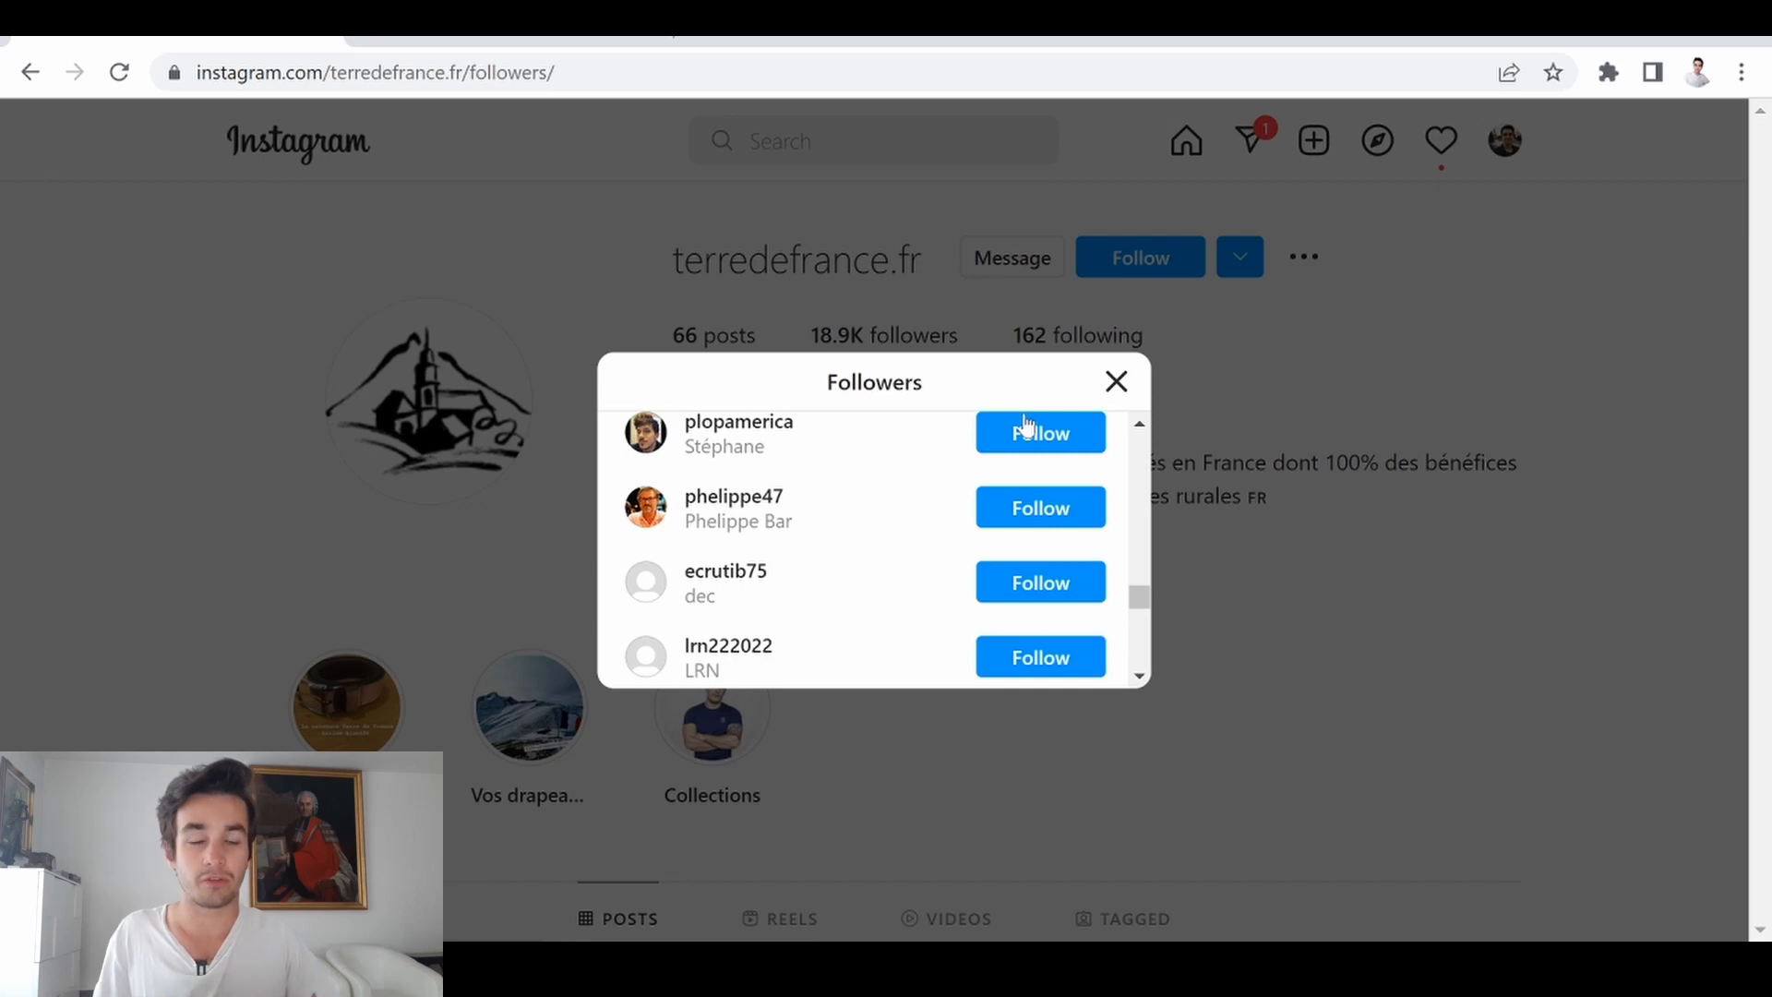
left_click(1116, 381)
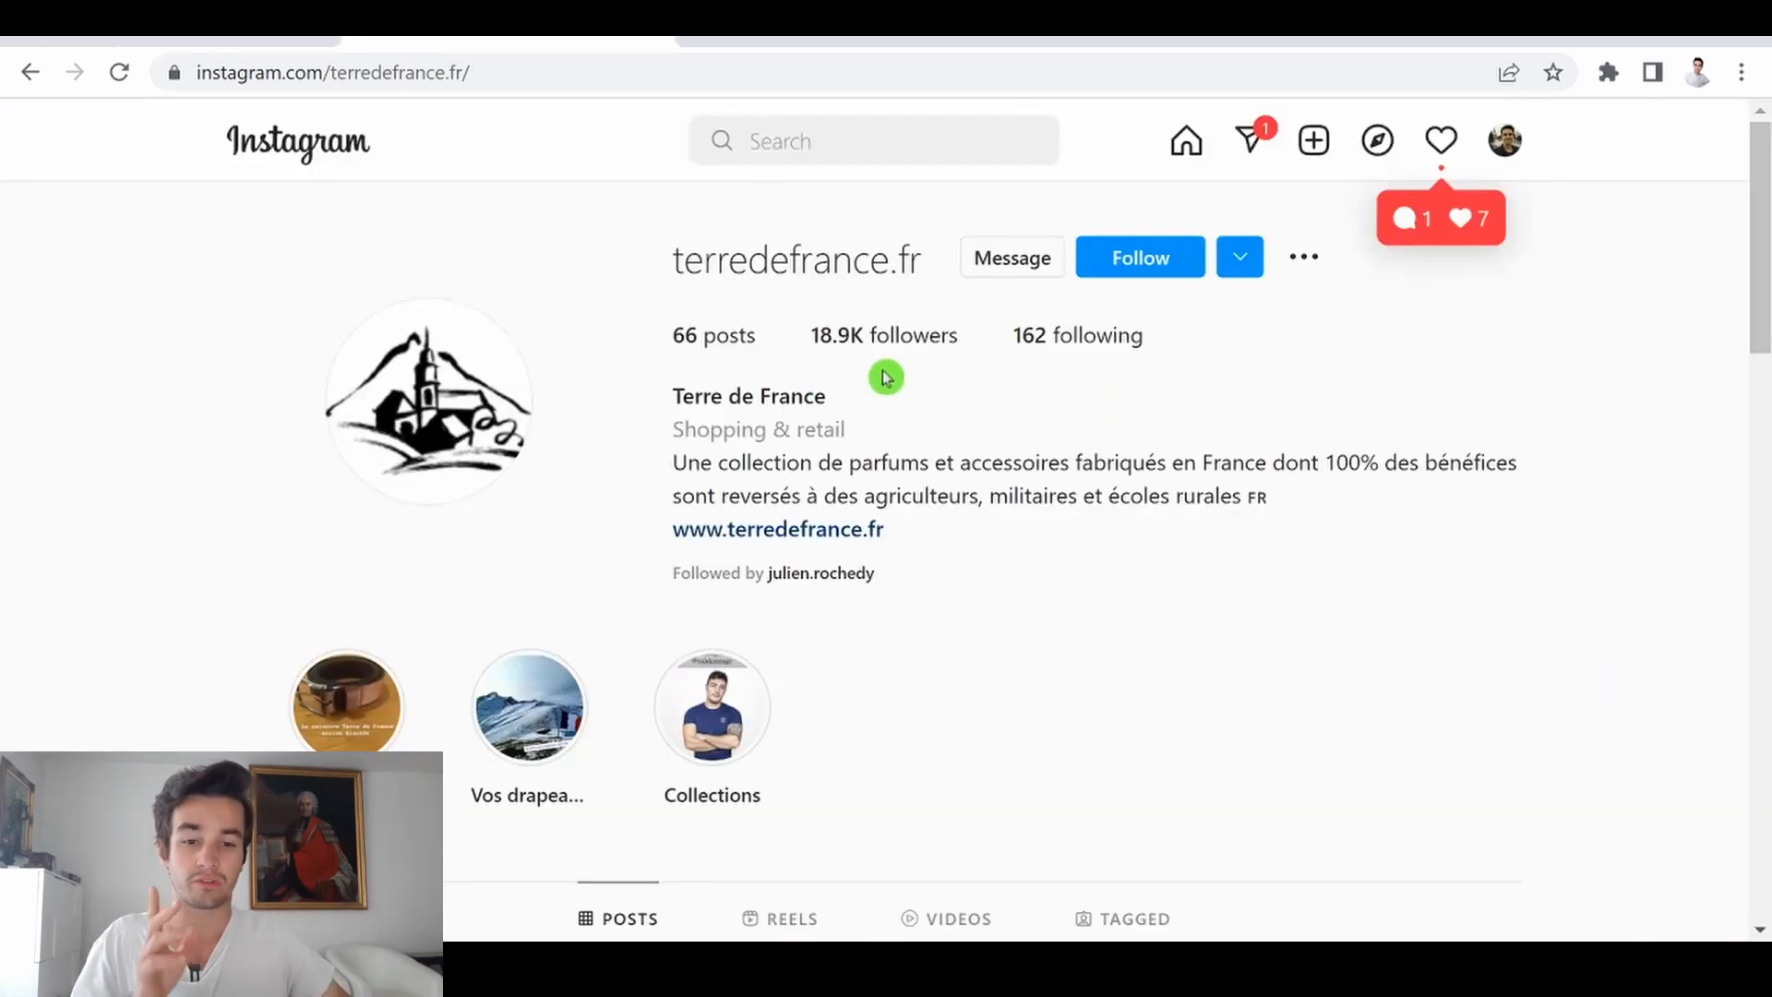
left_click(877, 337)
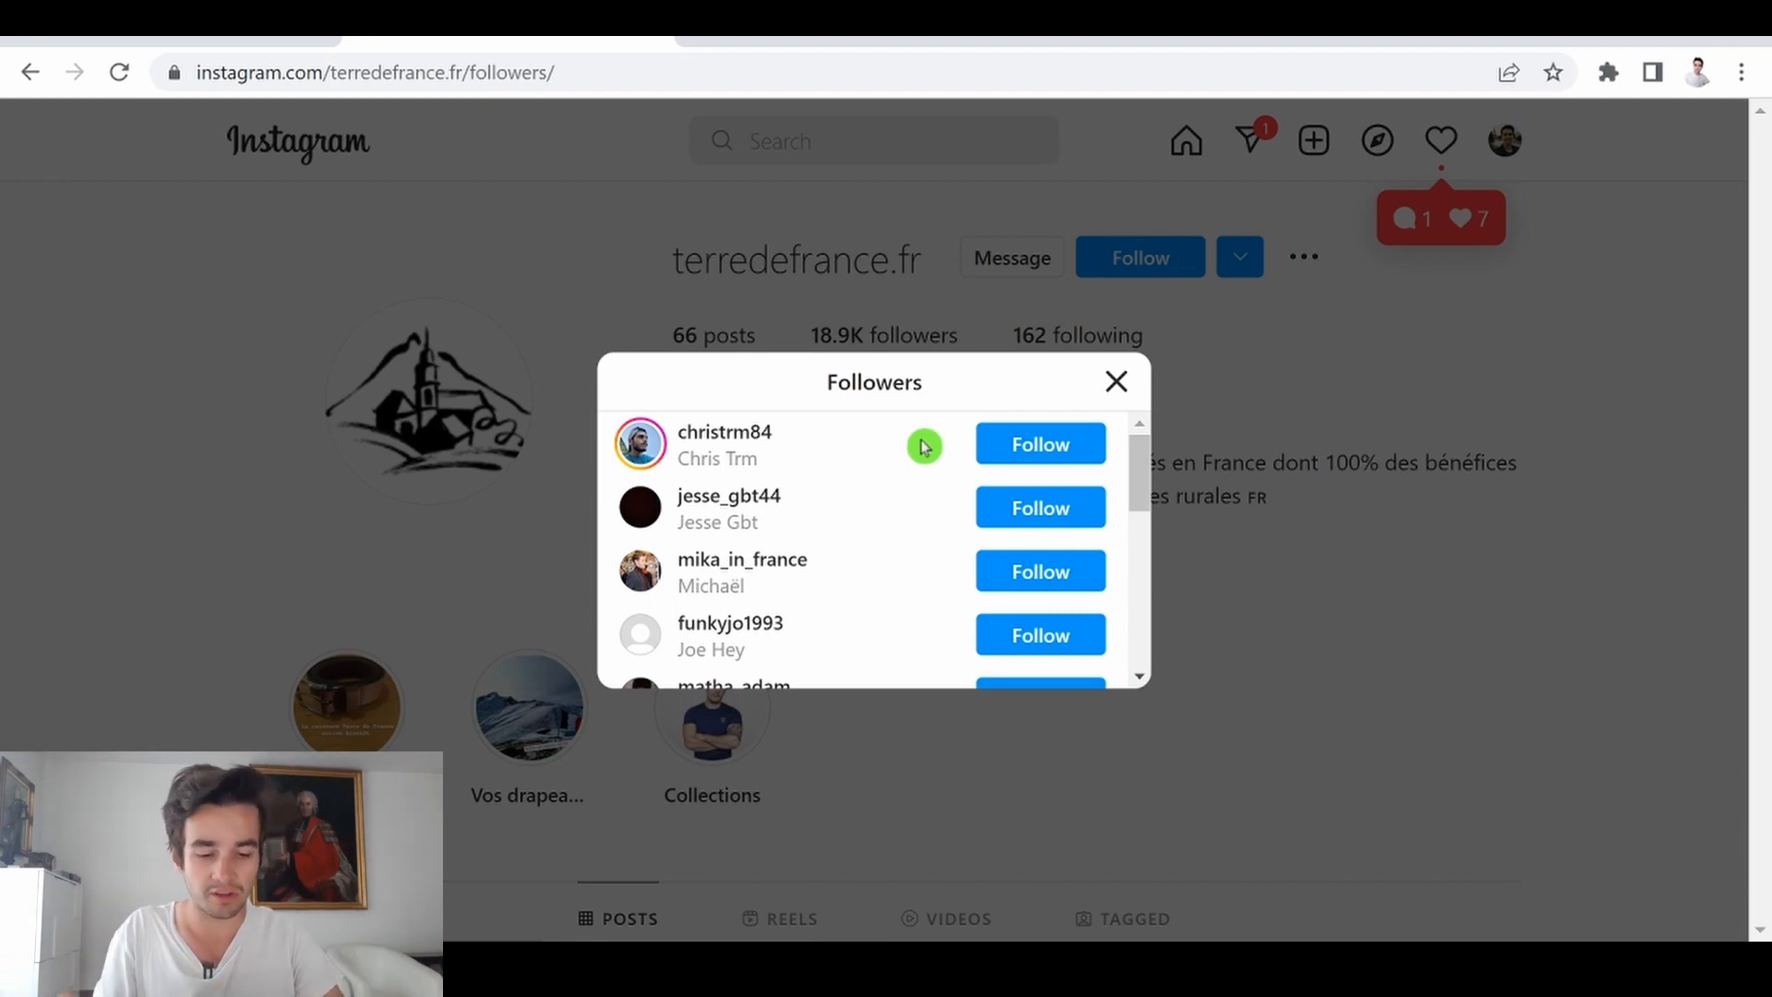
Step: Inspect the HTML list item that wraps the first follower's entry using the browser's developer tools
key("ctrl+shift+i")
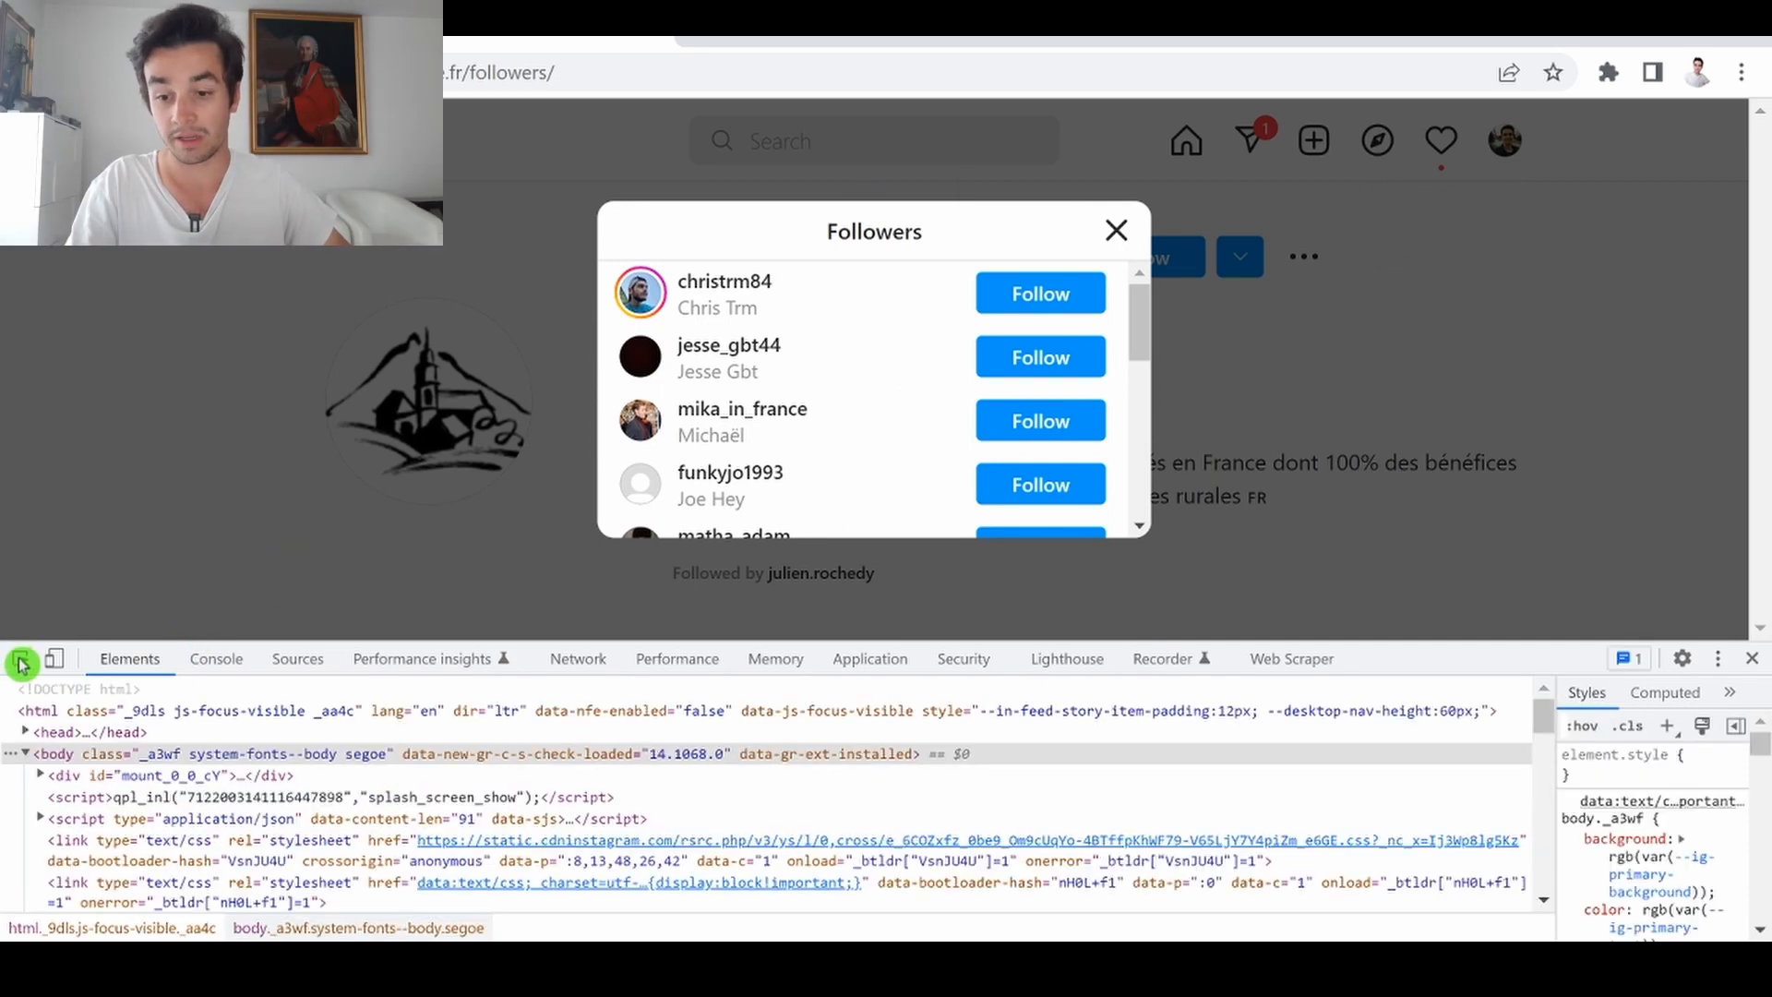
left_click(312, 408)
right_click(312, 408)
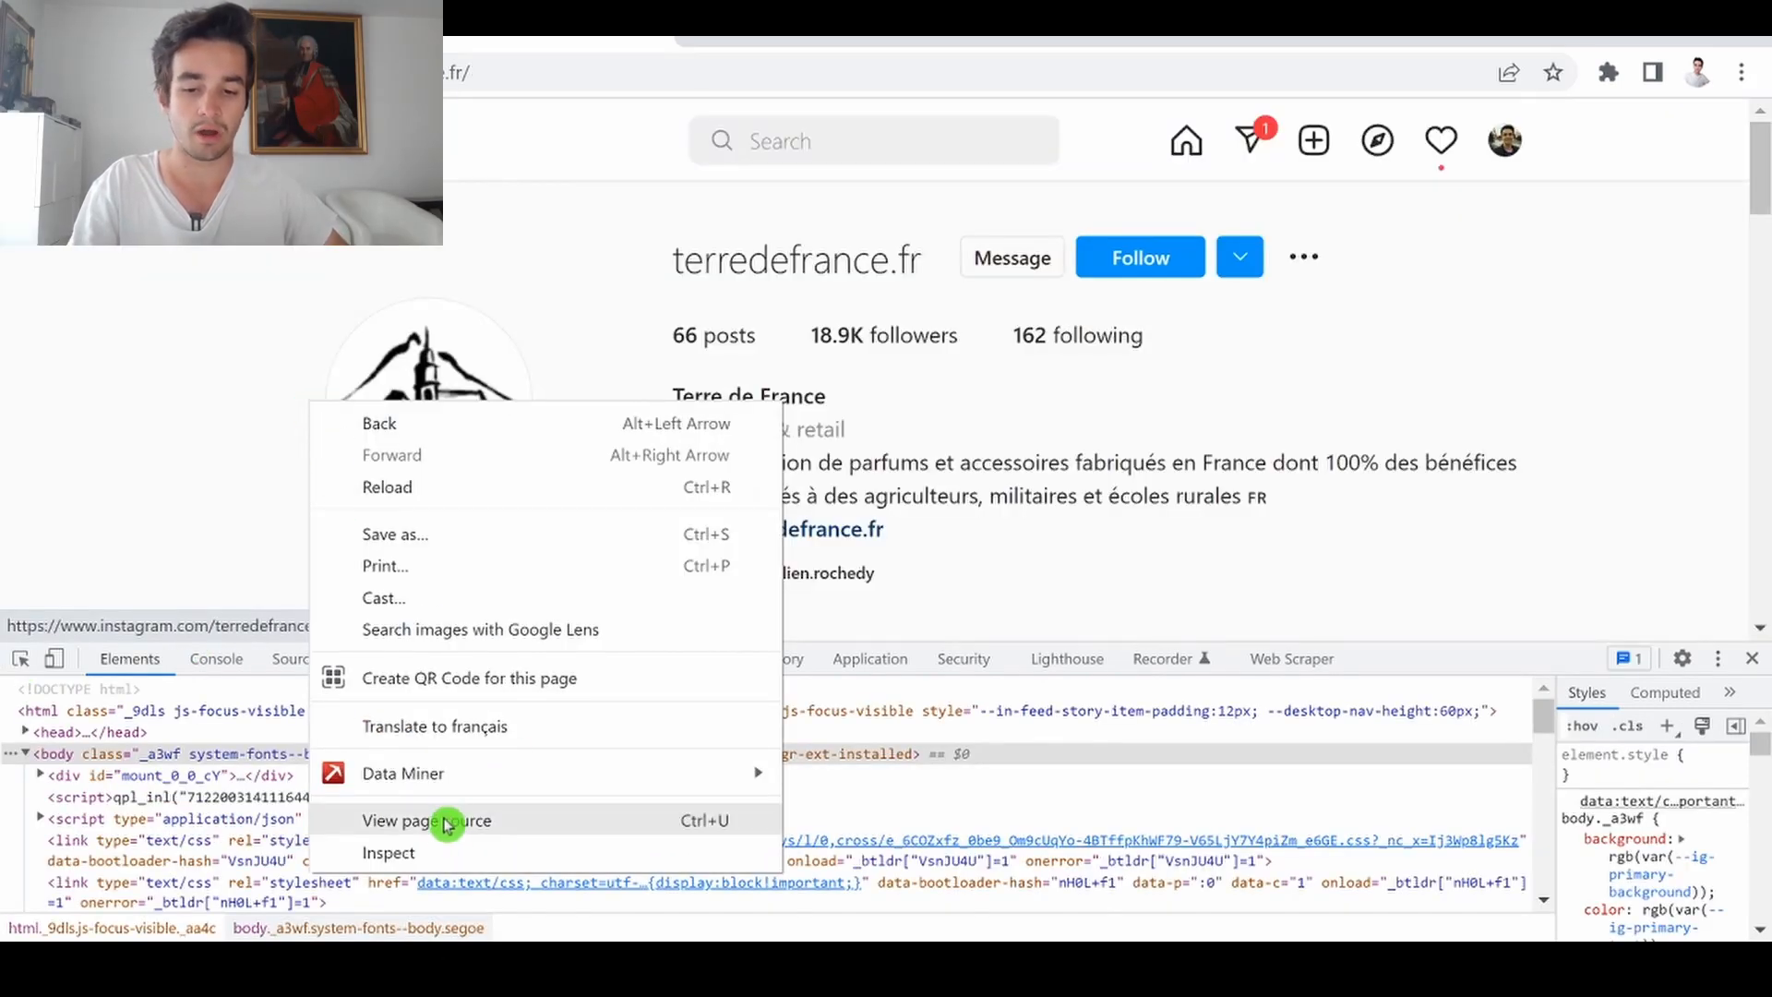
left_click(872, 336)
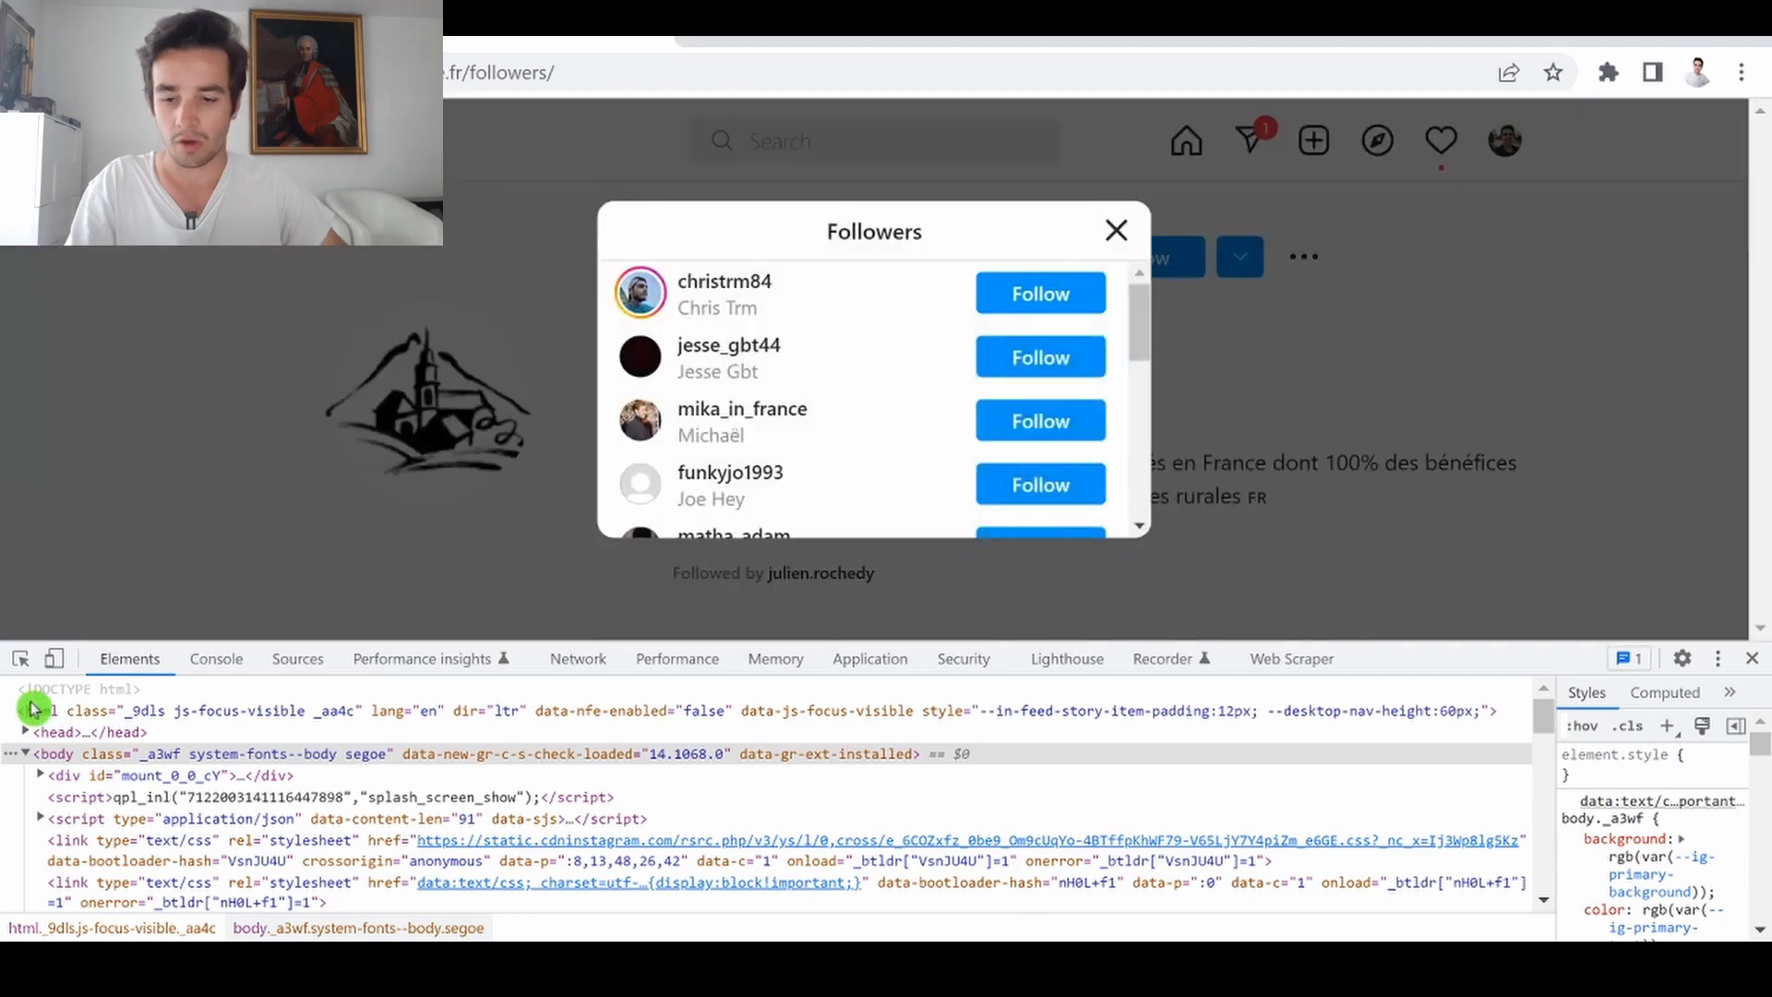
left_click(22, 658)
scroll(1047, 400, "down", 5)
left_click(842, 391)
scroll(845, 386, "up", 5)
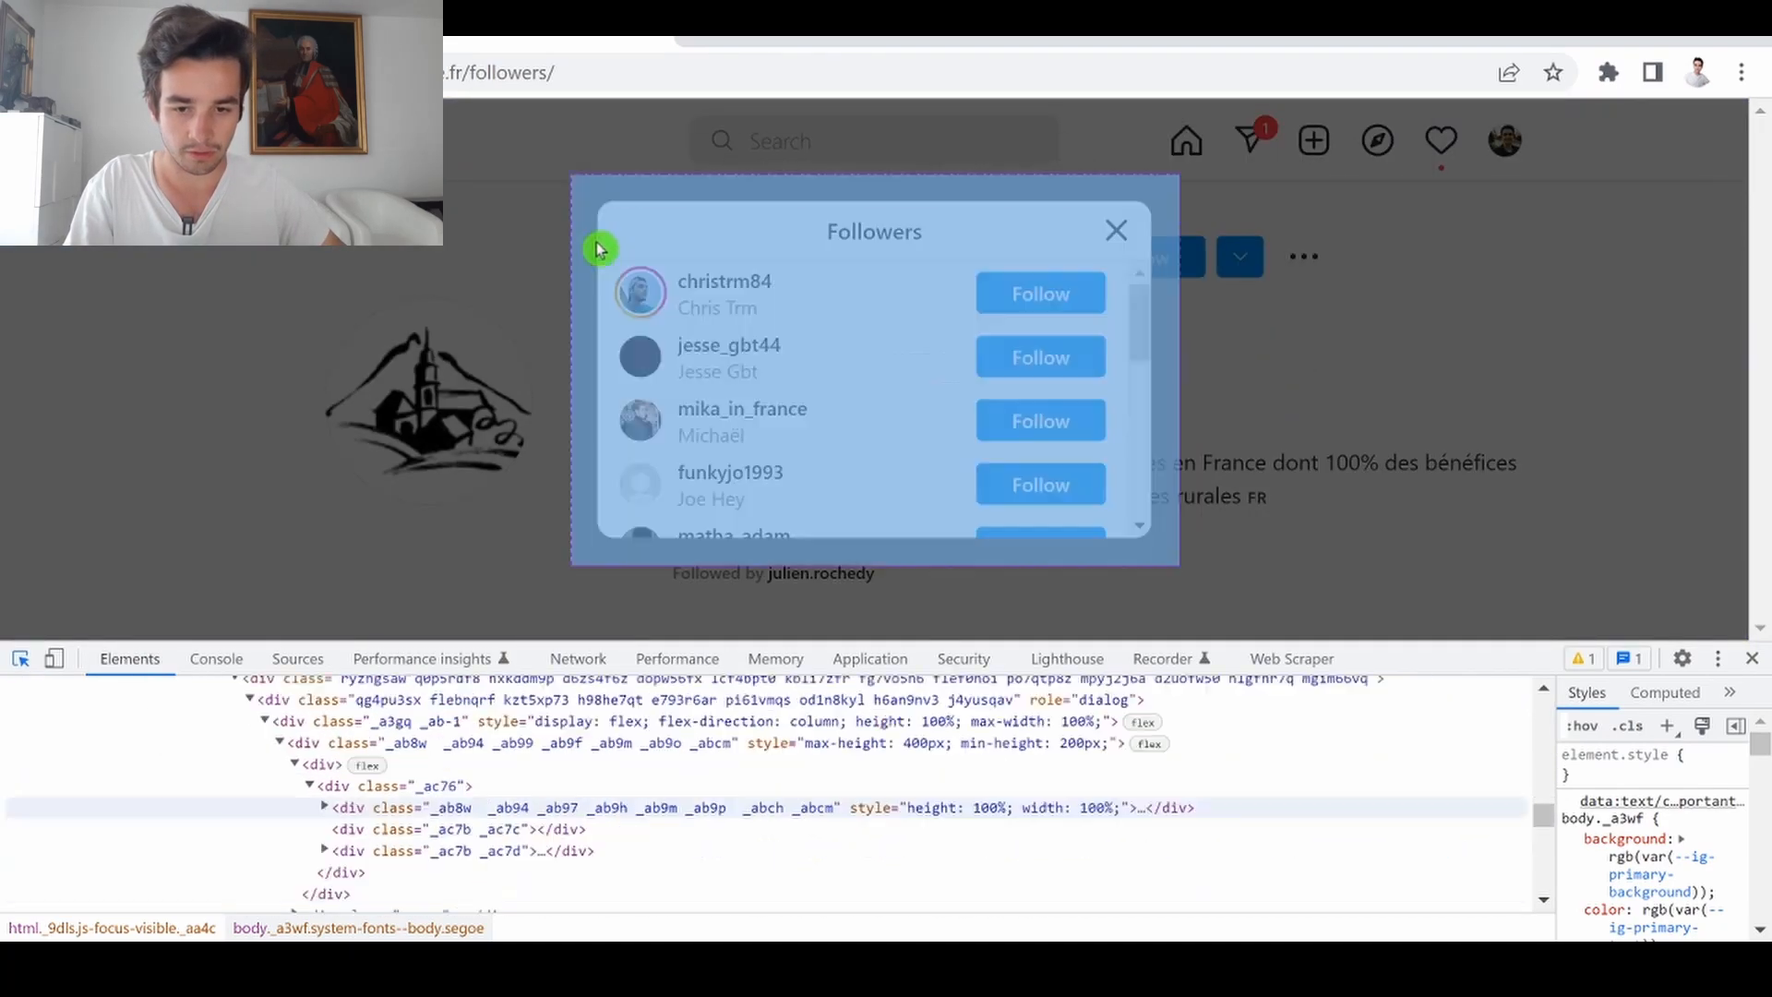
left_click(614, 288)
left_click(386, 743)
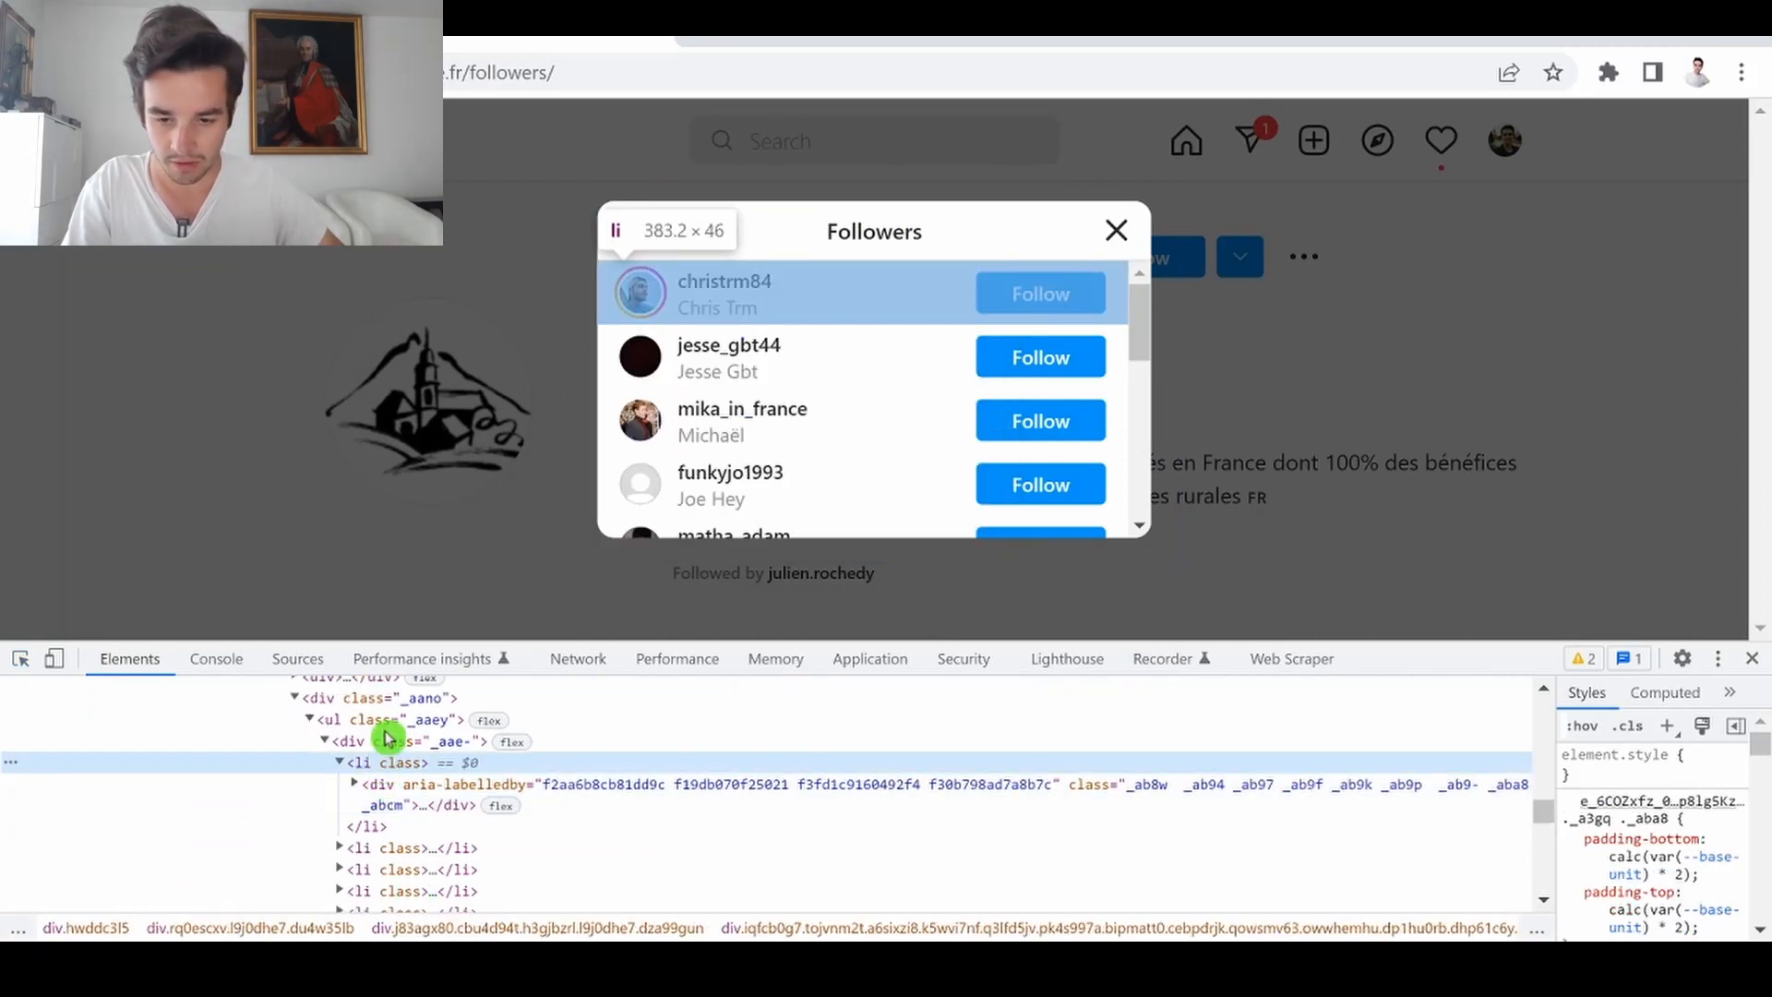
left_click(386, 741)
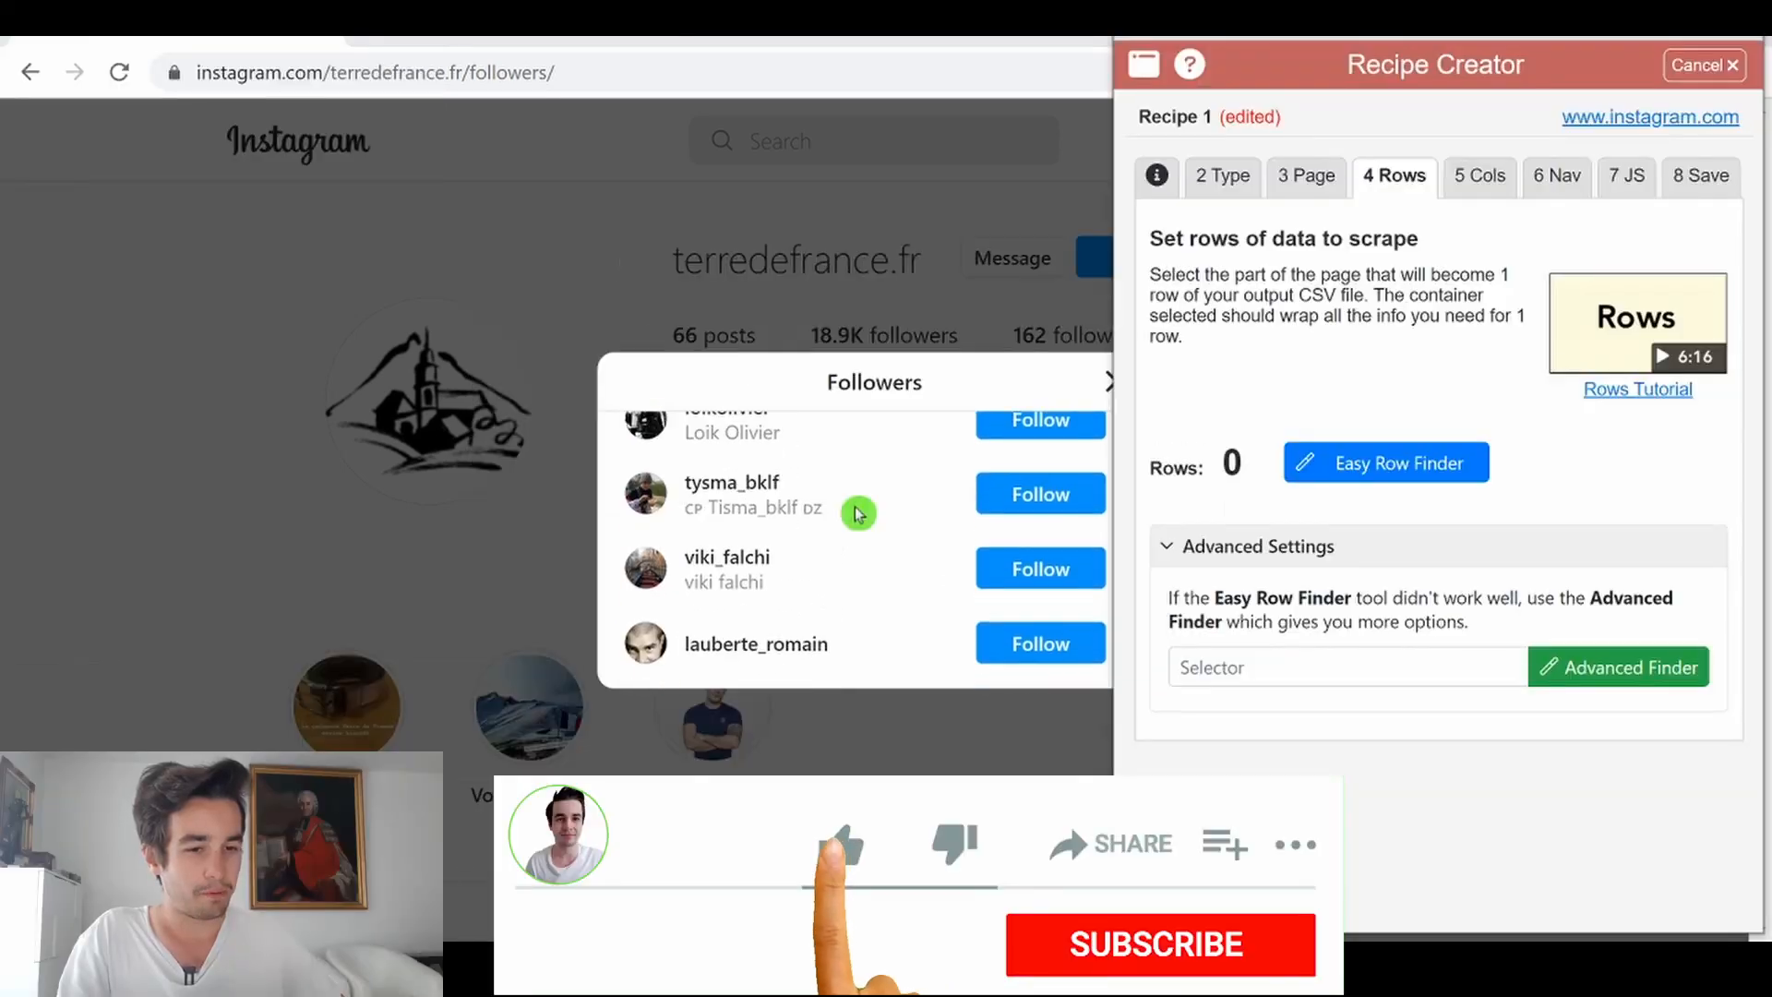
Step: Define the recipe's rows with the Easy Row Finder, using the first and second follower entries as samples, and confirm the selection
scroll(951, 522, "down", 10)
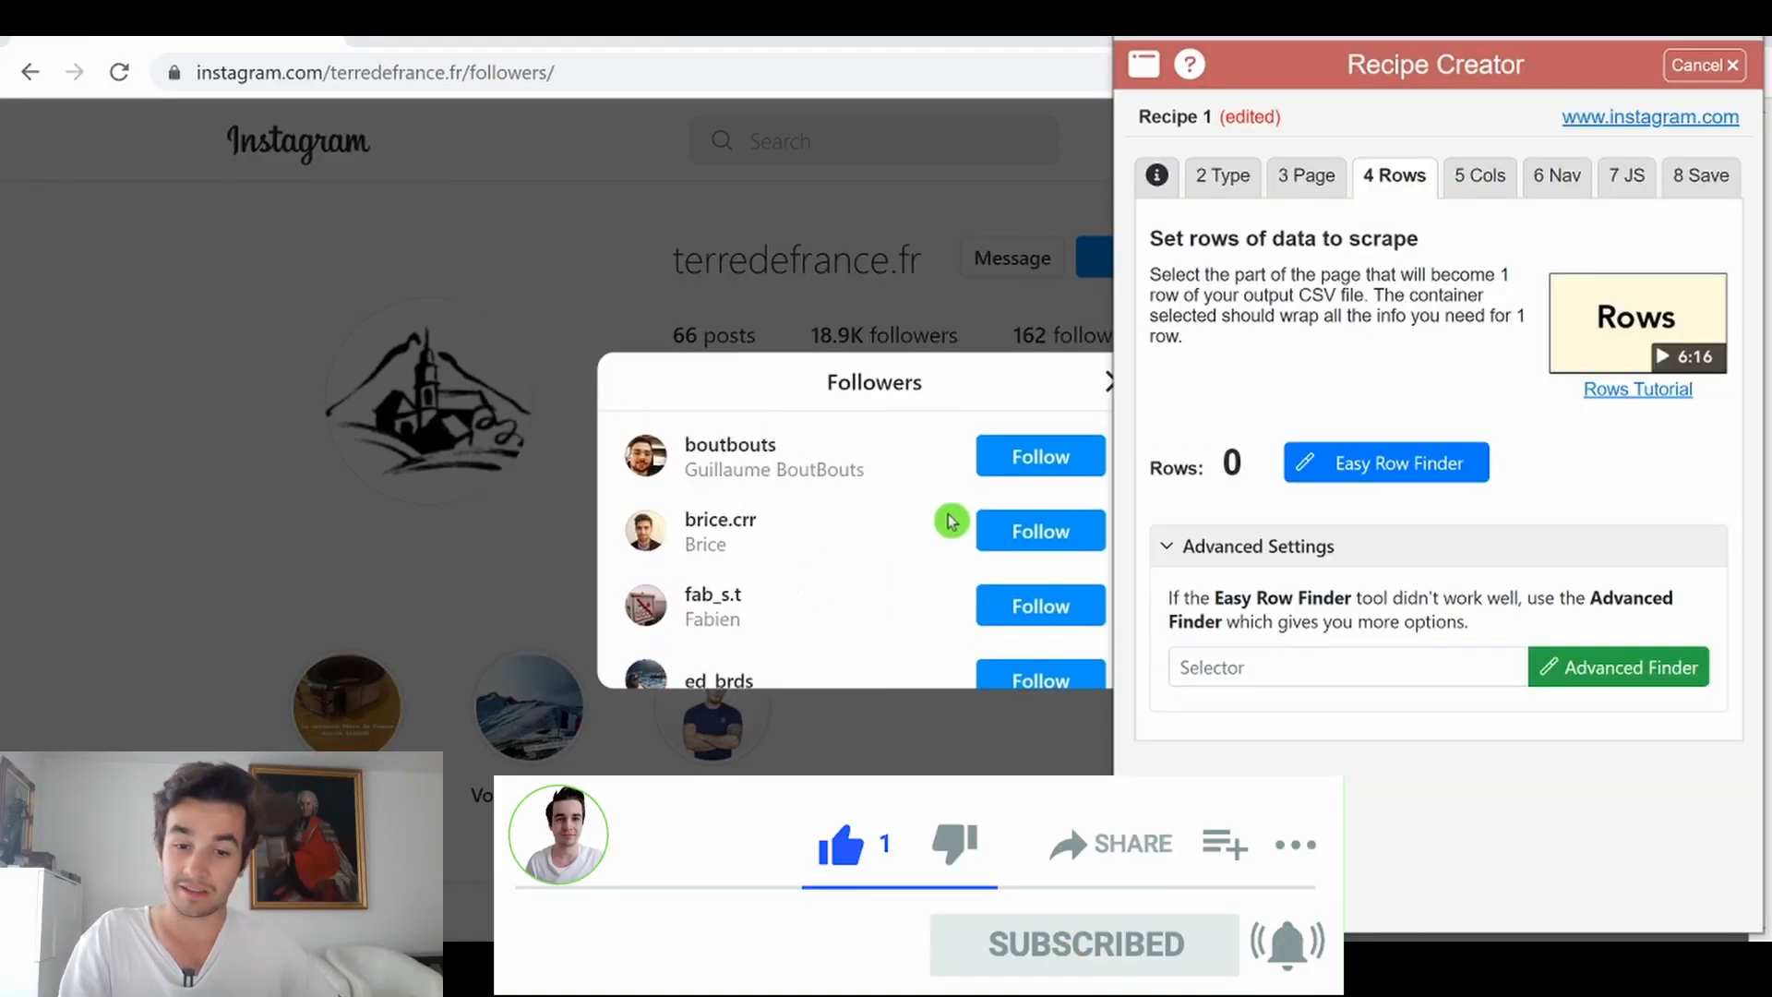
scroll(950, 503, "up", 2)
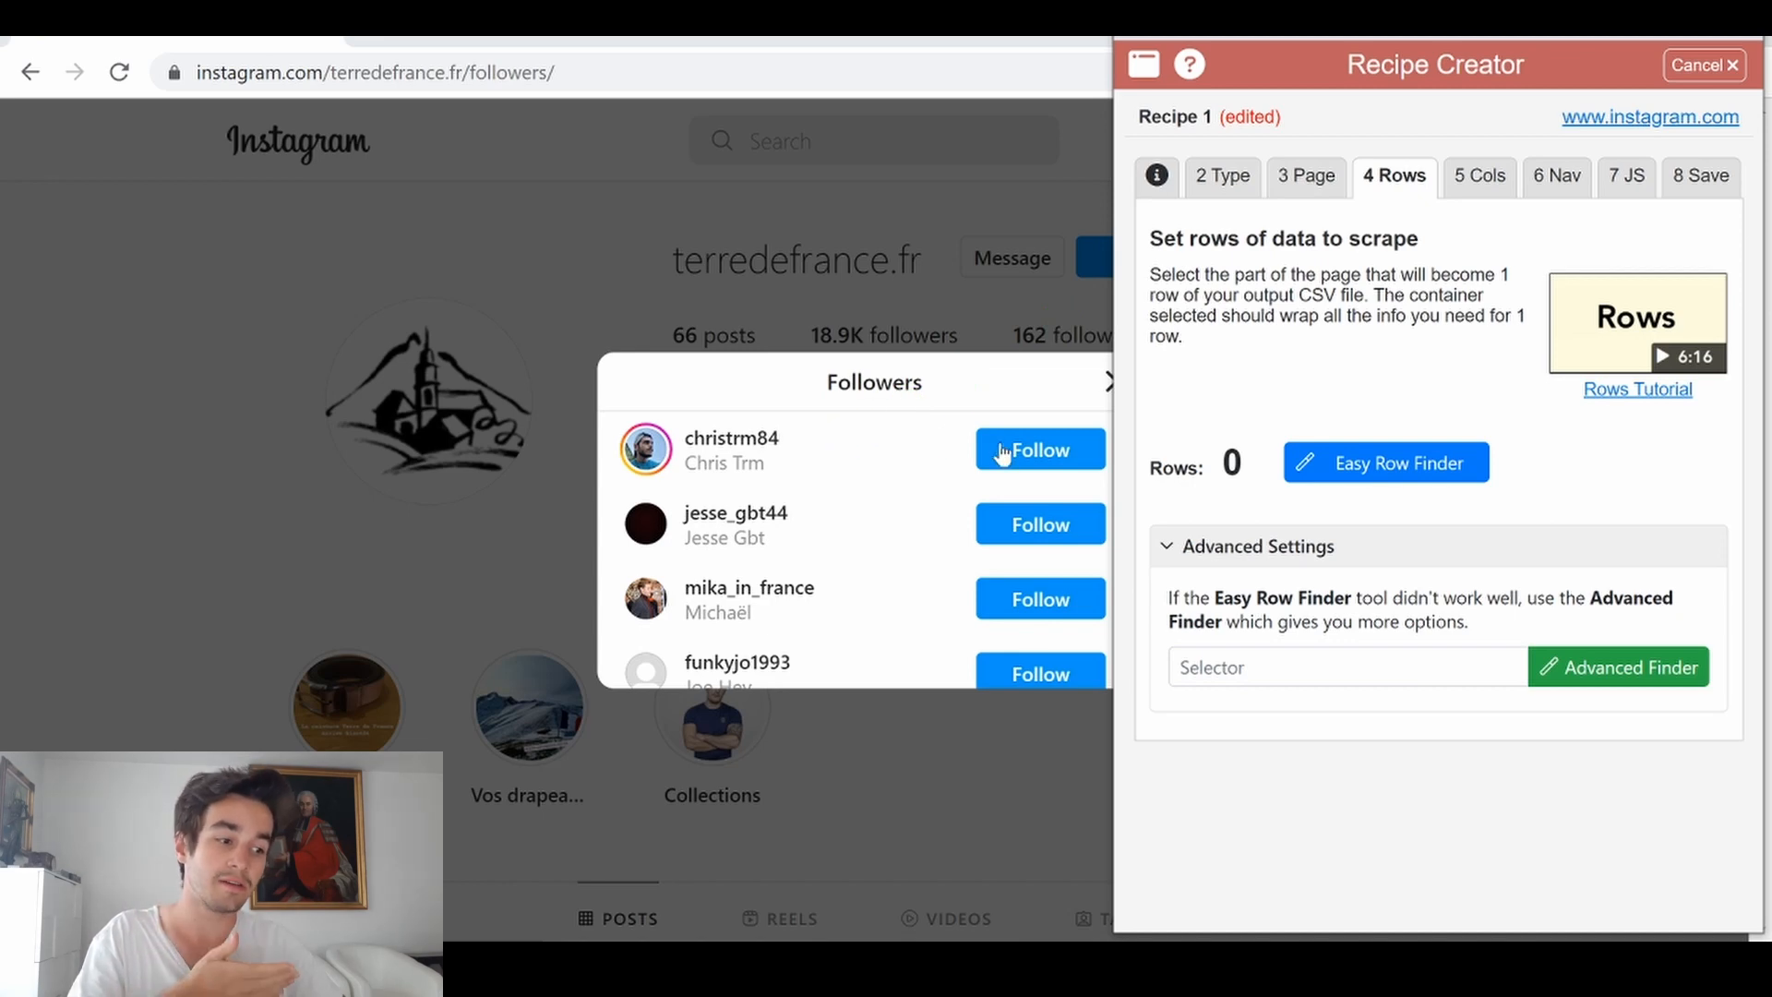
left_click(1373, 471)
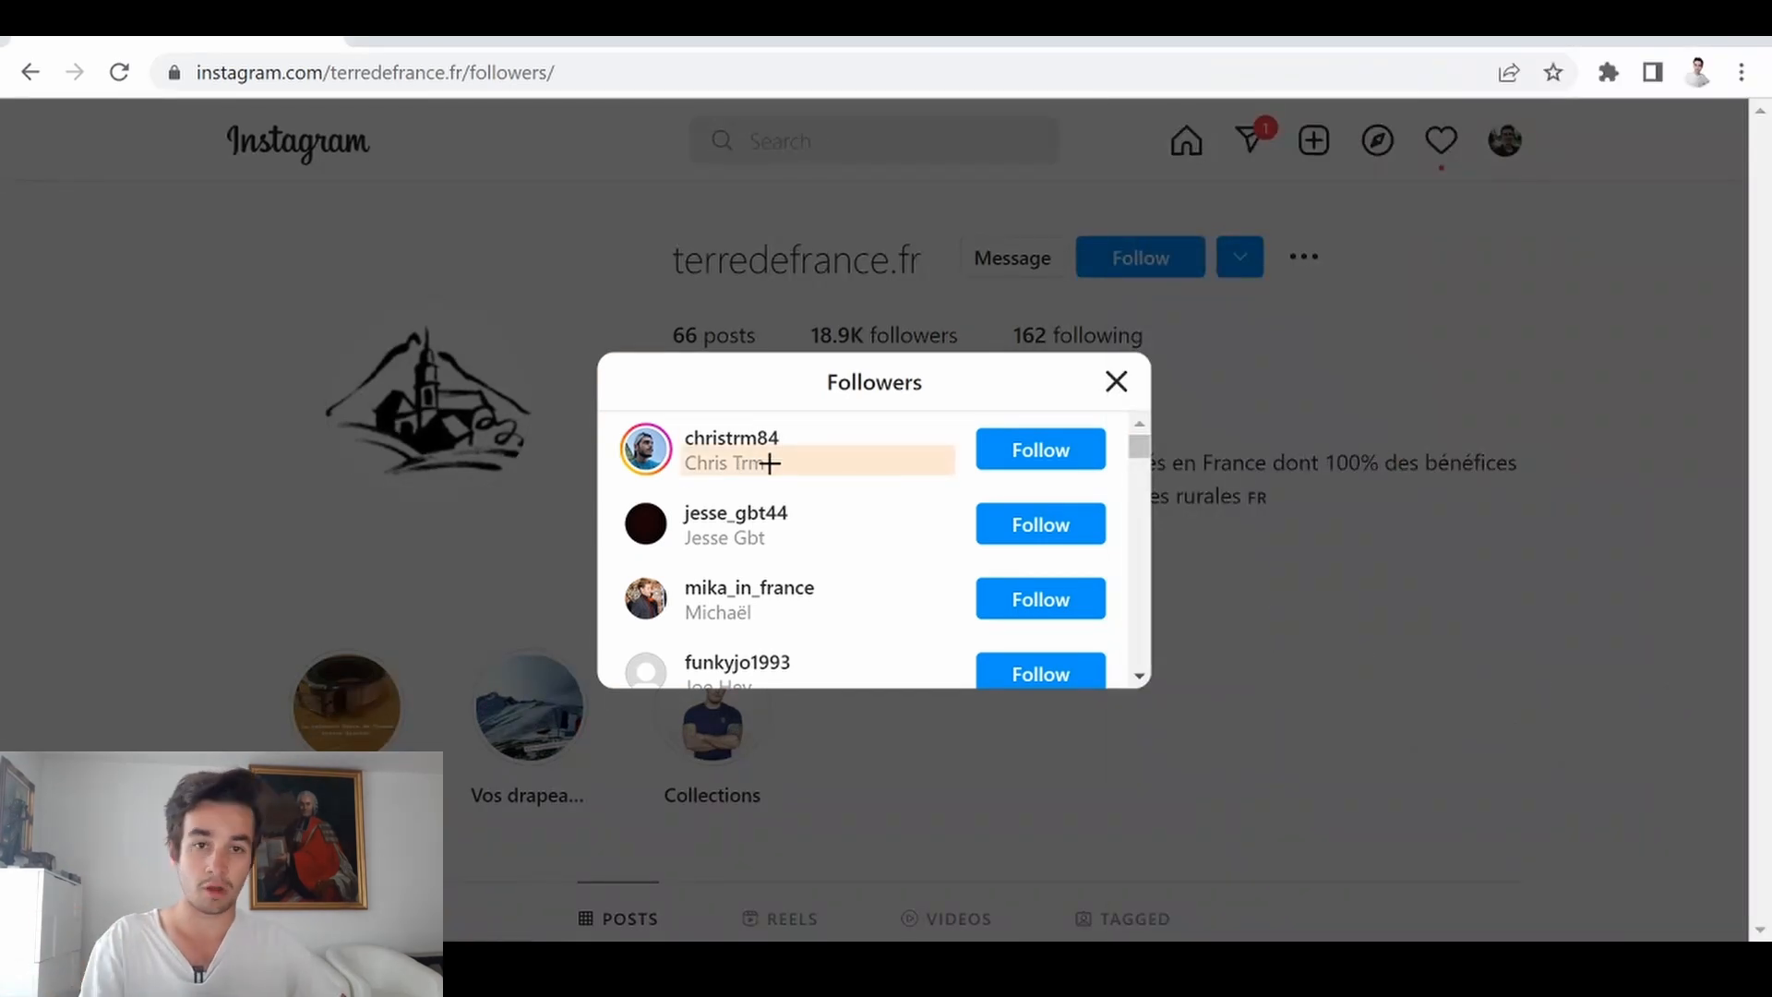
left_click(769, 463)
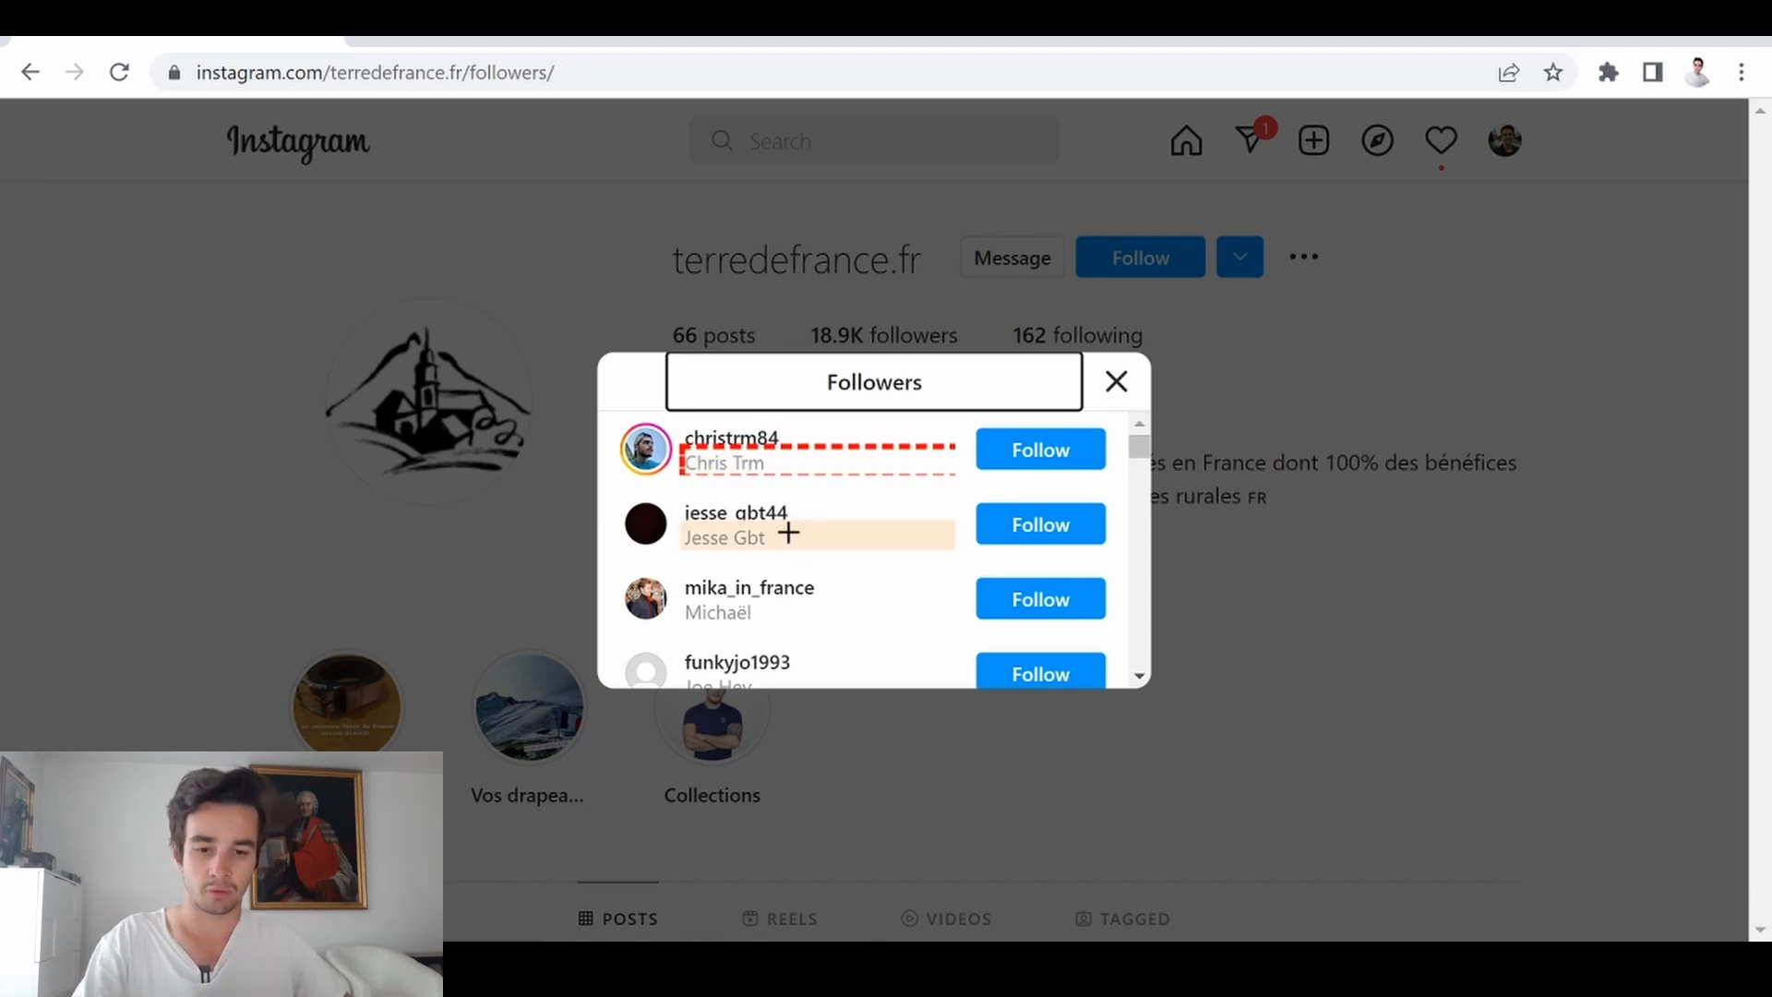
key("2")
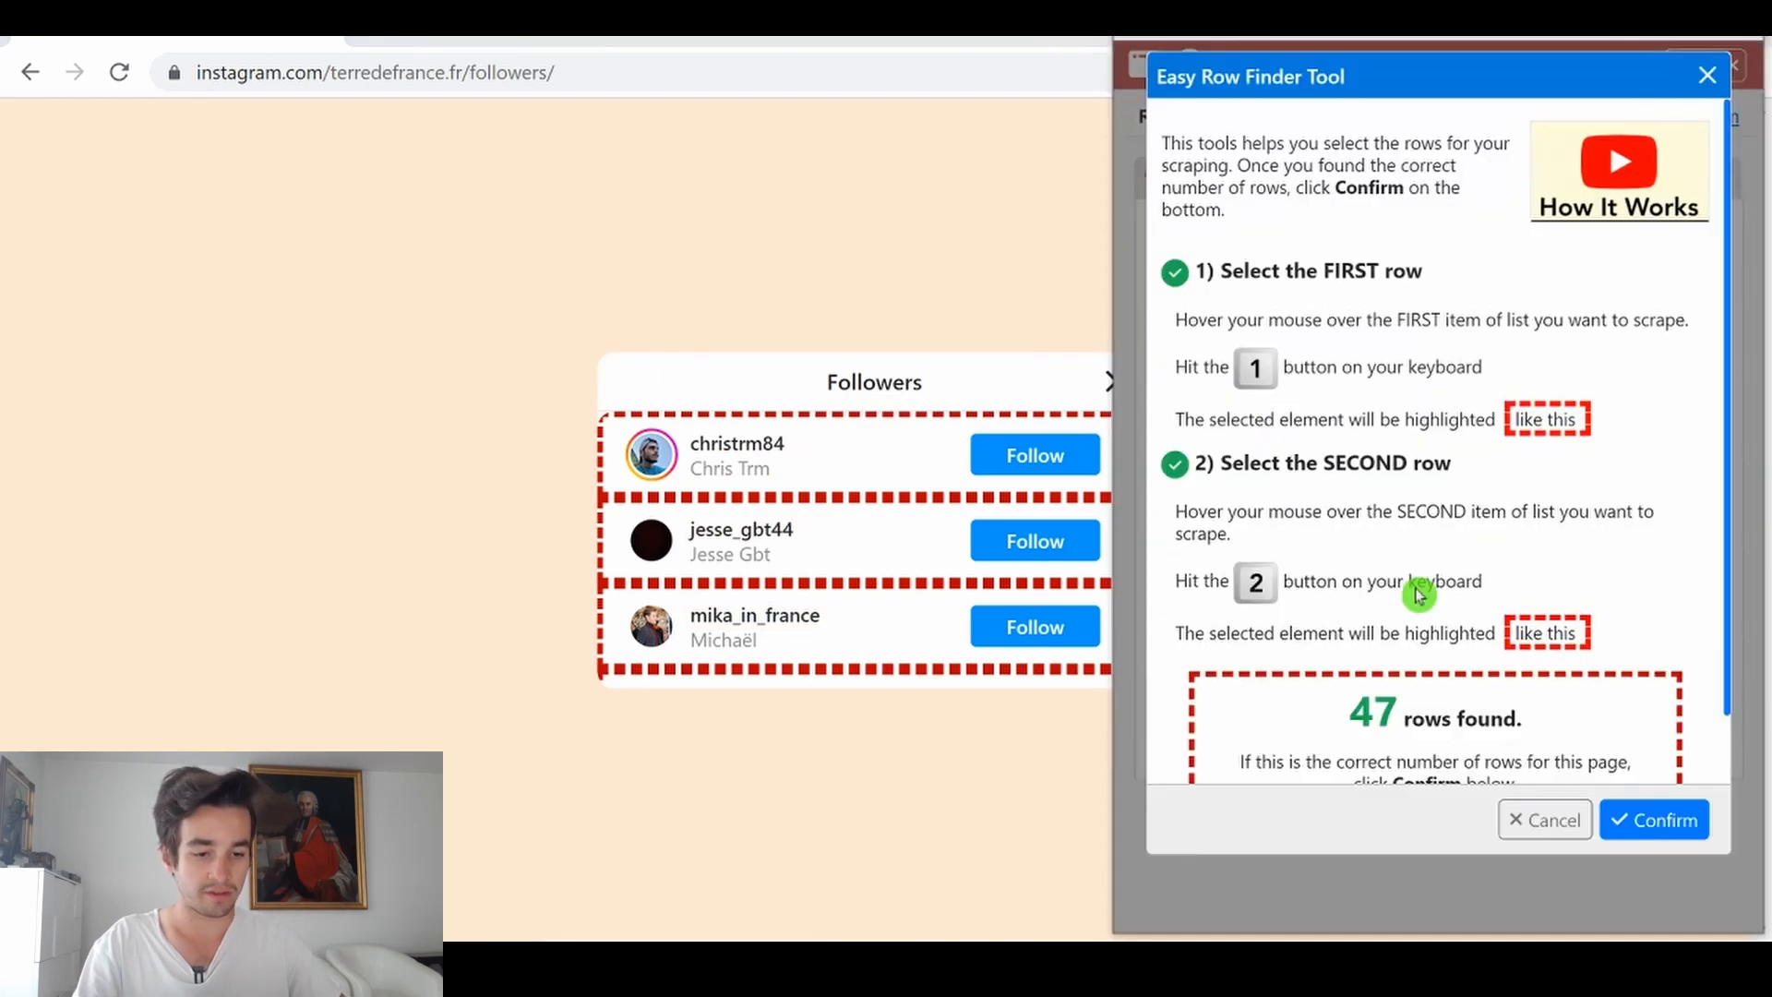
scroll(1418, 595, "down", 1)
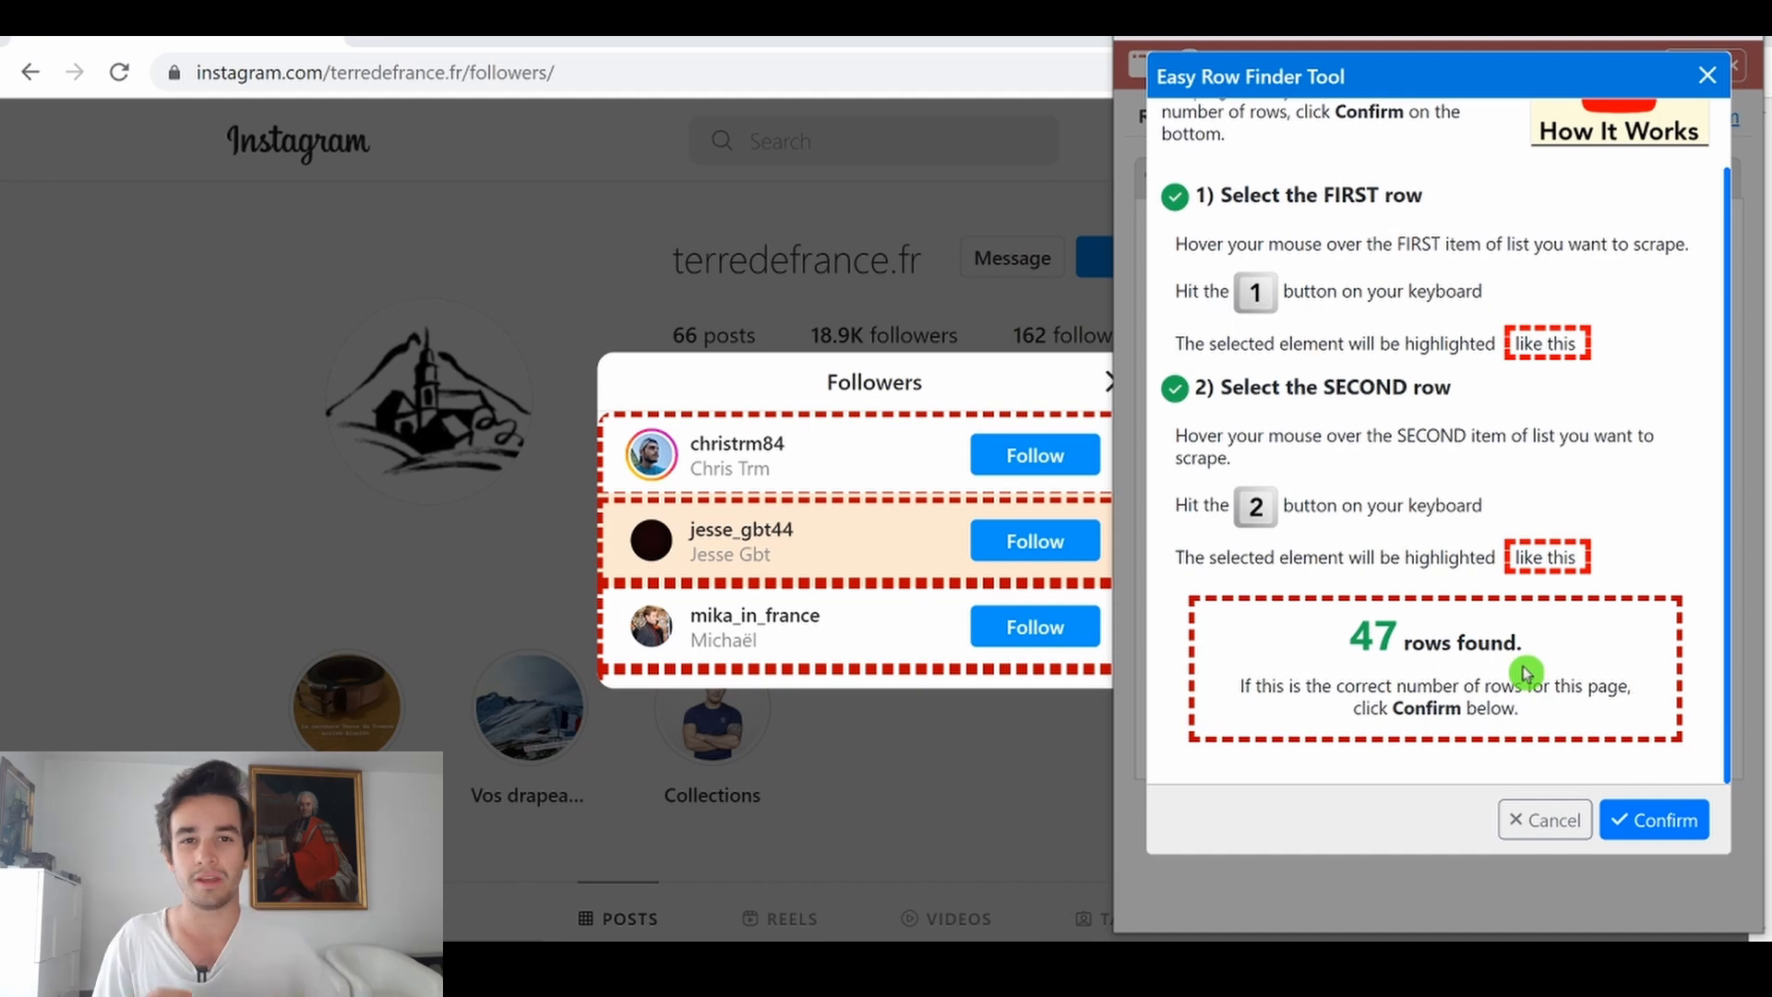
left_click(1653, 819)
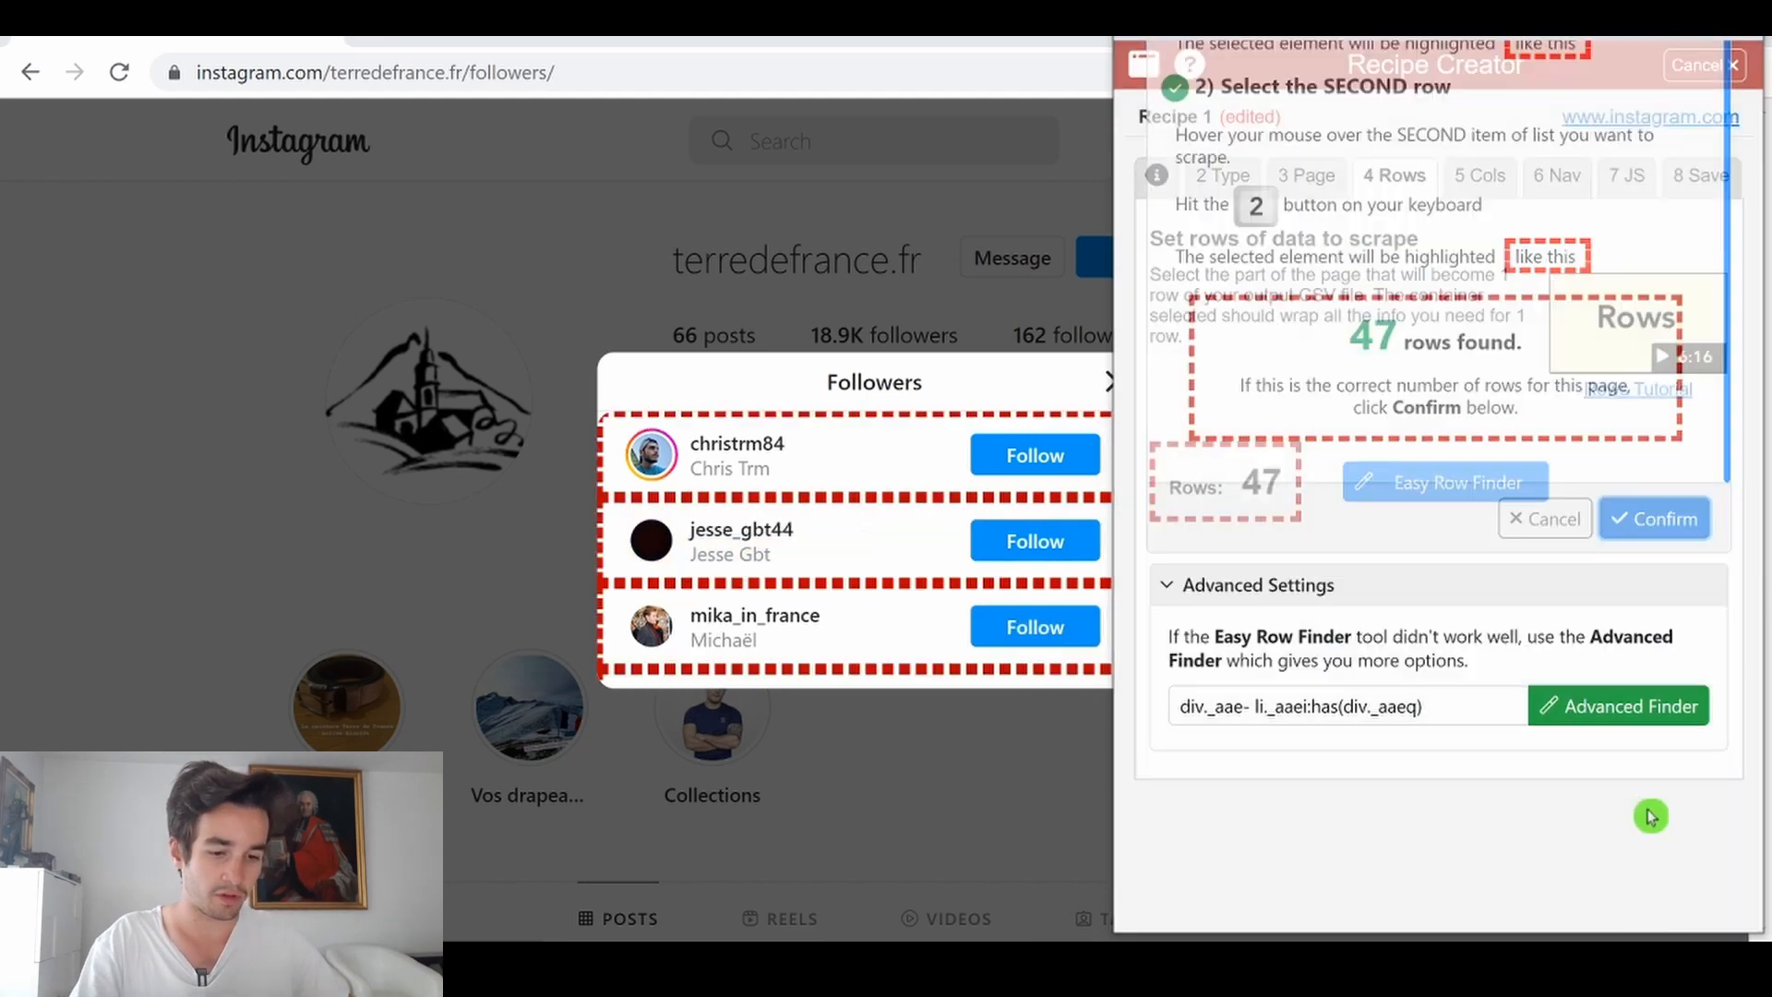
Step: Add a first data column to the recipe and name it URL
left_click(1522, 174)
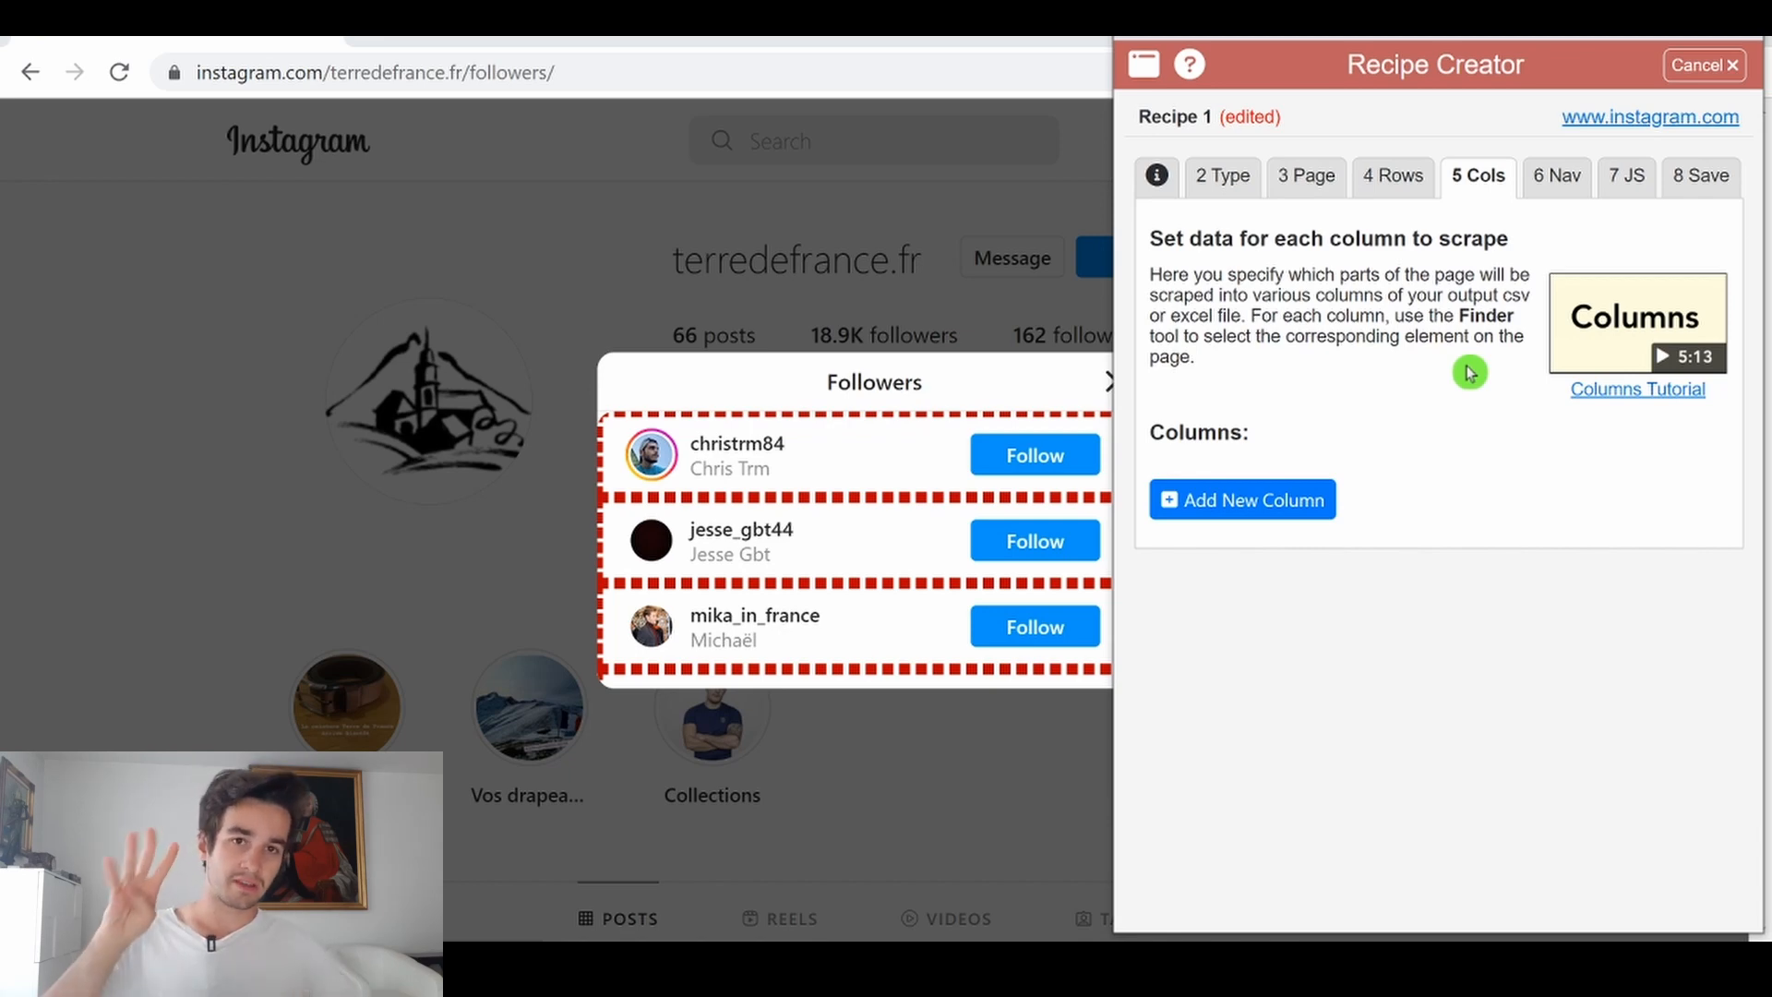
left_click(1196, 509)
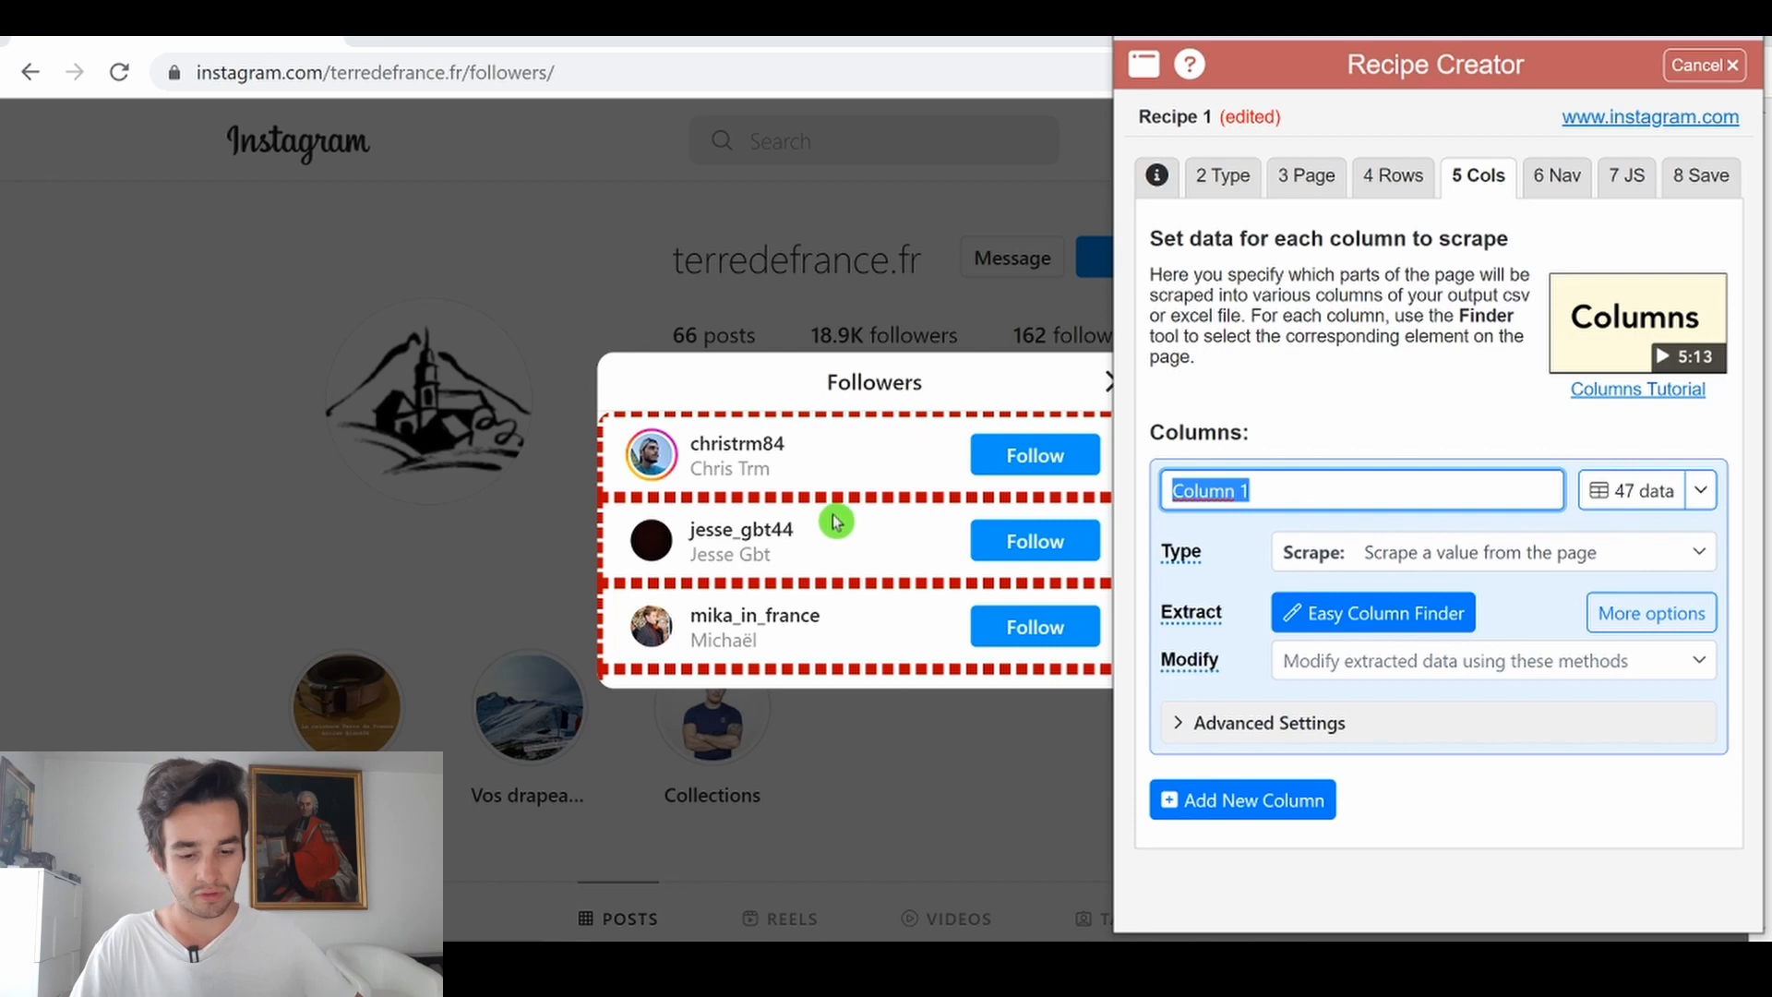
type("URL")
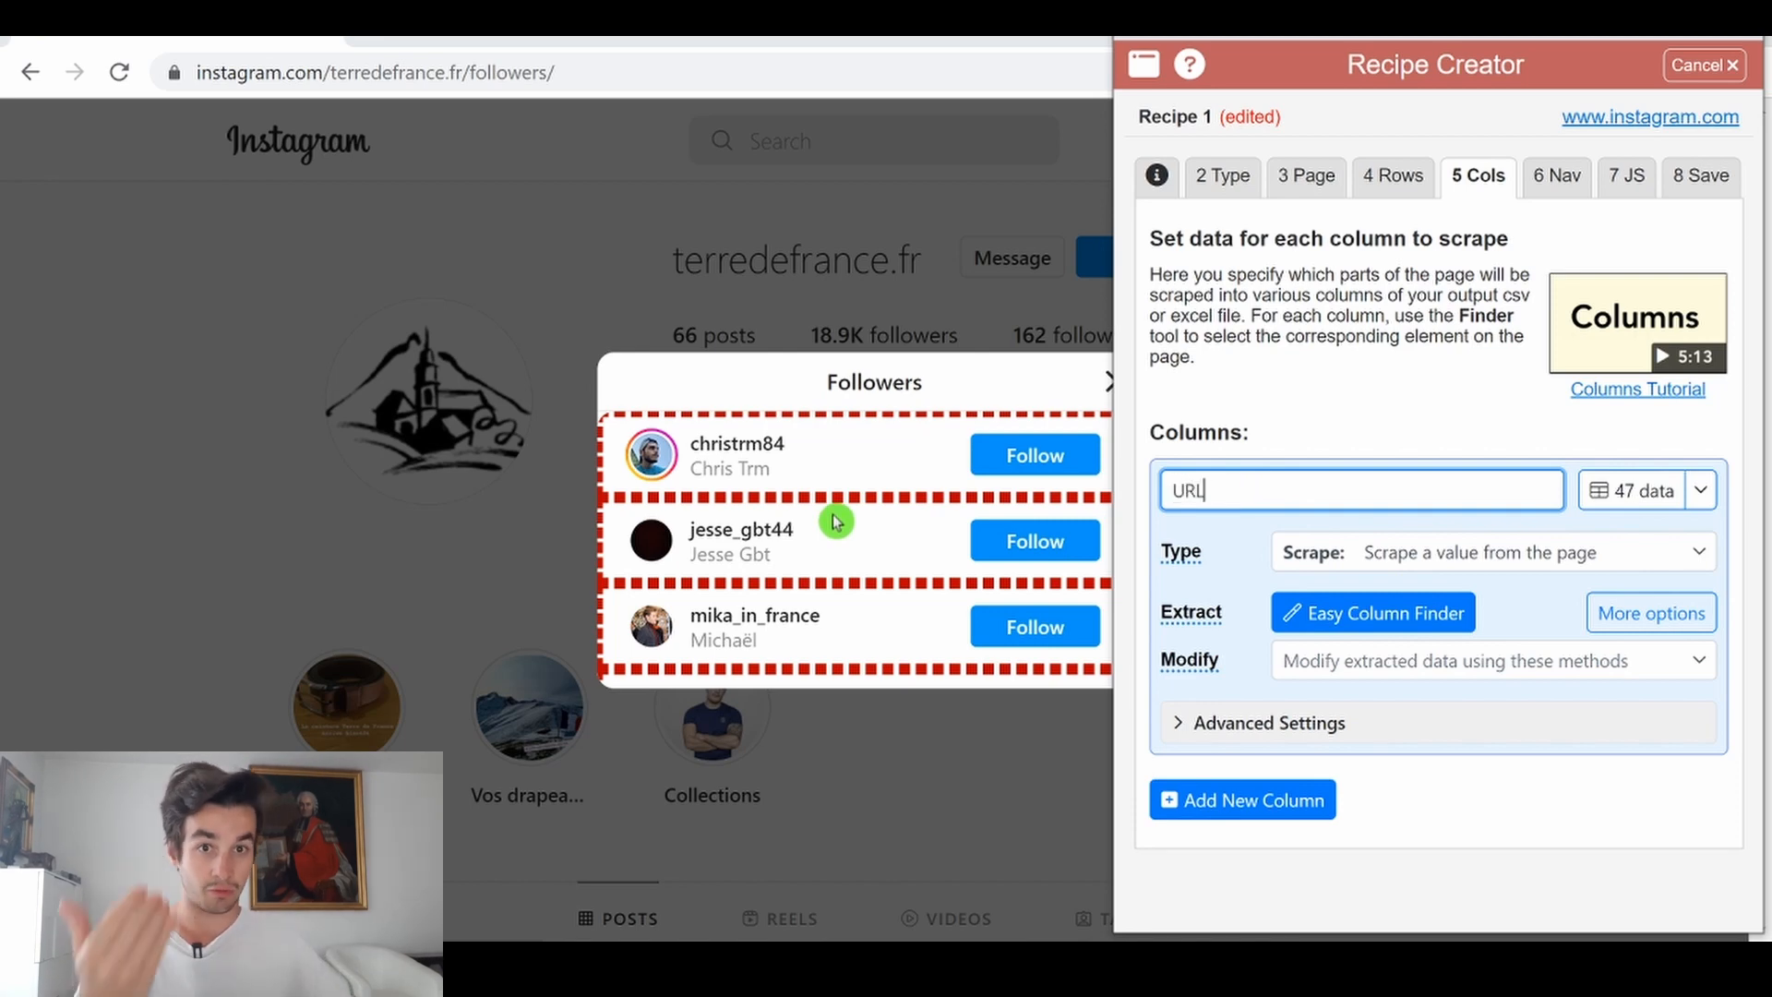
Step: Set the URL column's selector to a:eq(-1) and preview the column's extracted data
left_click(1353, 595)
left_click(1367, 706)
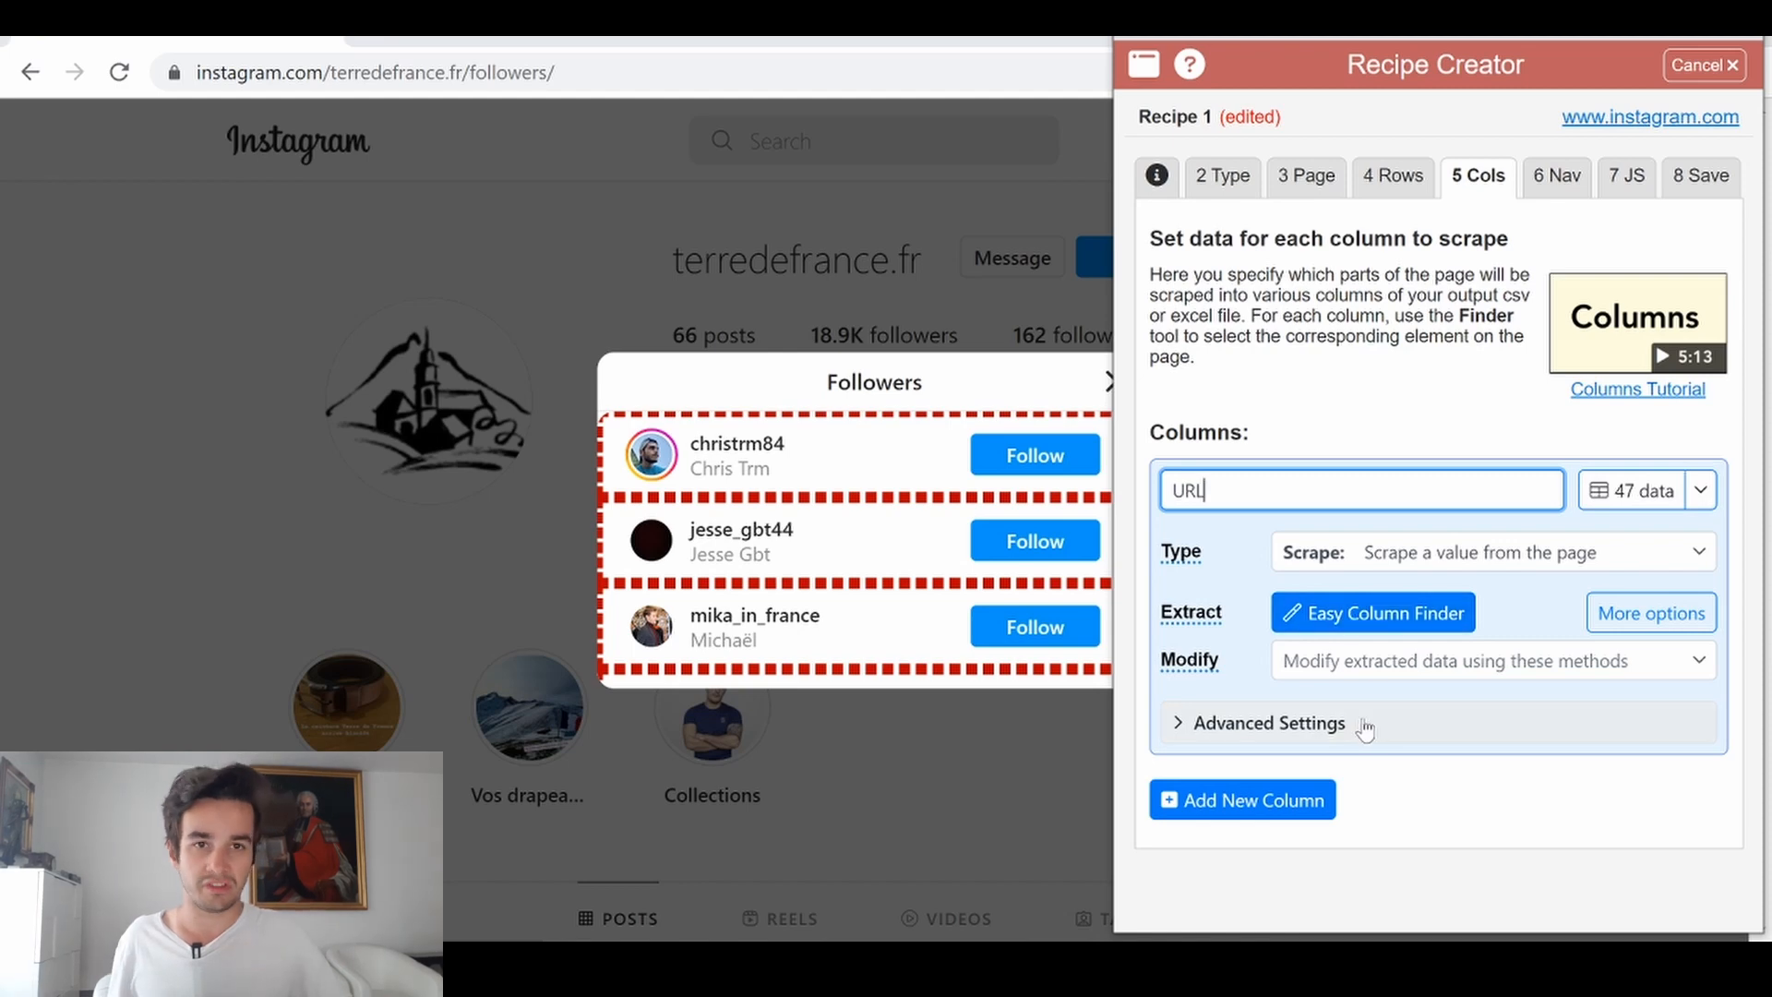
left_click(1364, 727)
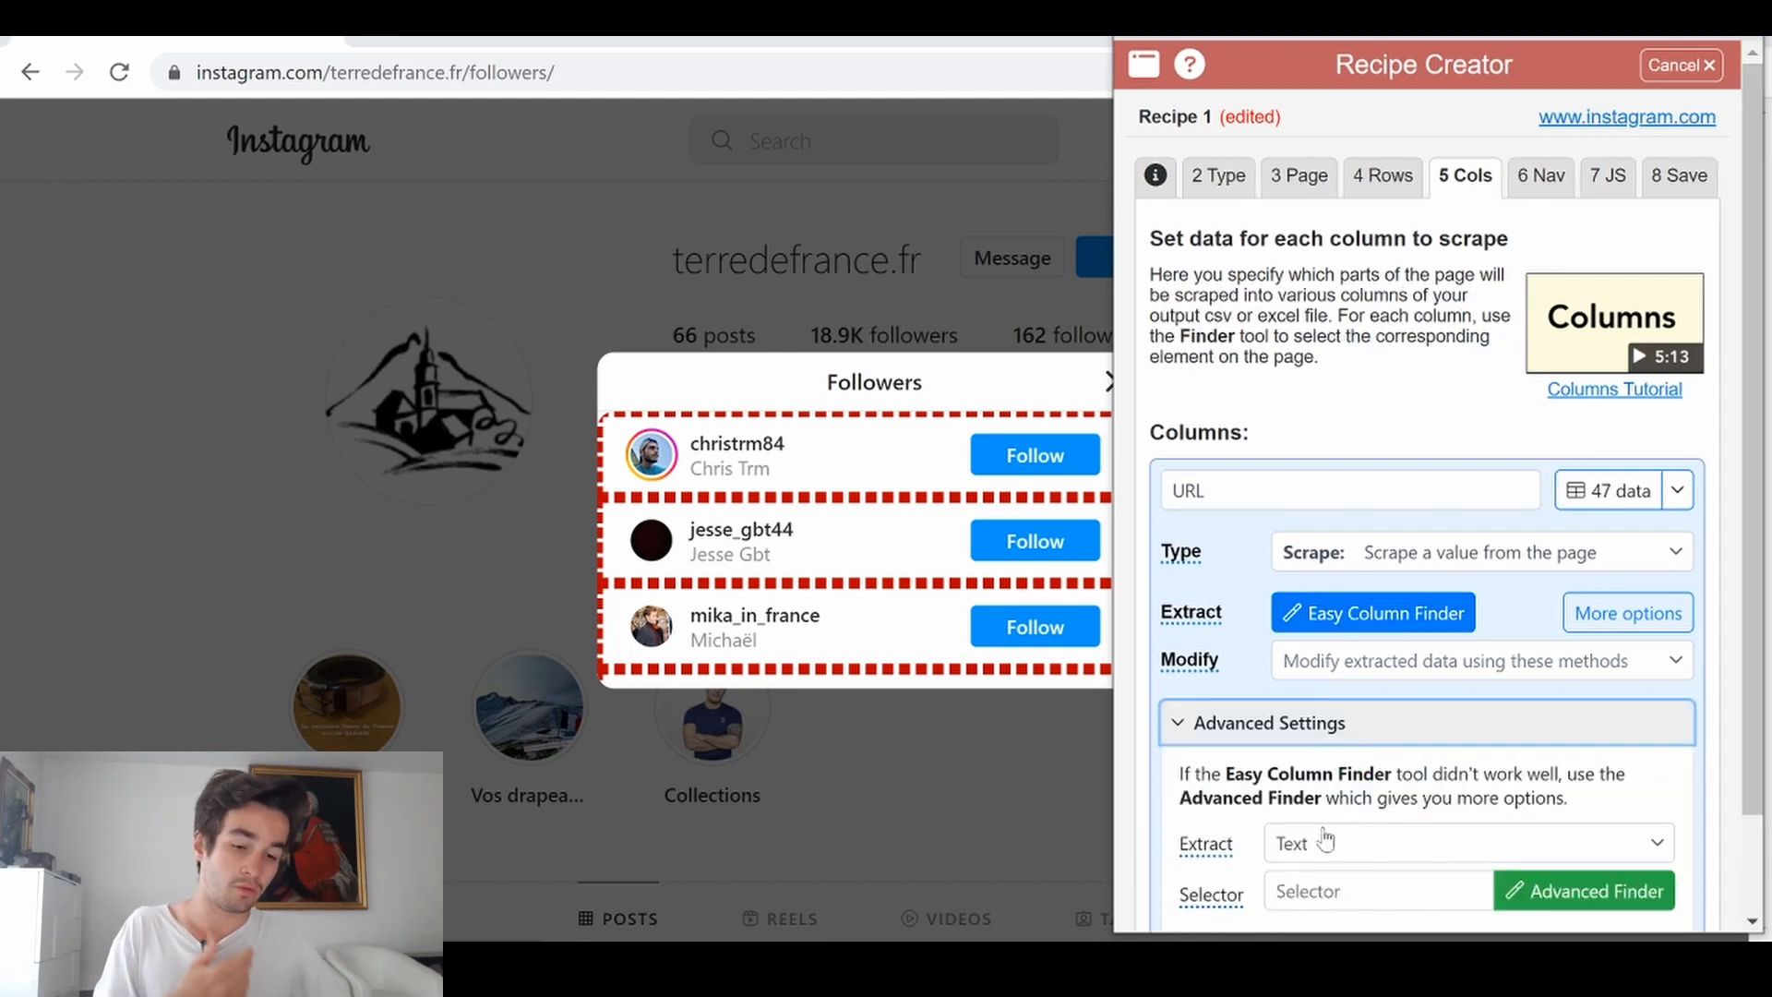
scroll(1345, 766, "down", 1)
left_click(1348, 776)
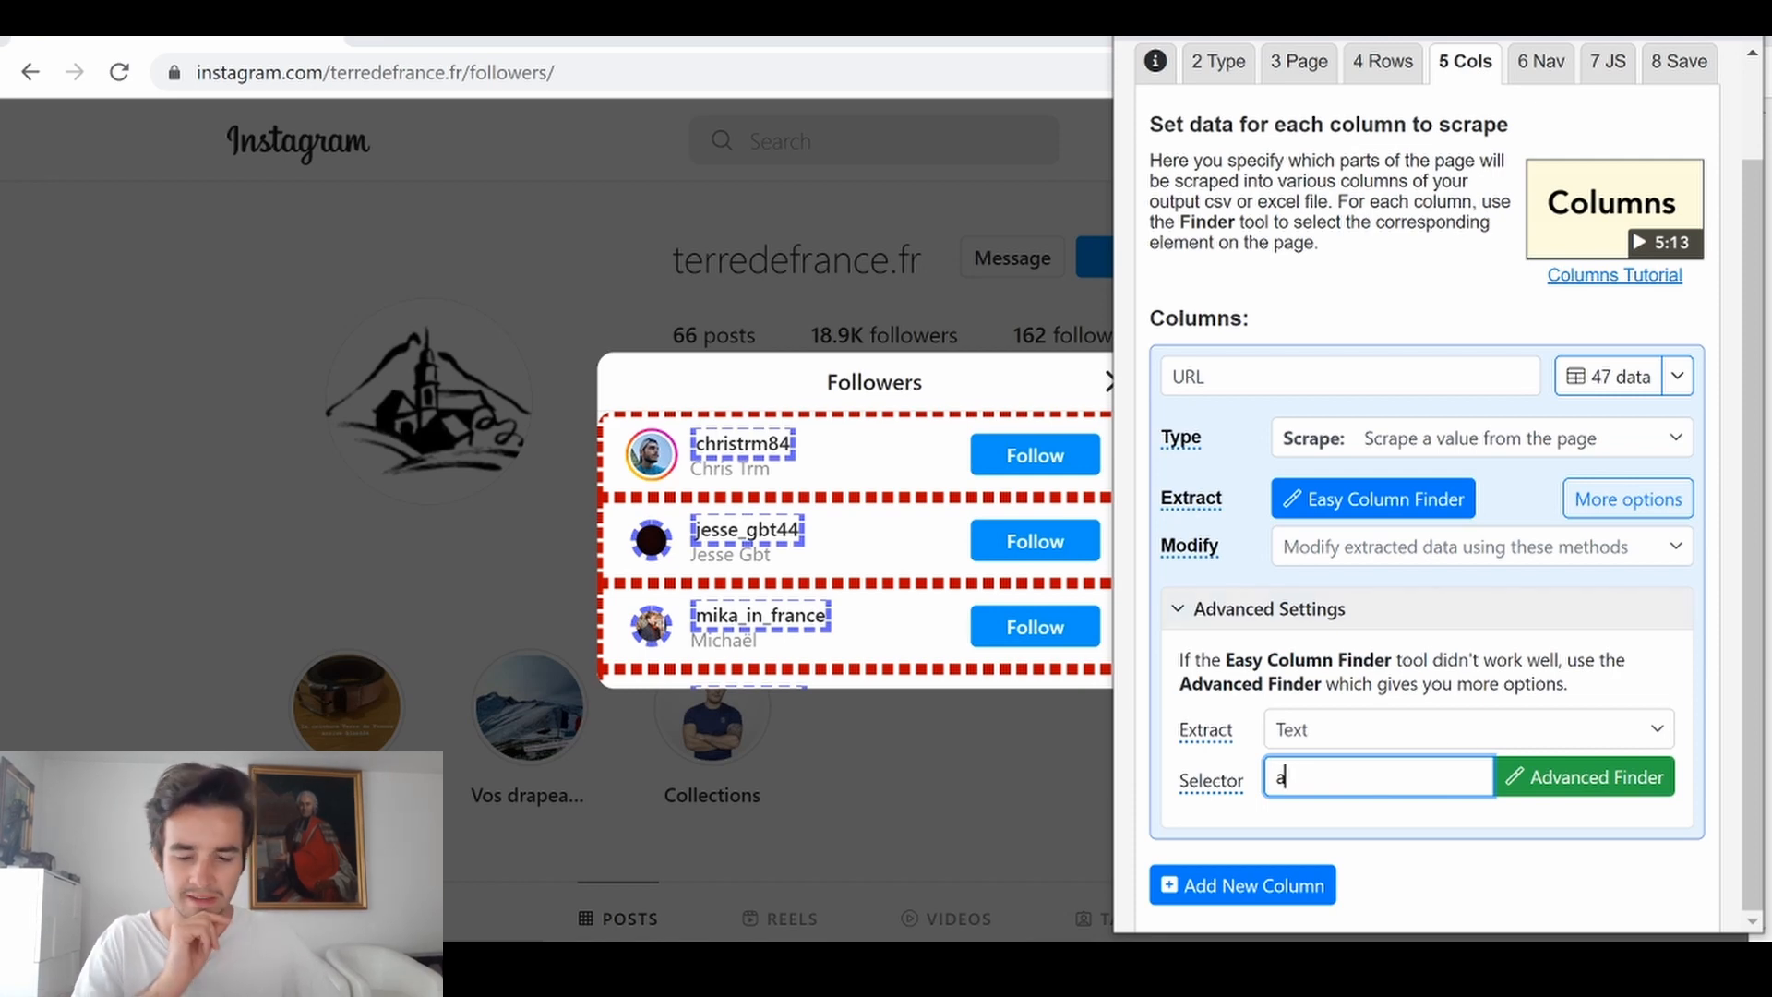
type(":e")
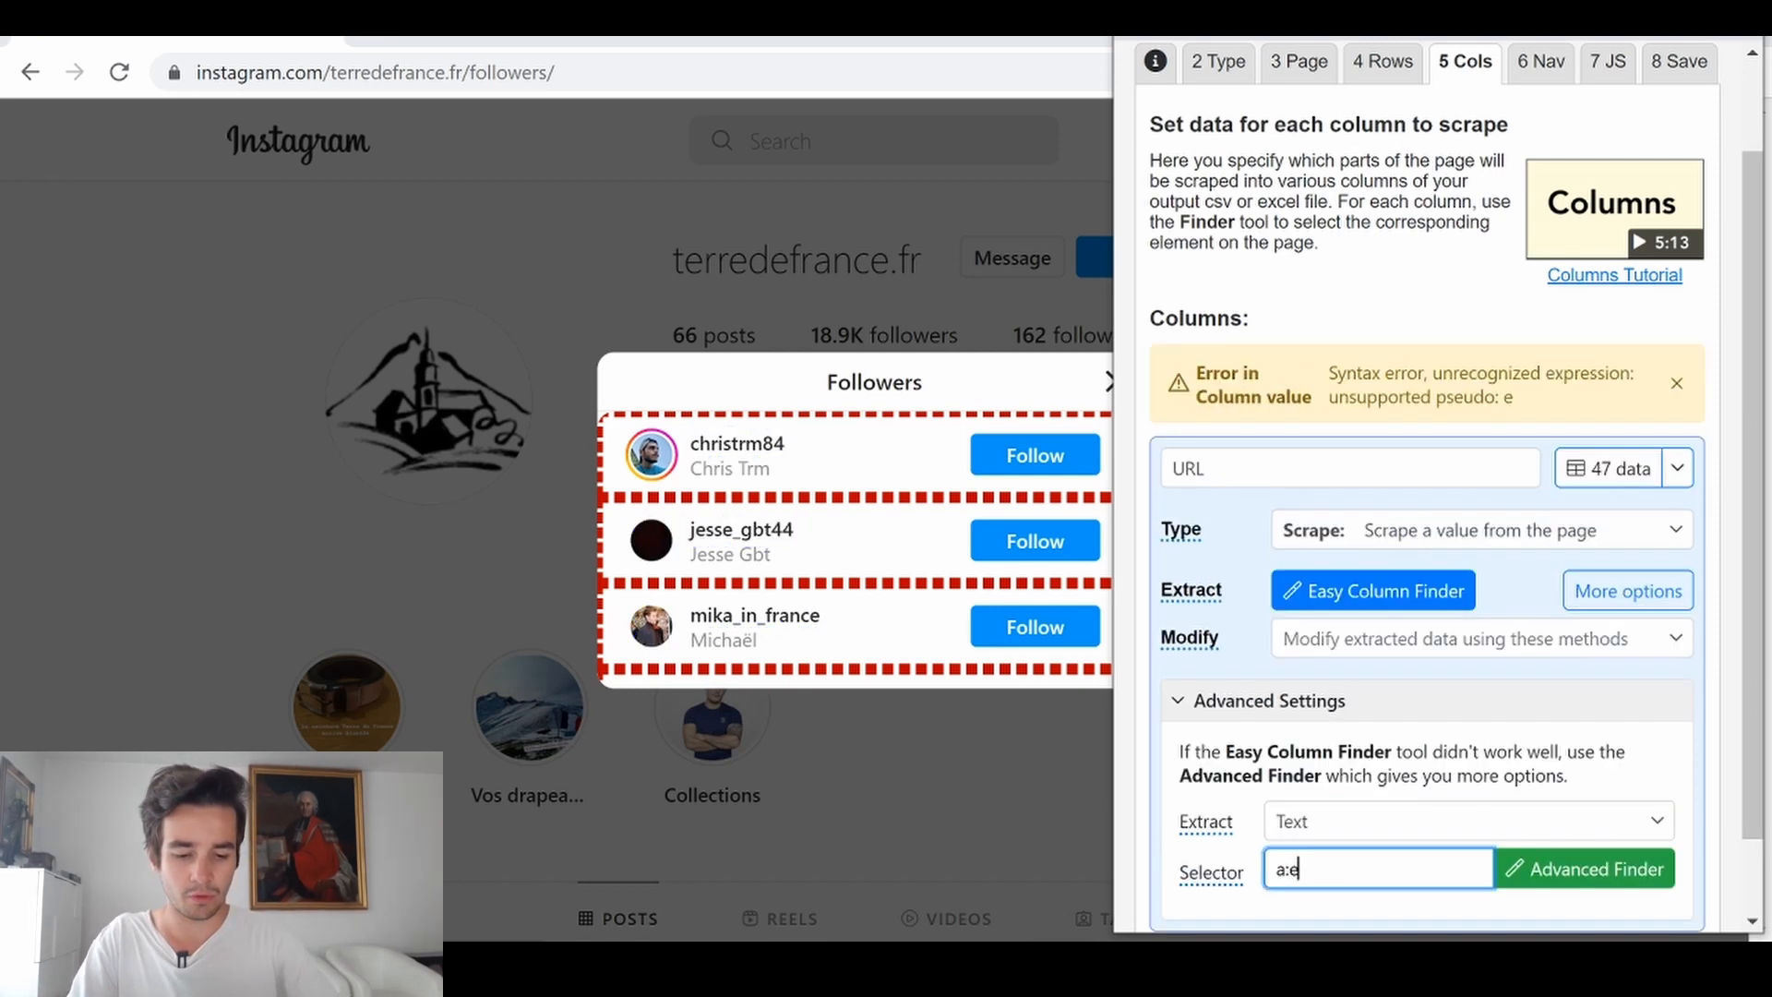
type("q(-")
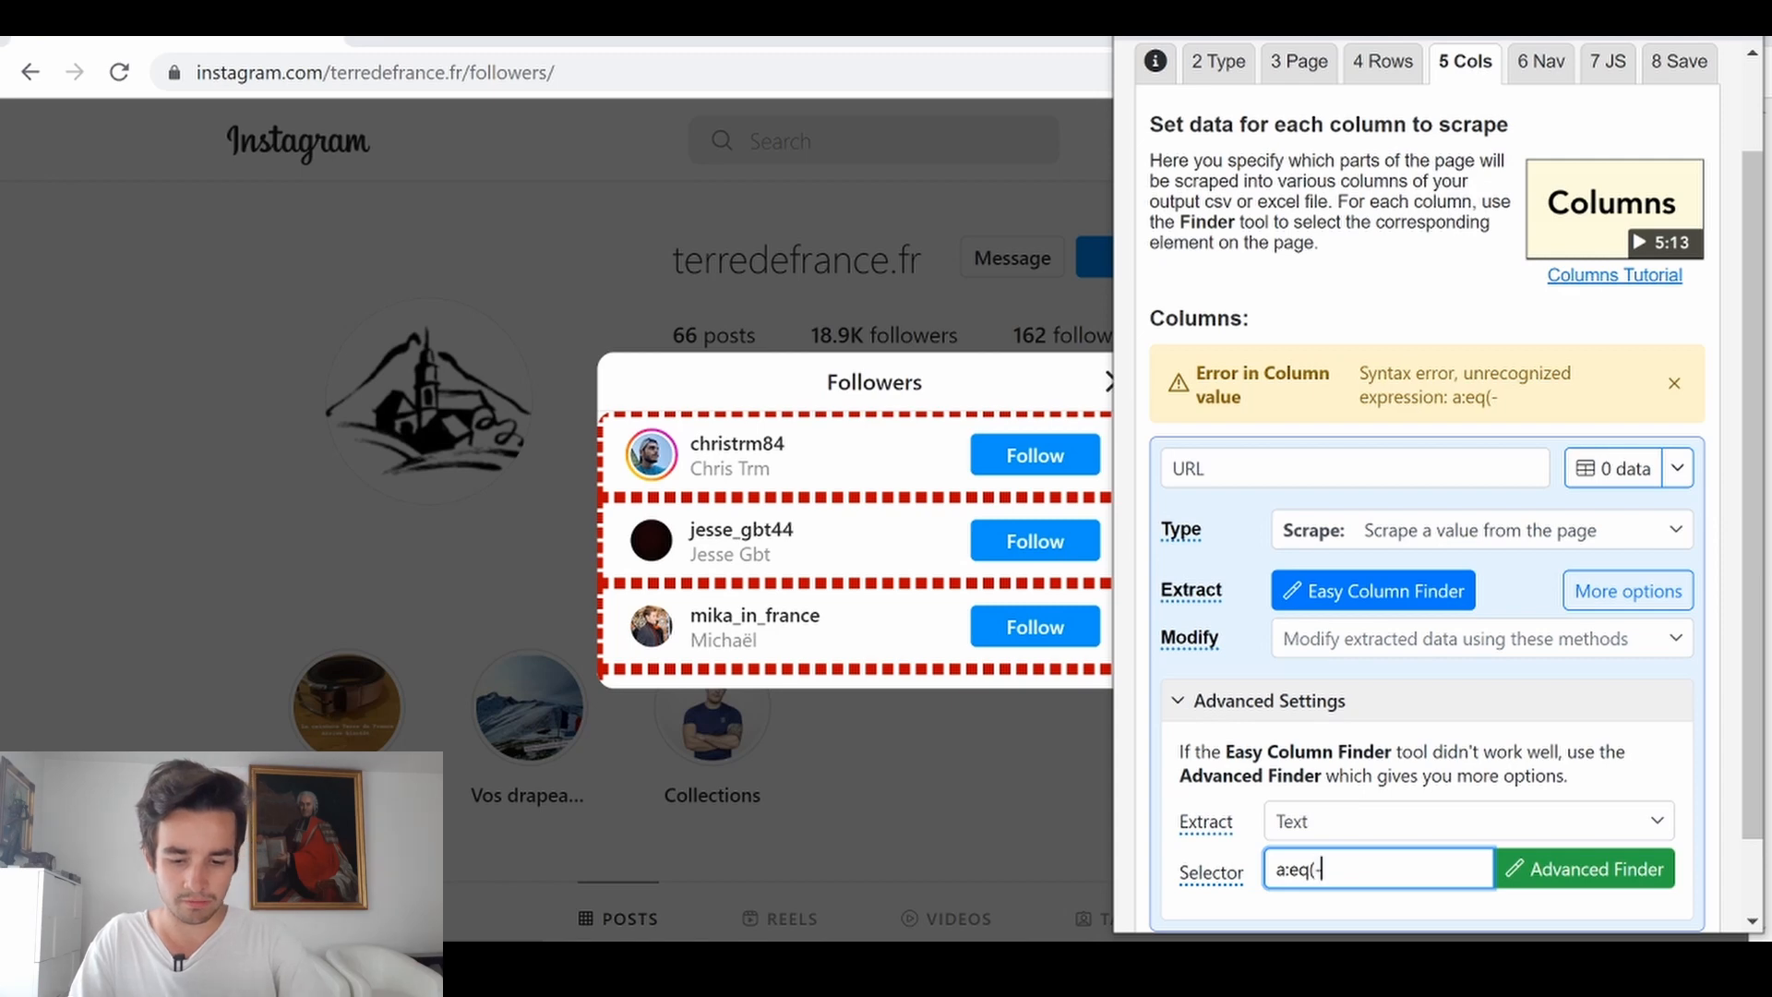
type("1)")
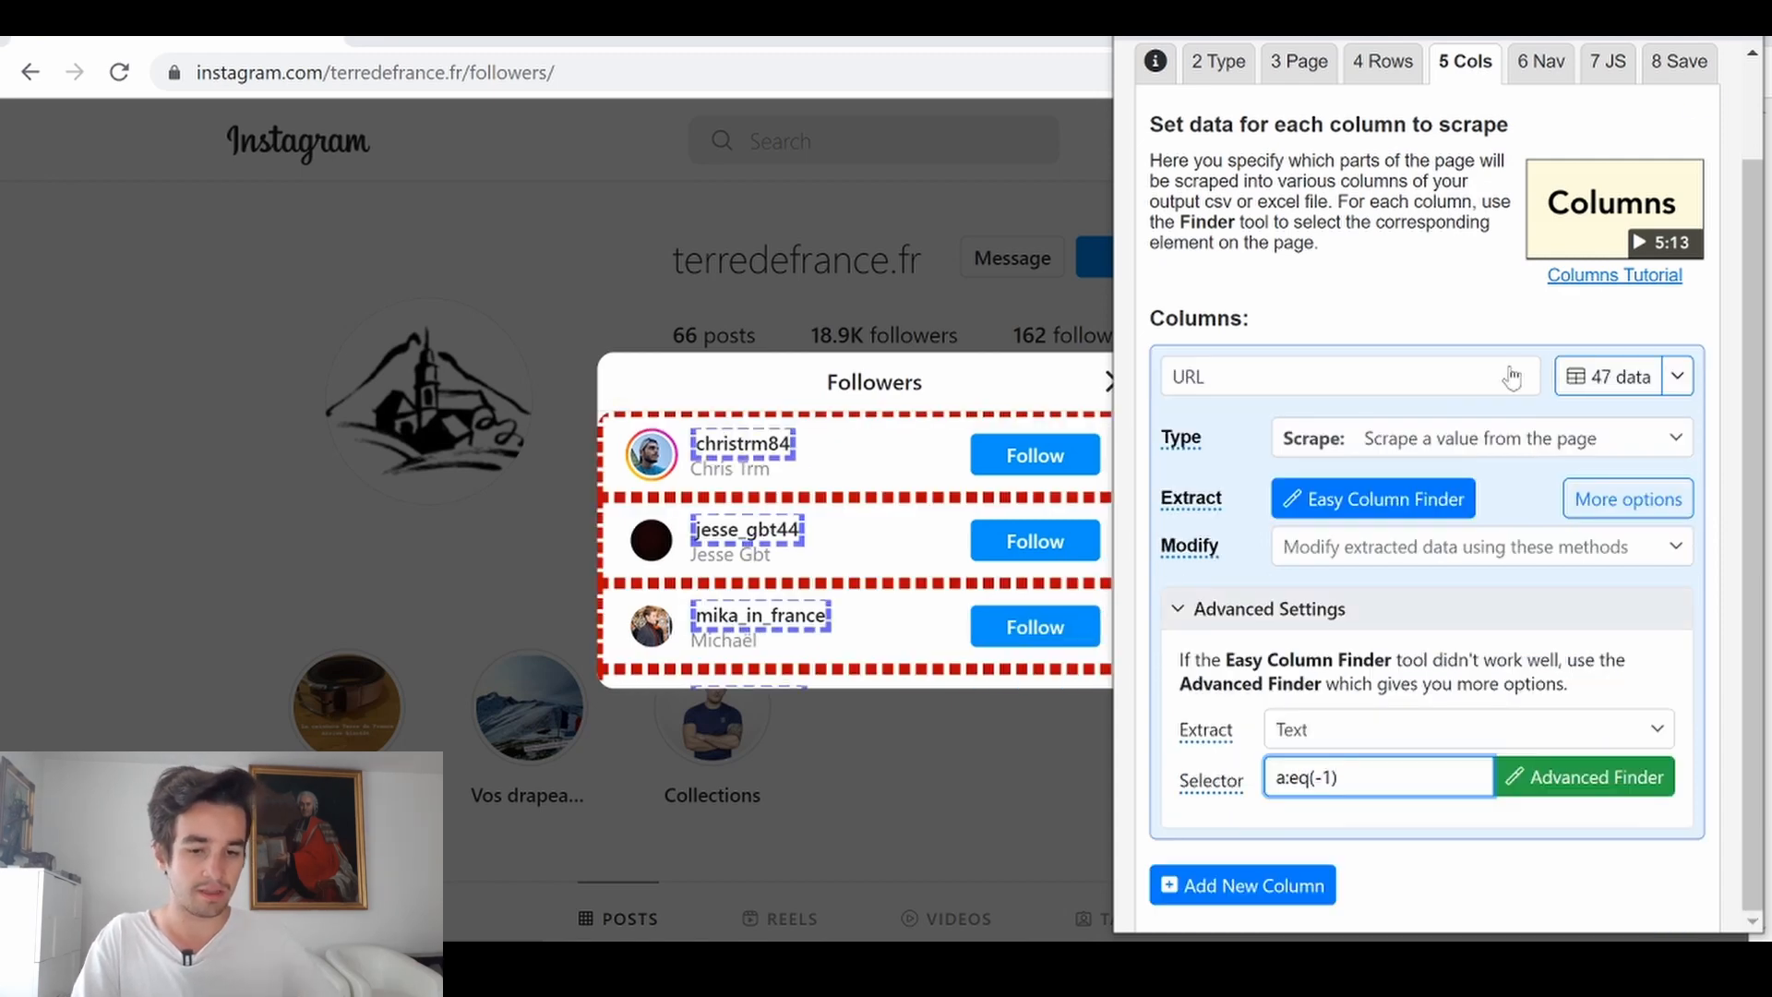
left_click(1631, 387)
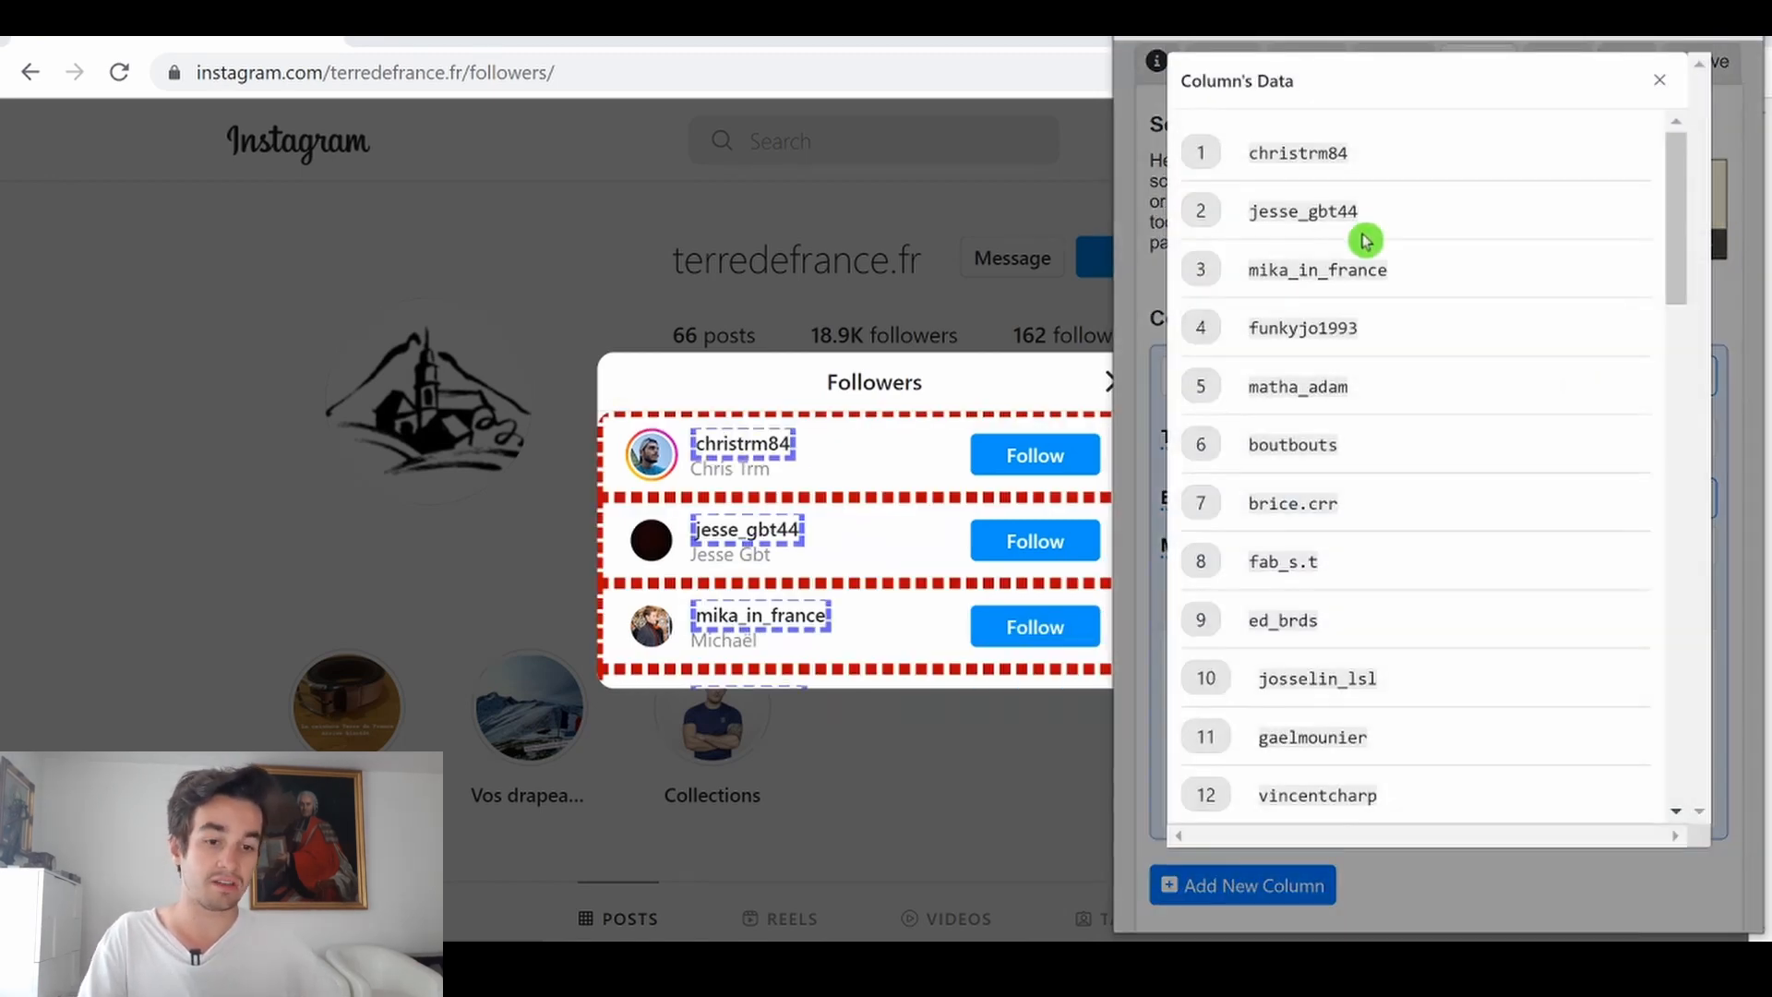
left_click(1660, 80)
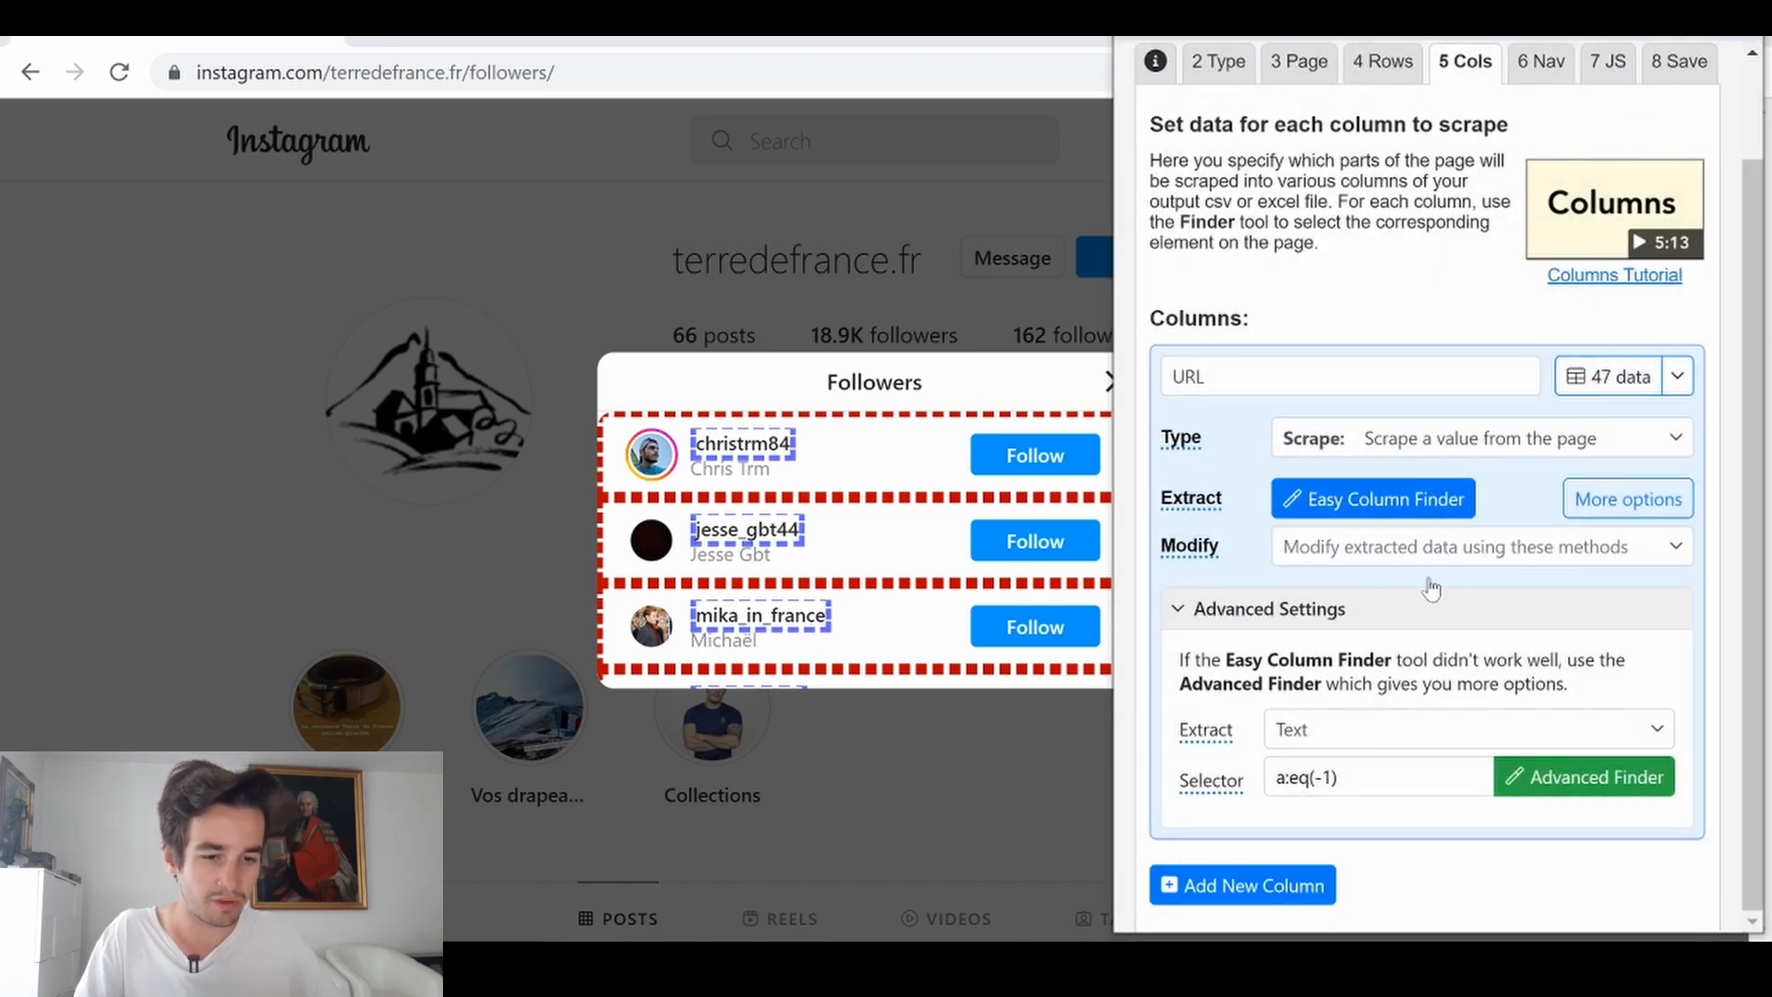
Step: Set the URL column to extract the URL and check the profile links in its data preview
left_click(1357, 728)
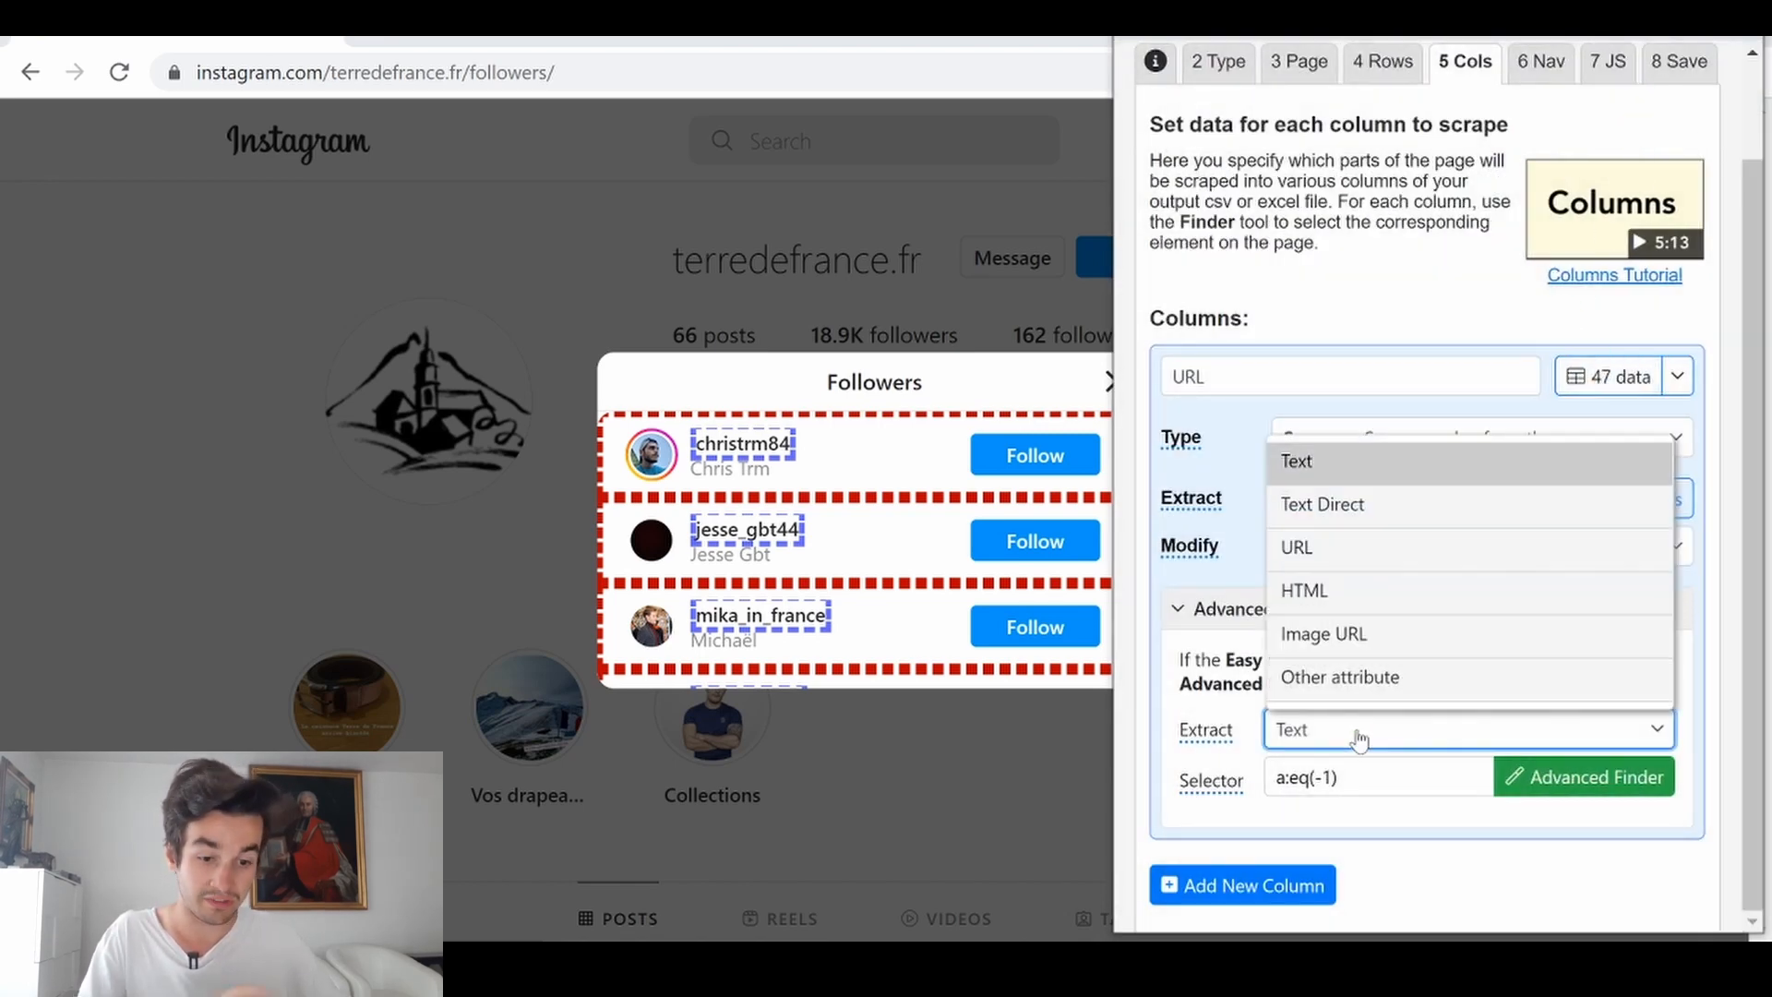
left_click(1329, 563)
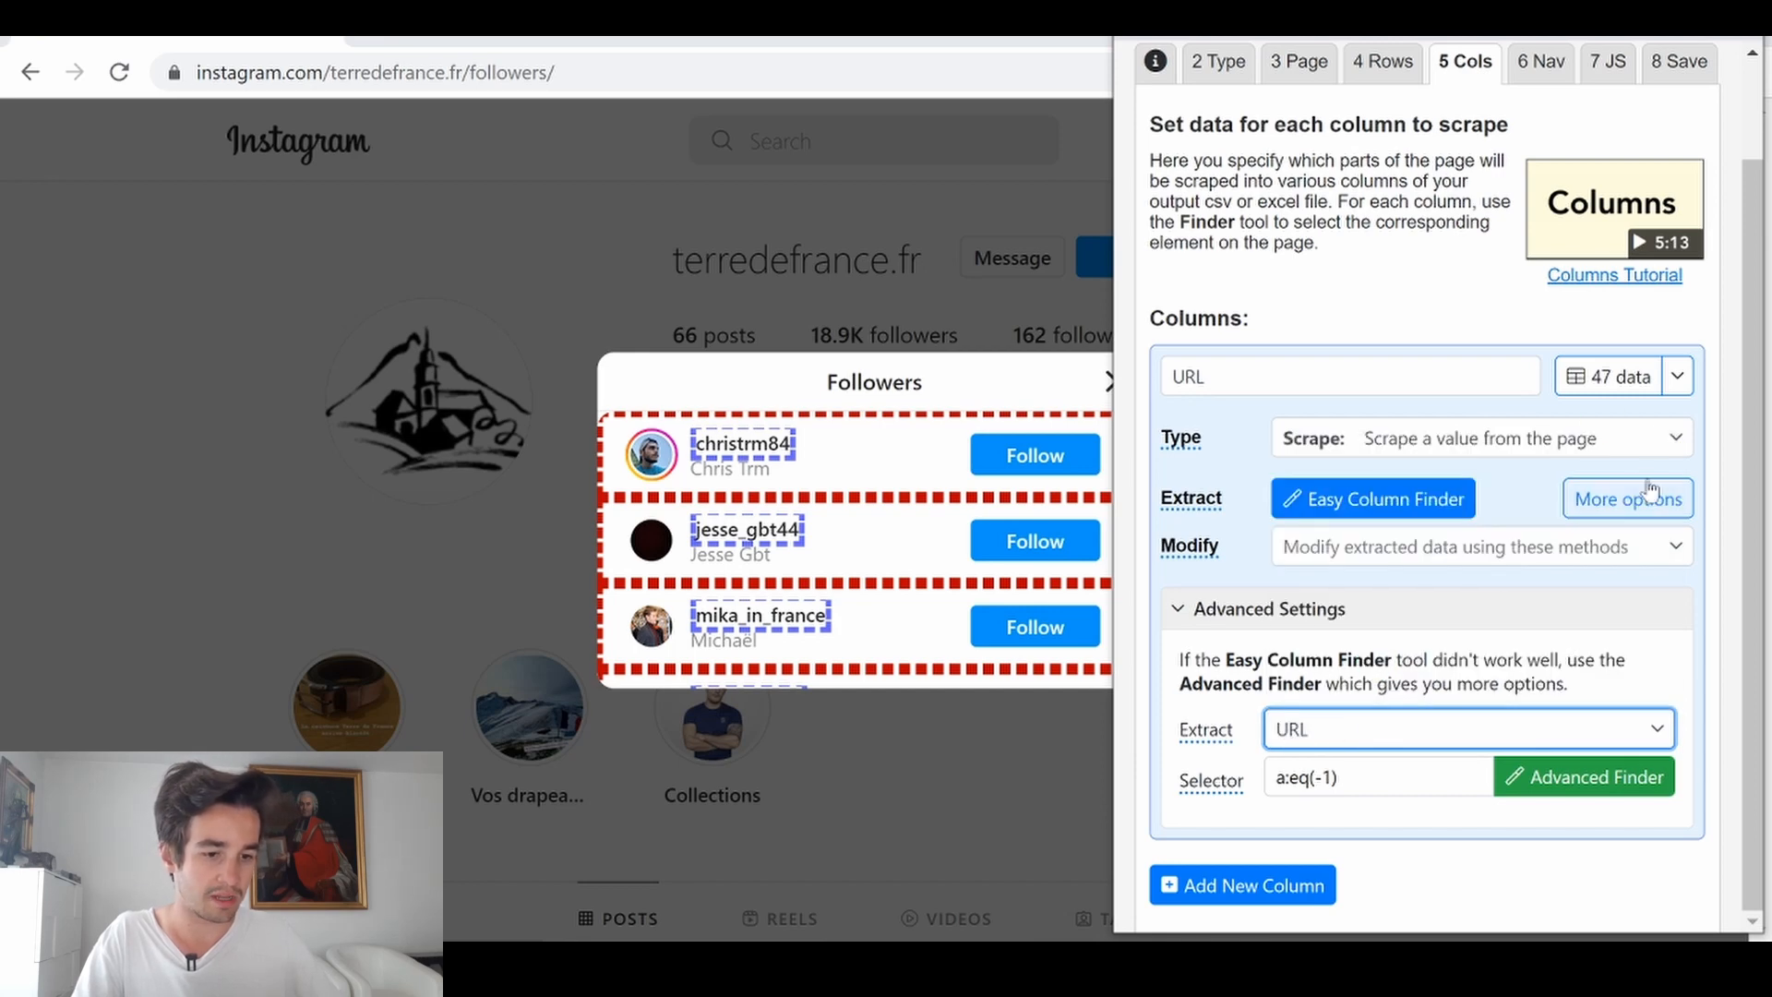
left_click(1611, 378)
scroll(1560, 345, "down", 1)
scroll(1551, 387, "down", 15)
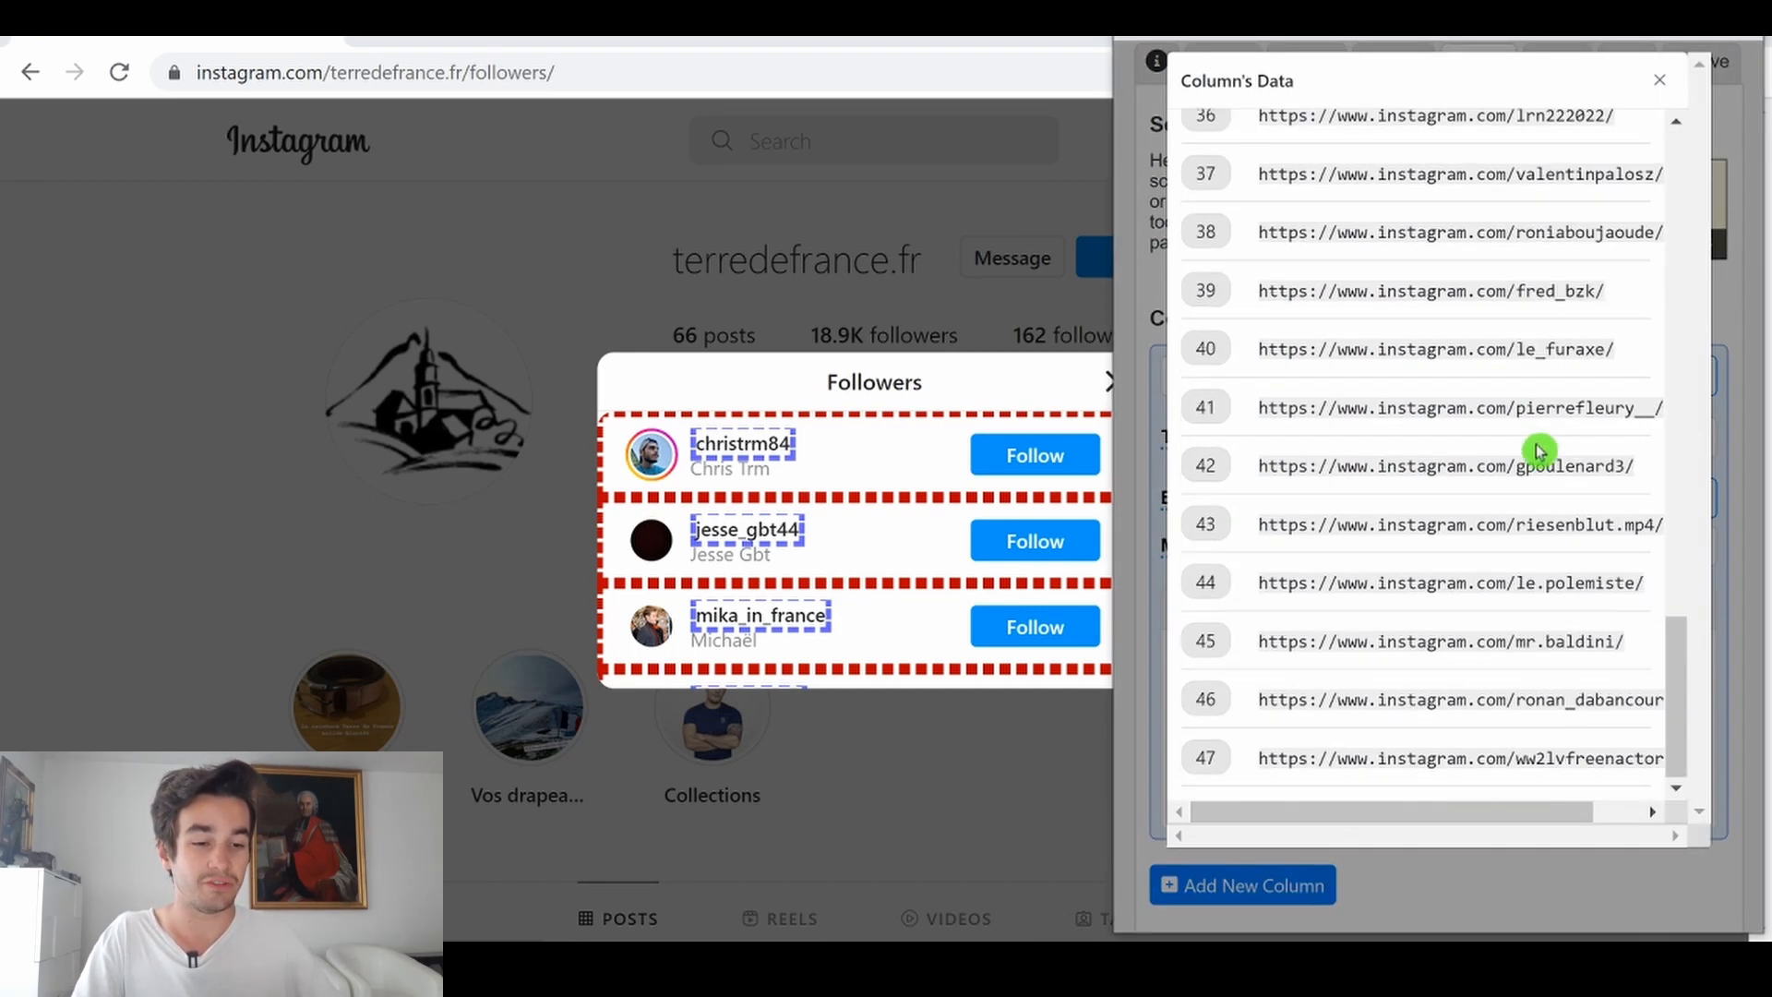
left_click_drag(1484, 798, 1598, 796)
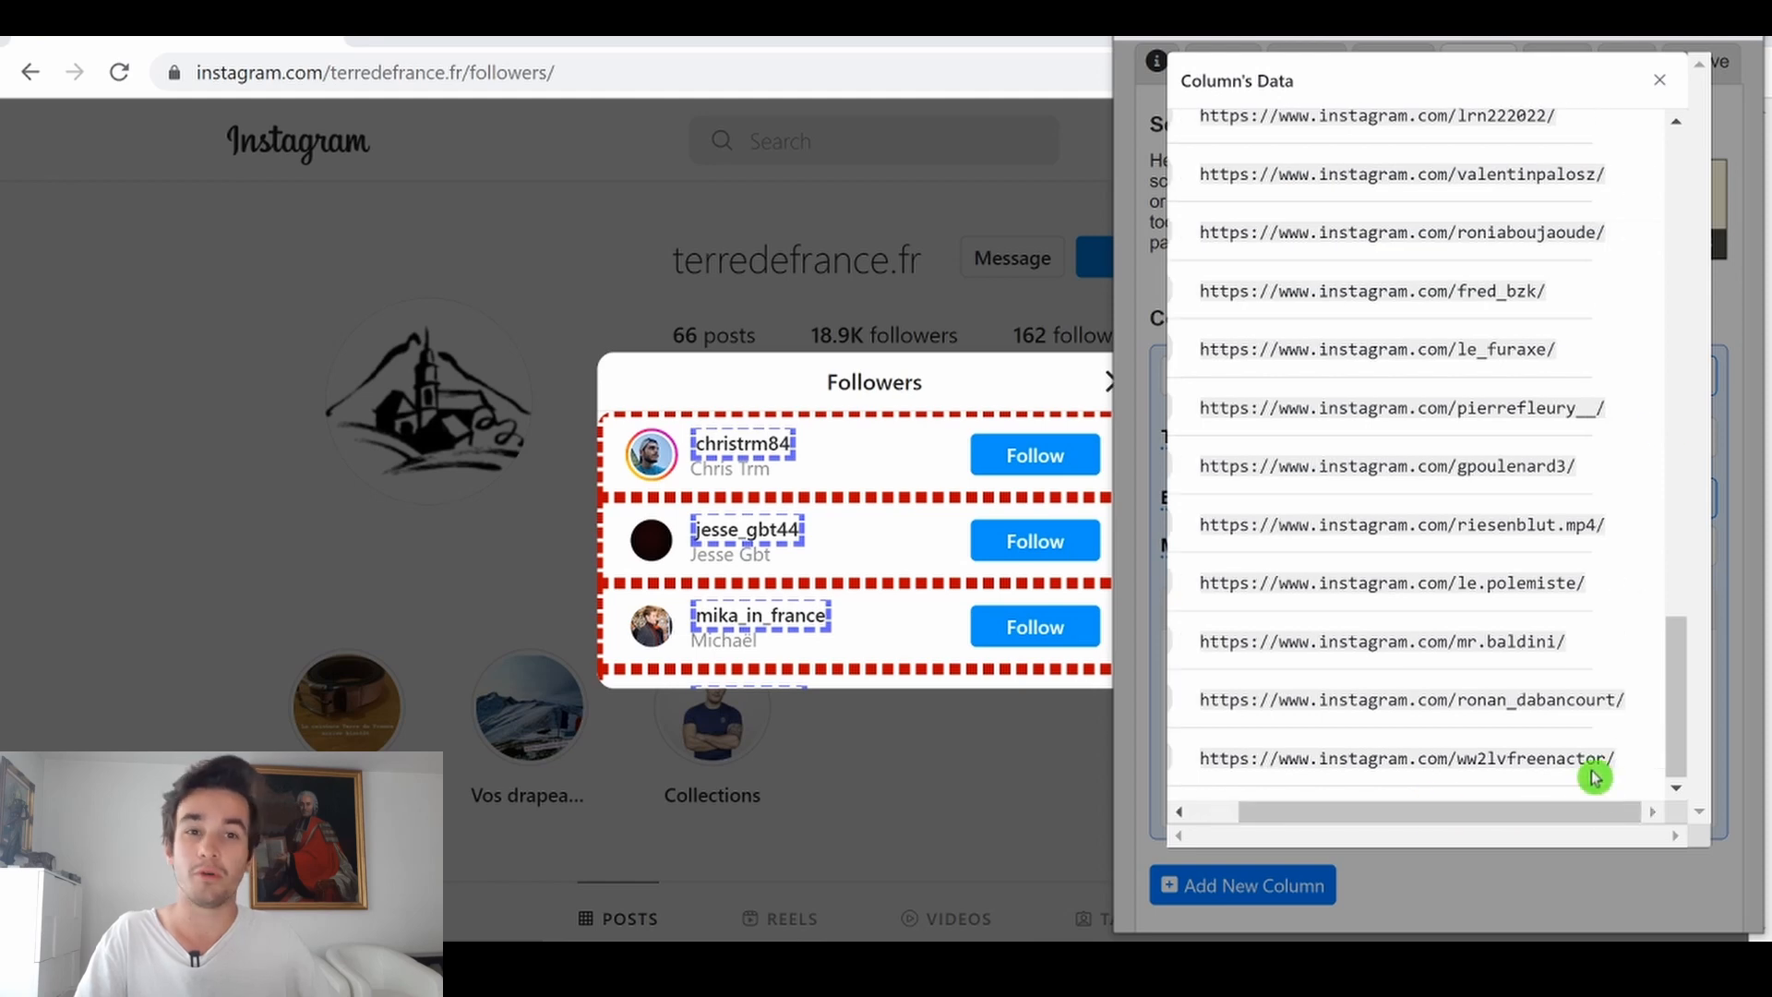
left_click(1660, 80)
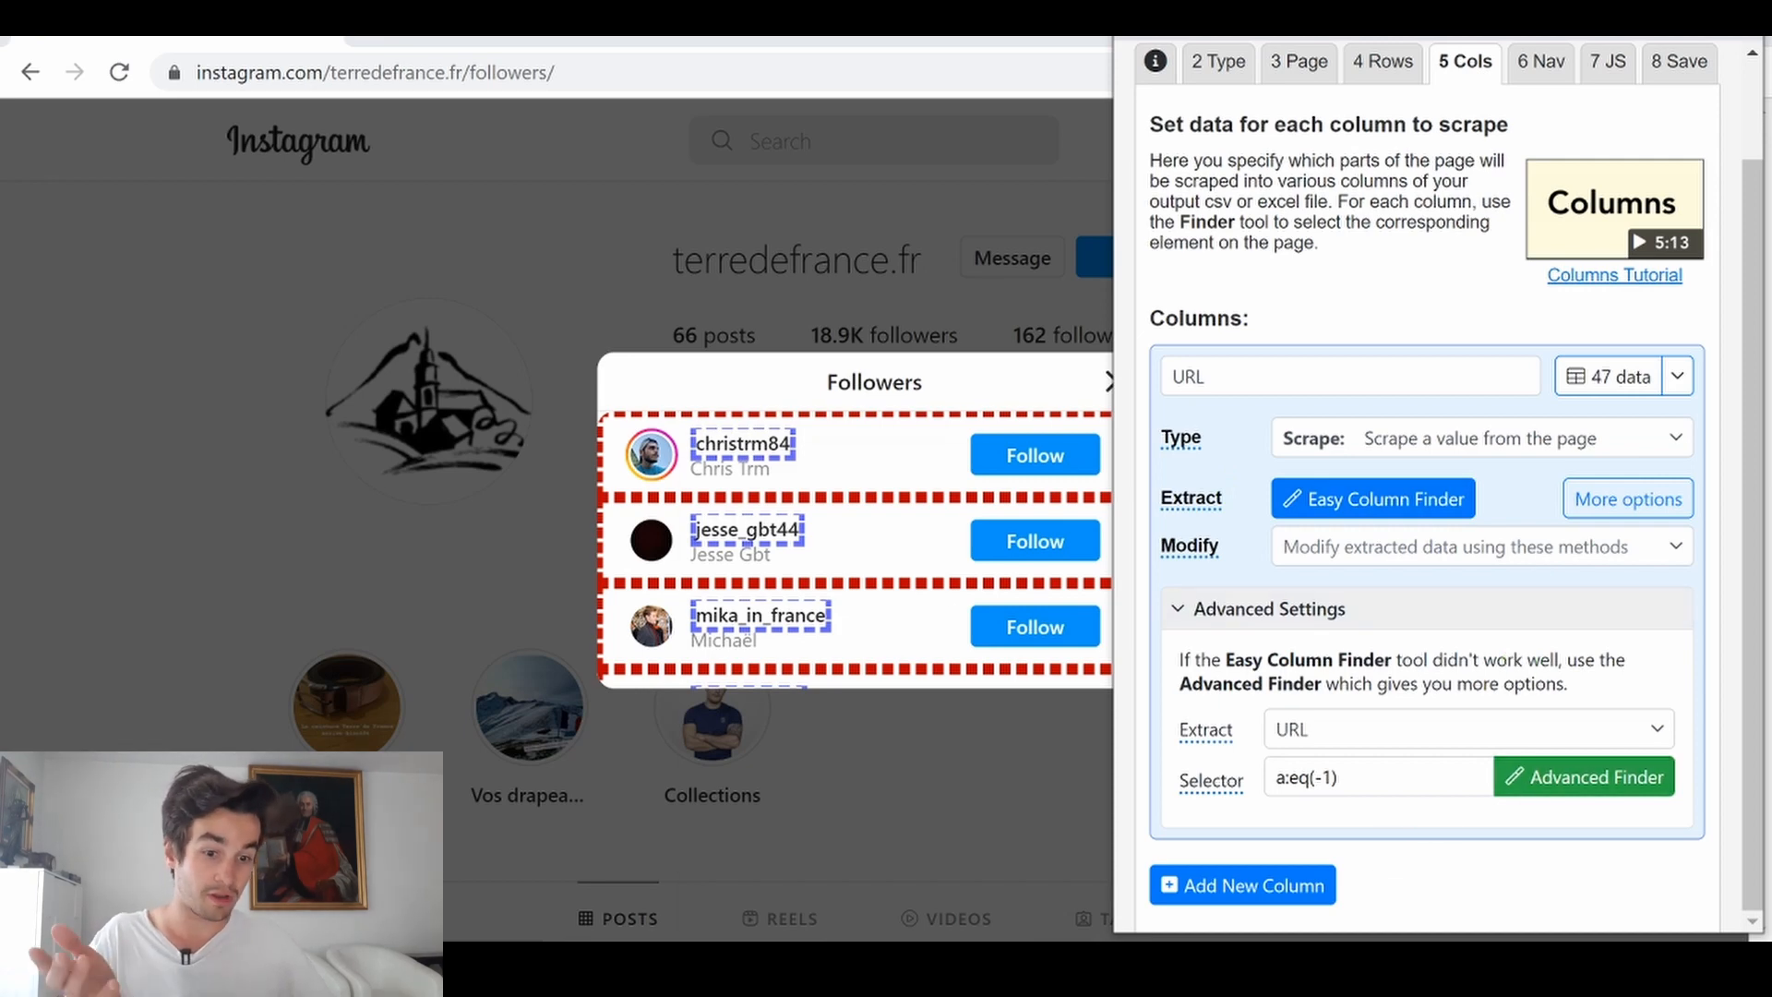
Step: Add a second data column to the recipe and name it Pseudo
left_click(1253, 886)
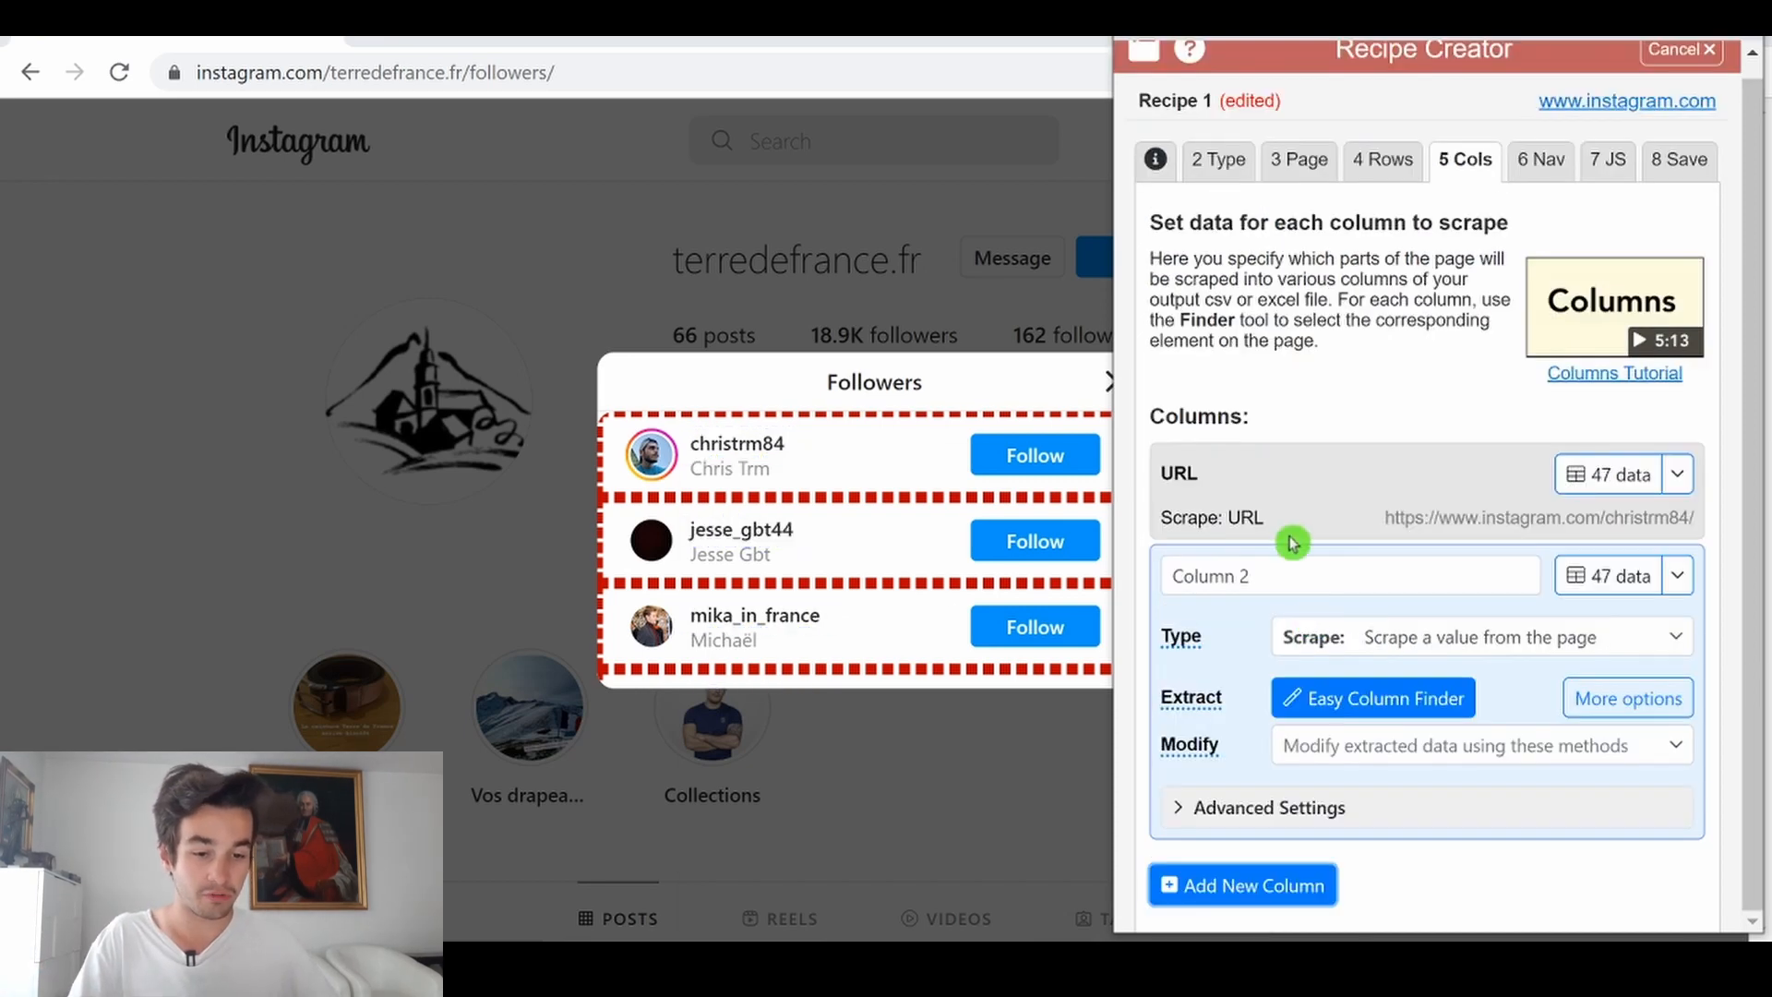
left_click(1272, 577)
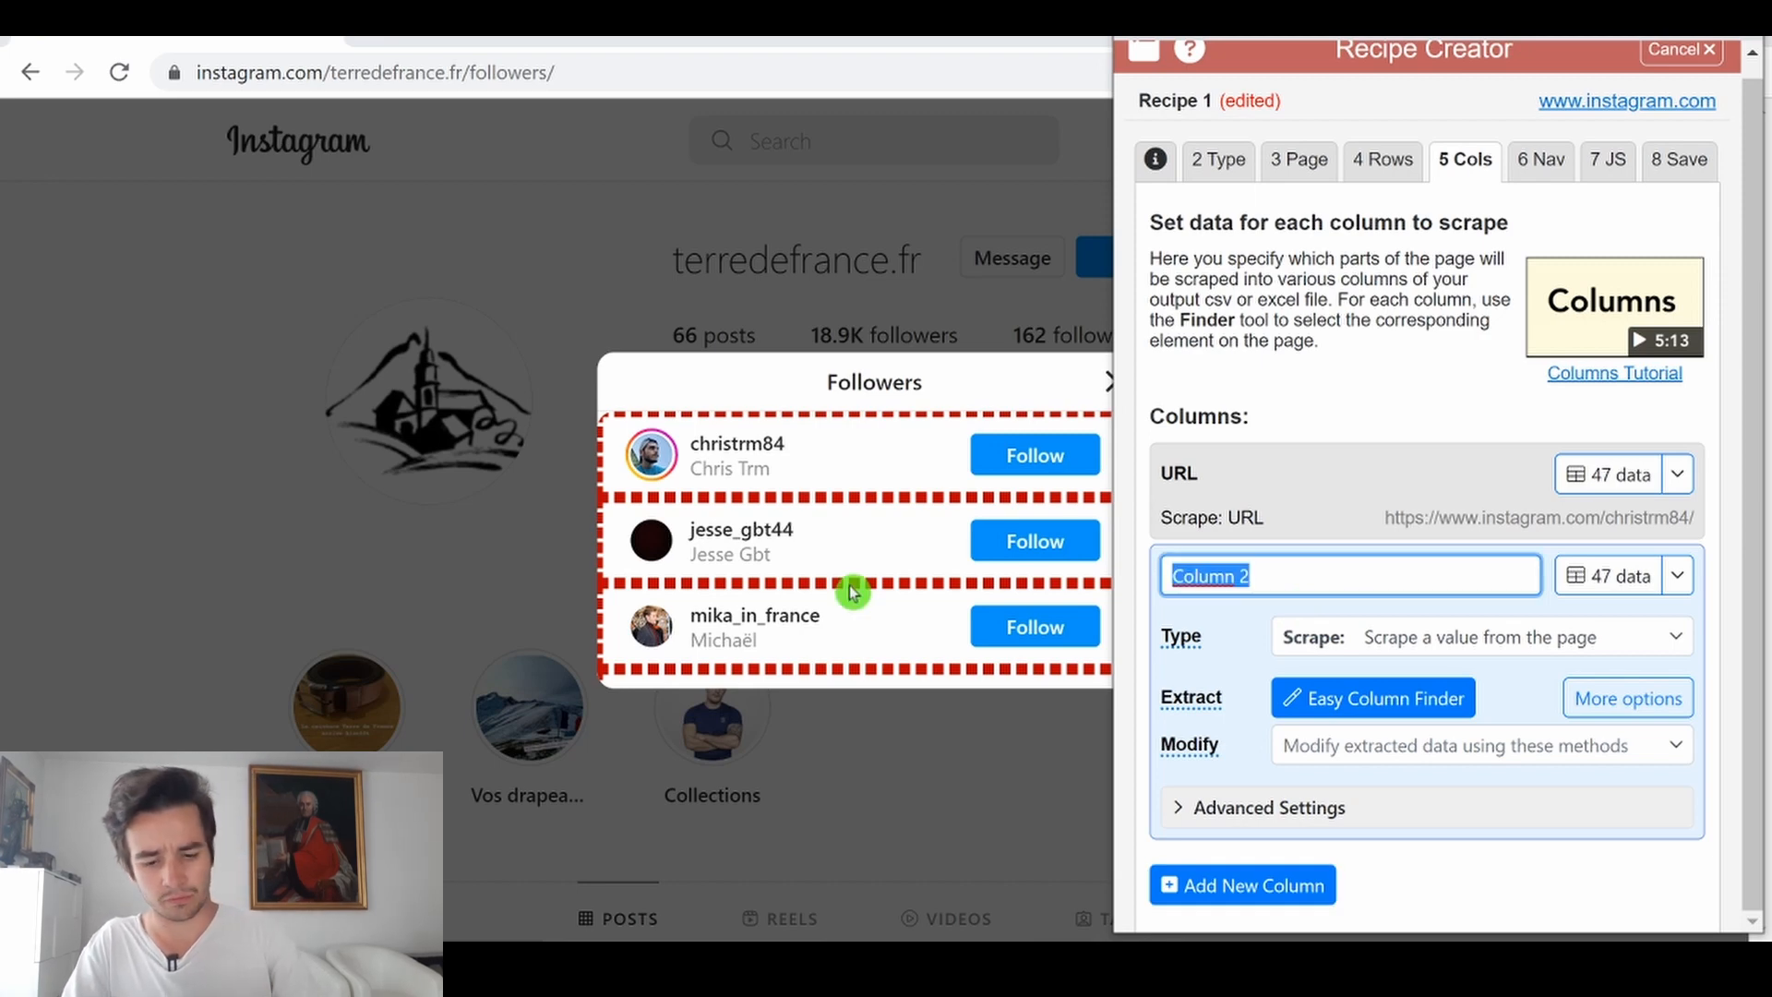
type("Pseudo")
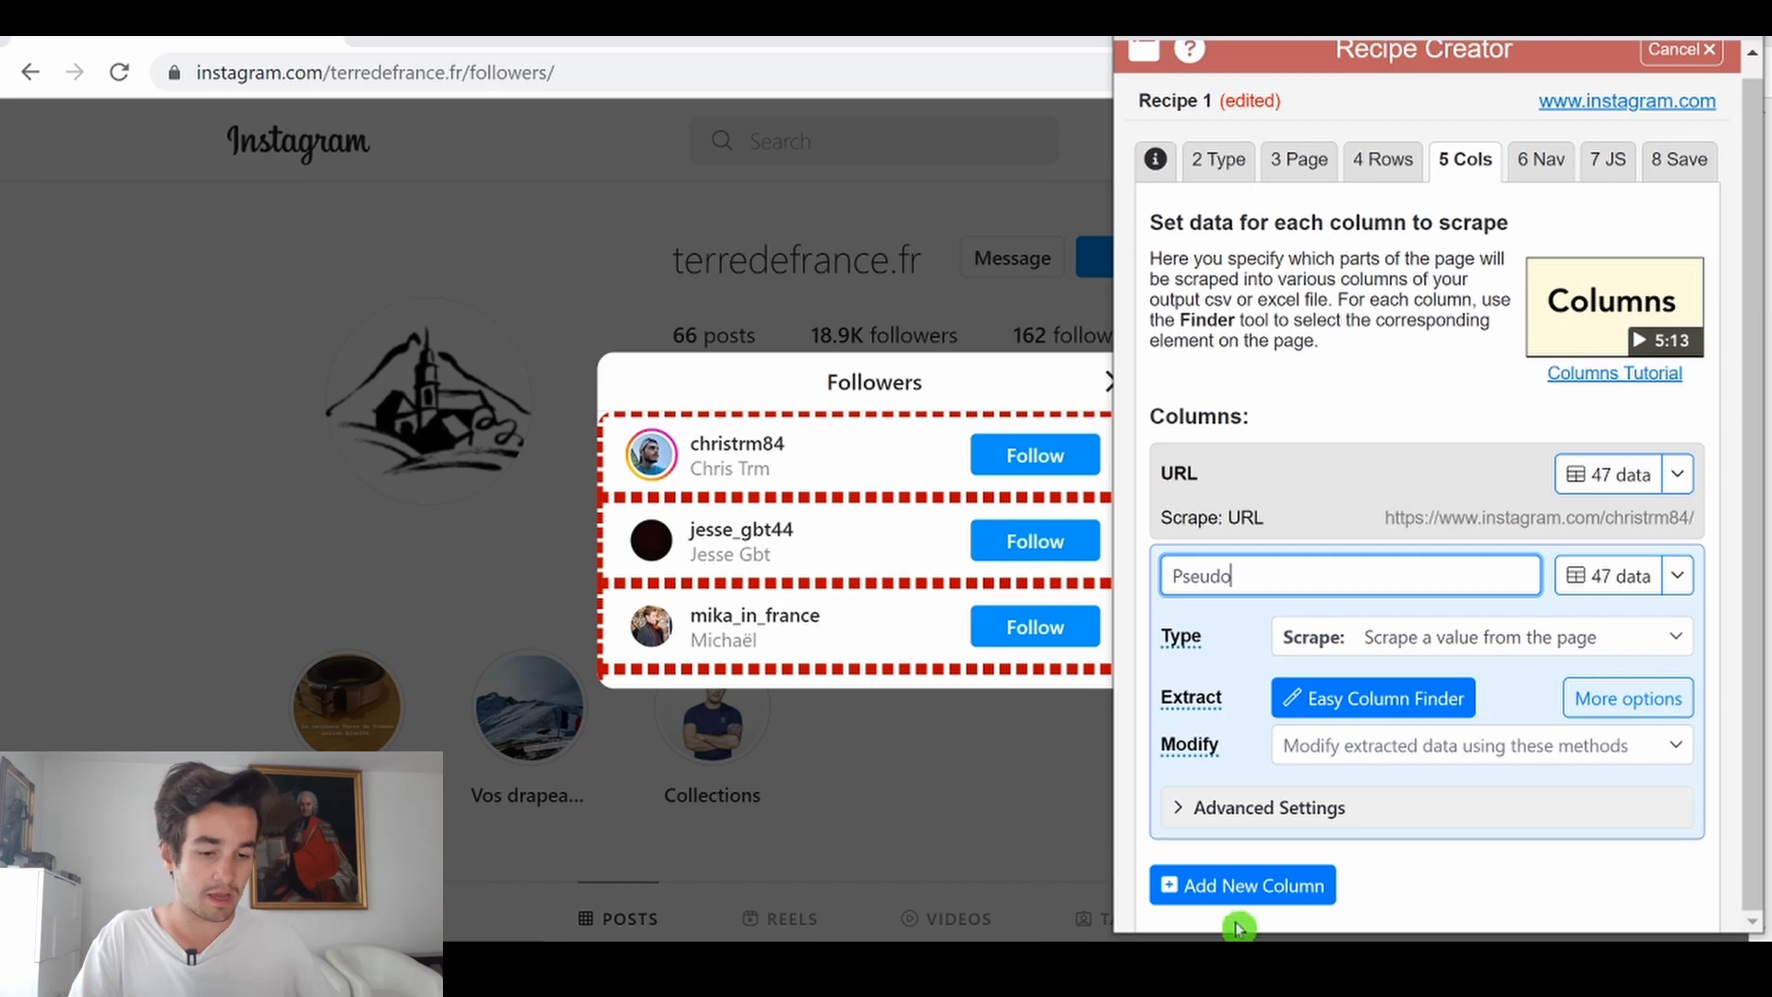
Step: Set the Pseudo column's selector to span[class="_aacl _aaco _aacw _aacx _aad7 _aade"], taken from the selector notes in Word
left_click(1266, 808)
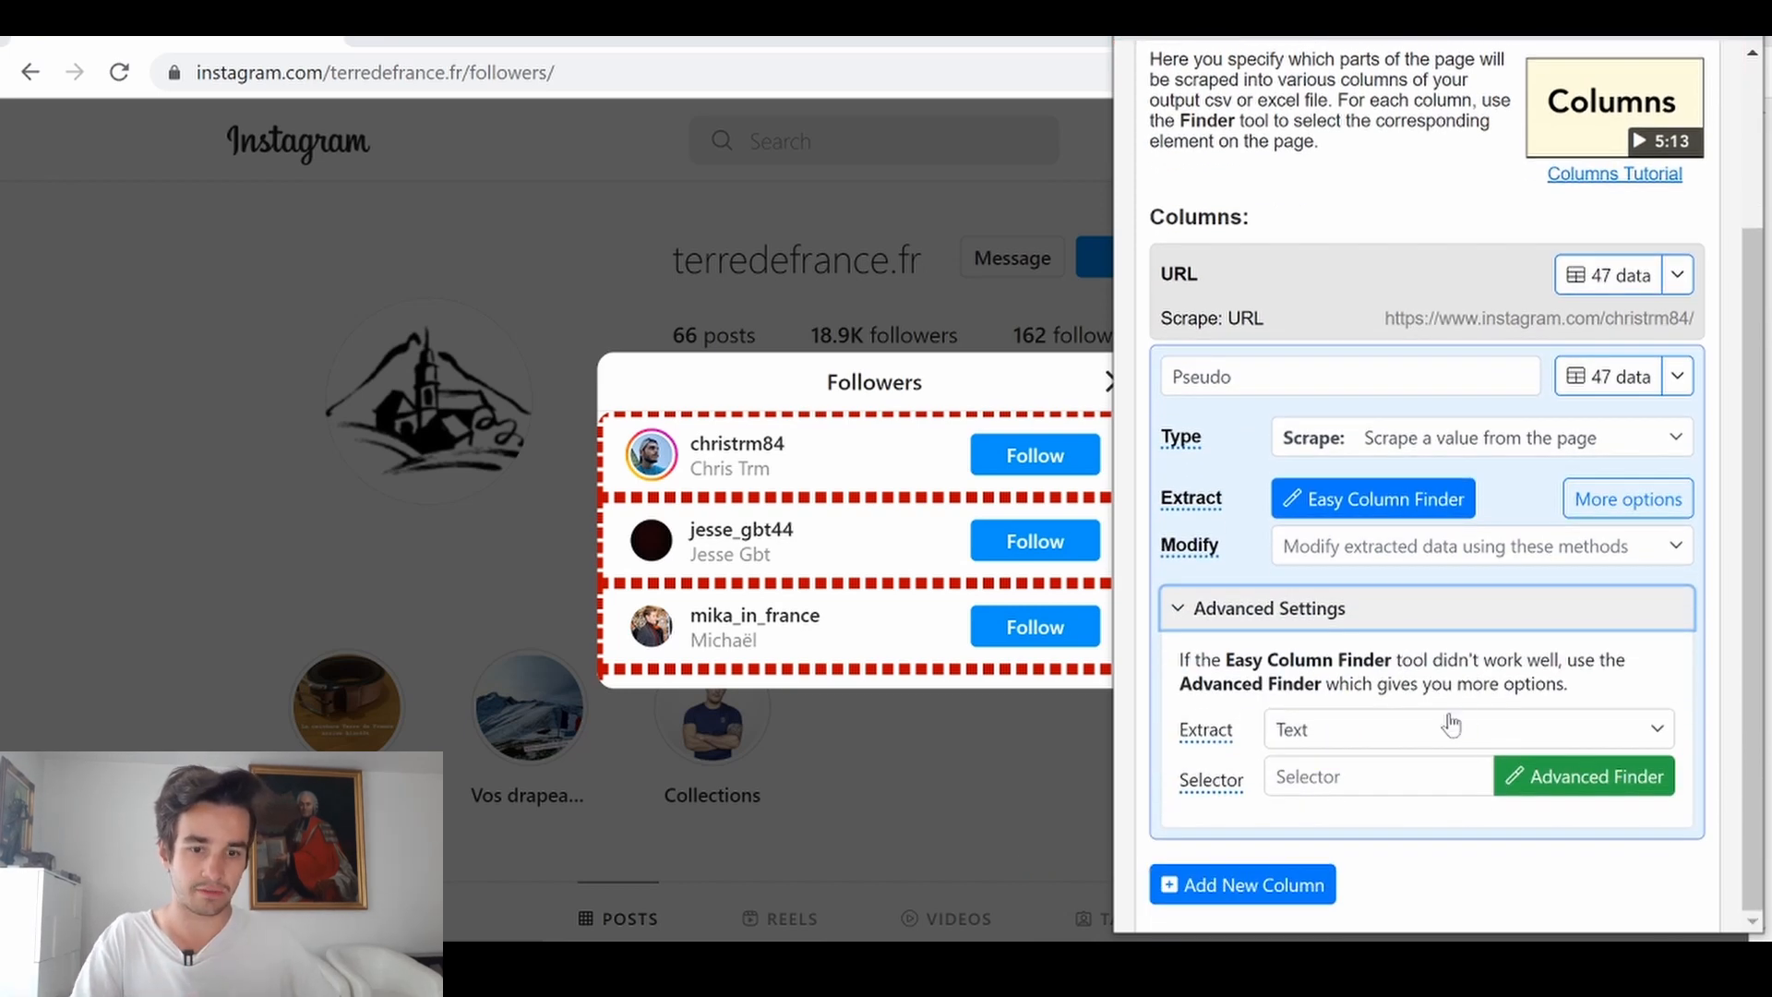
left_click(959, 958)
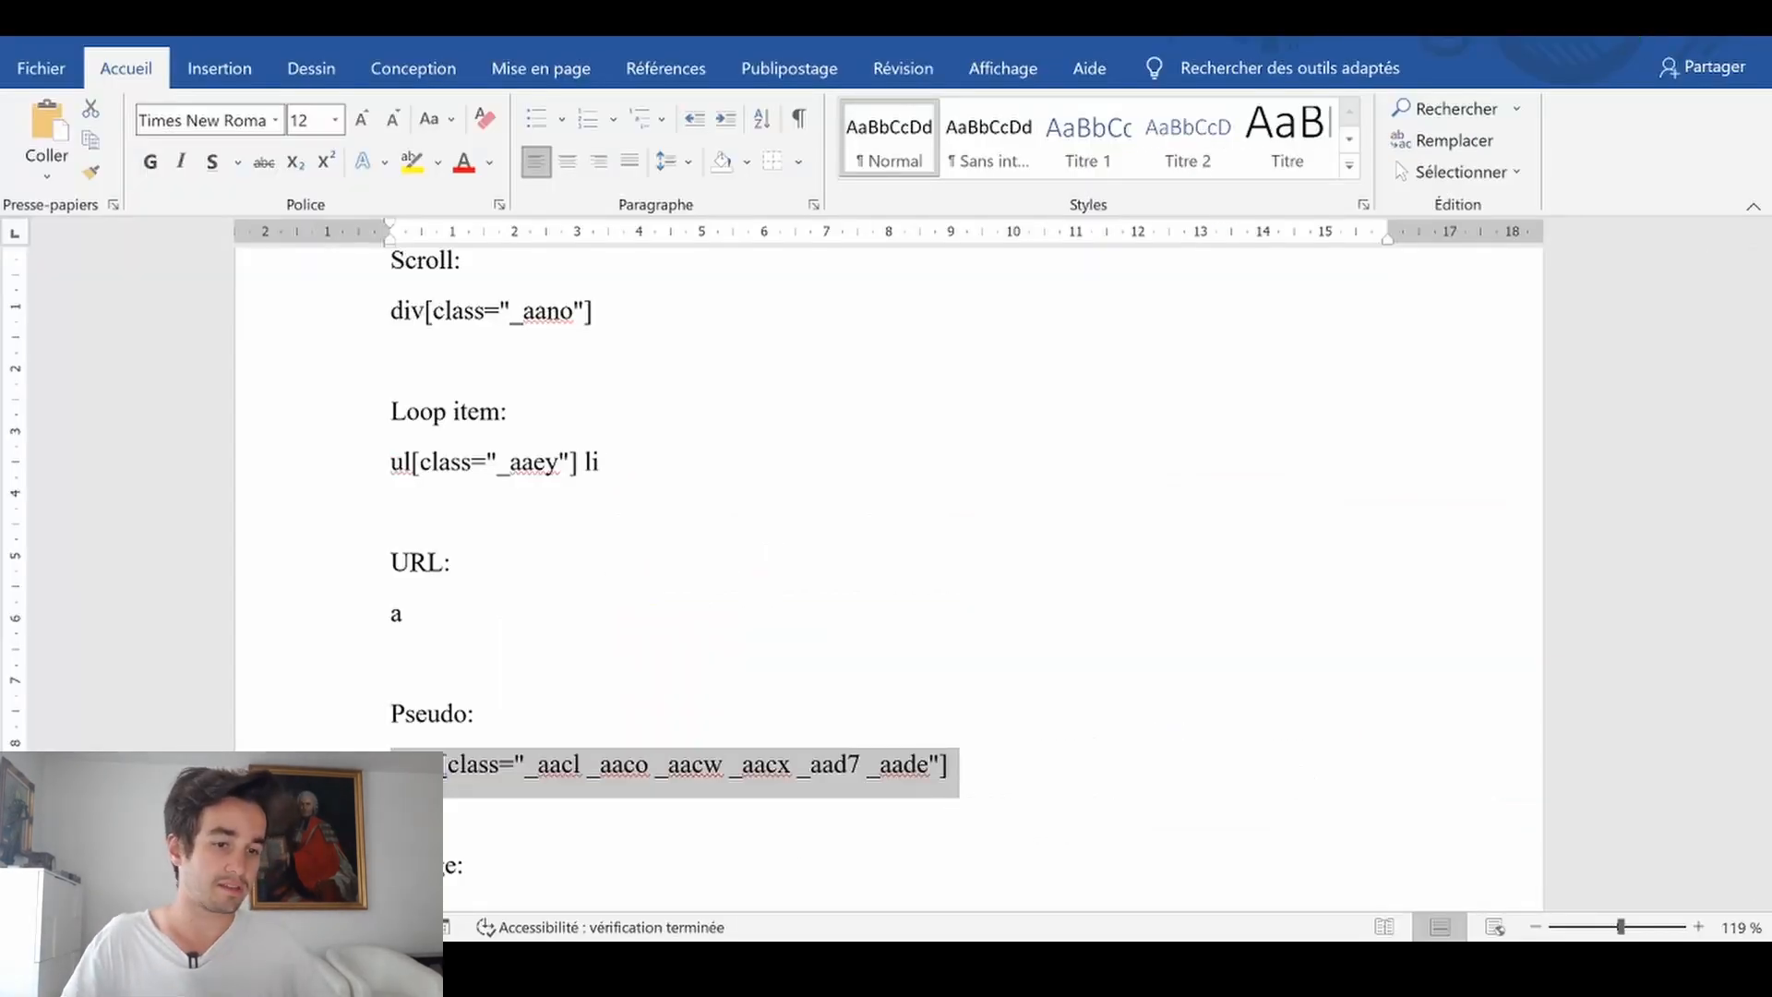
left_click(959, 960)
left_click(1380, 777)
type("span[class=\"_aacl _aaco _aacw _aacx _aad7 _aade\"]")
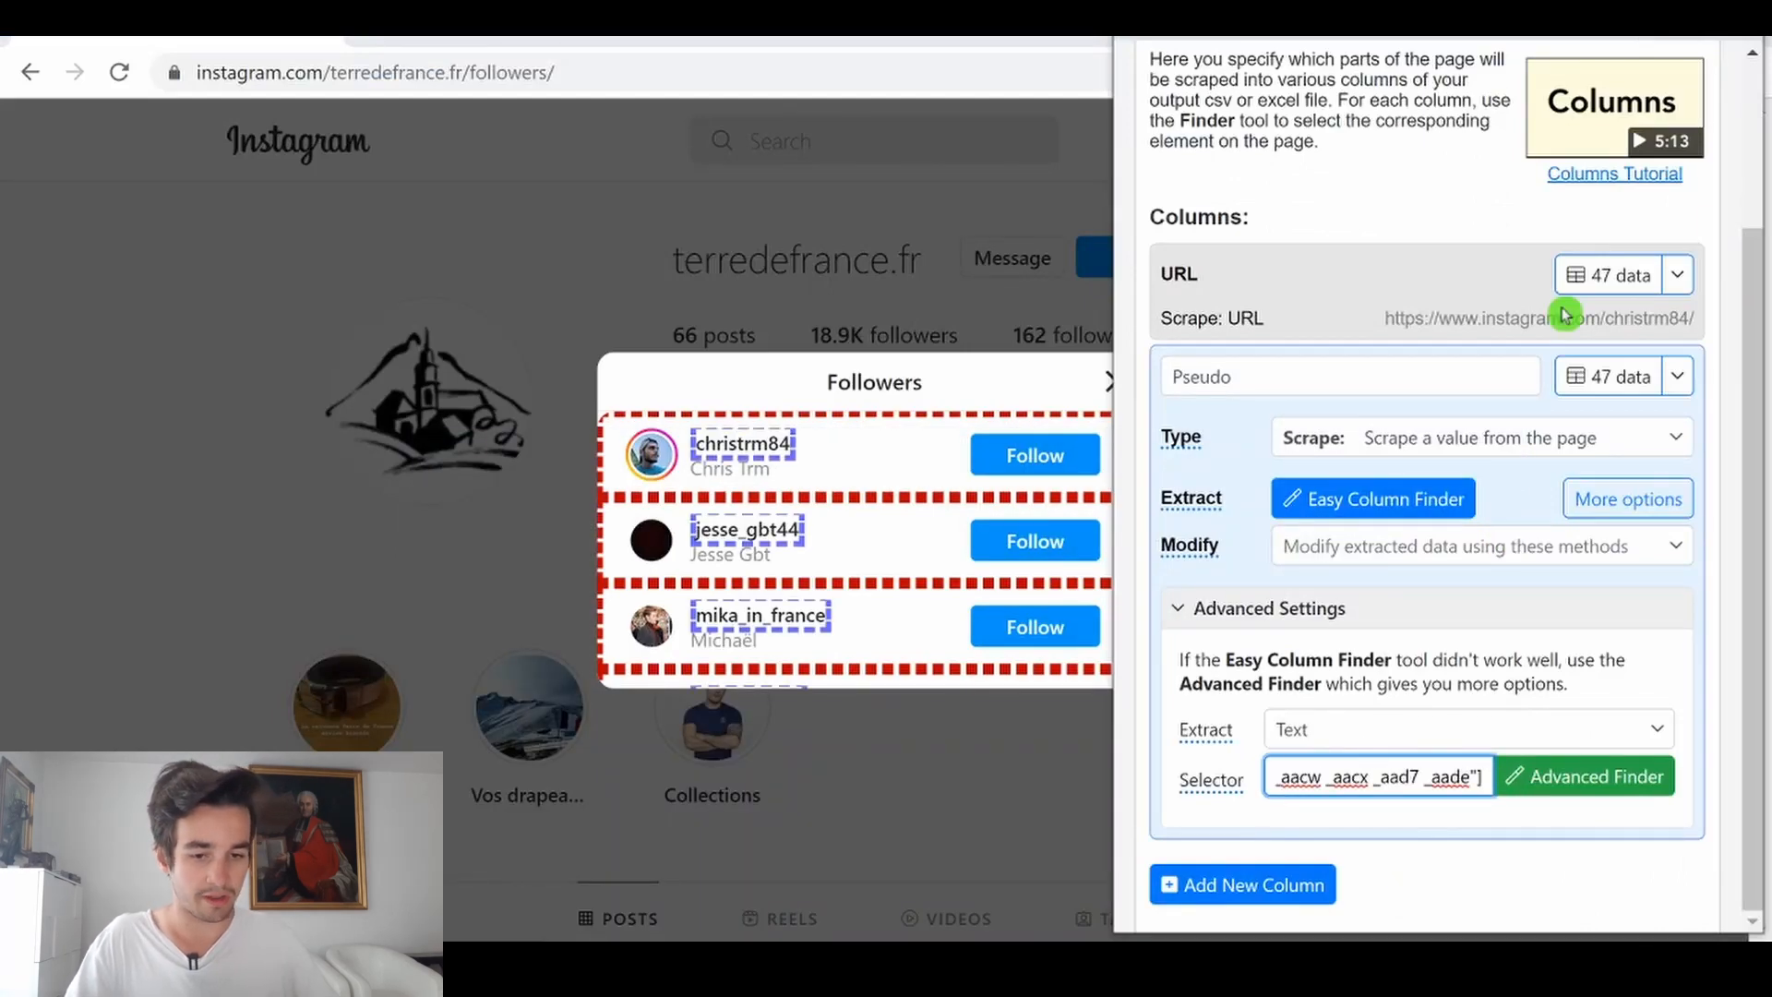
Step: Check the extracted usernames in the Pseudo column's data preview down to the end of the list
left_click(1610, 377)
scroll(1449, 446, "down", 10)
scroll(1449, 447, "down", 10)
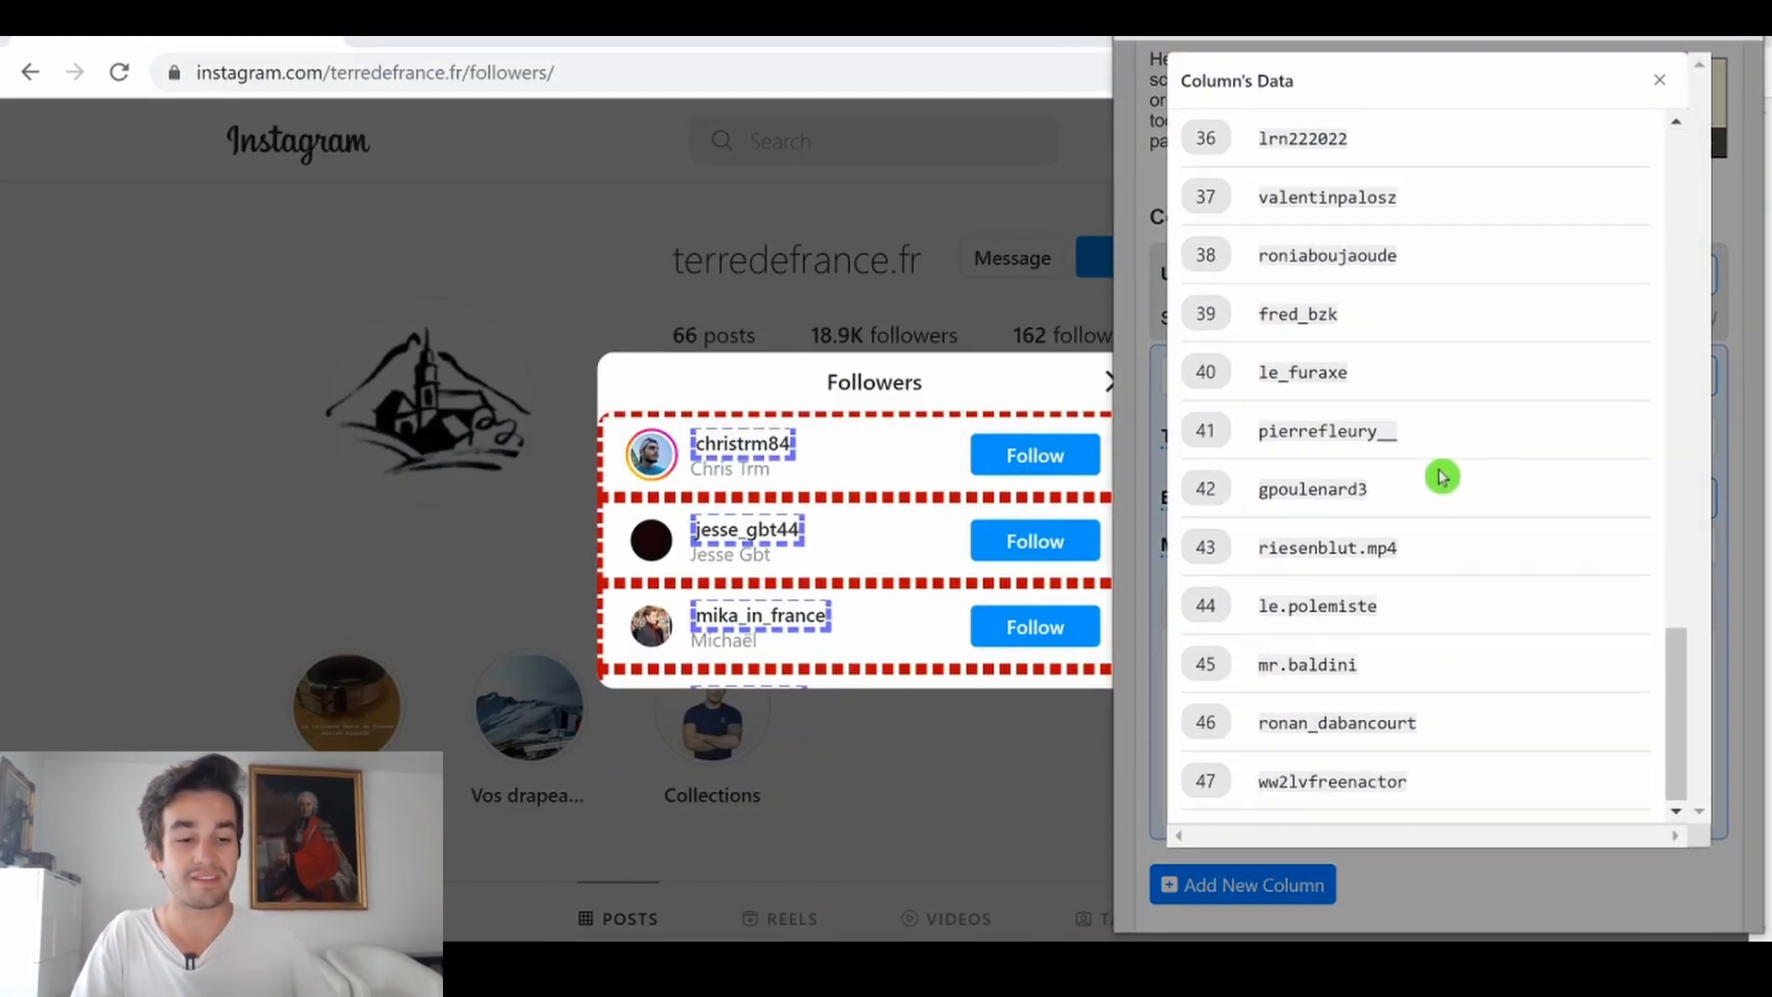
left_click(1660, 80)
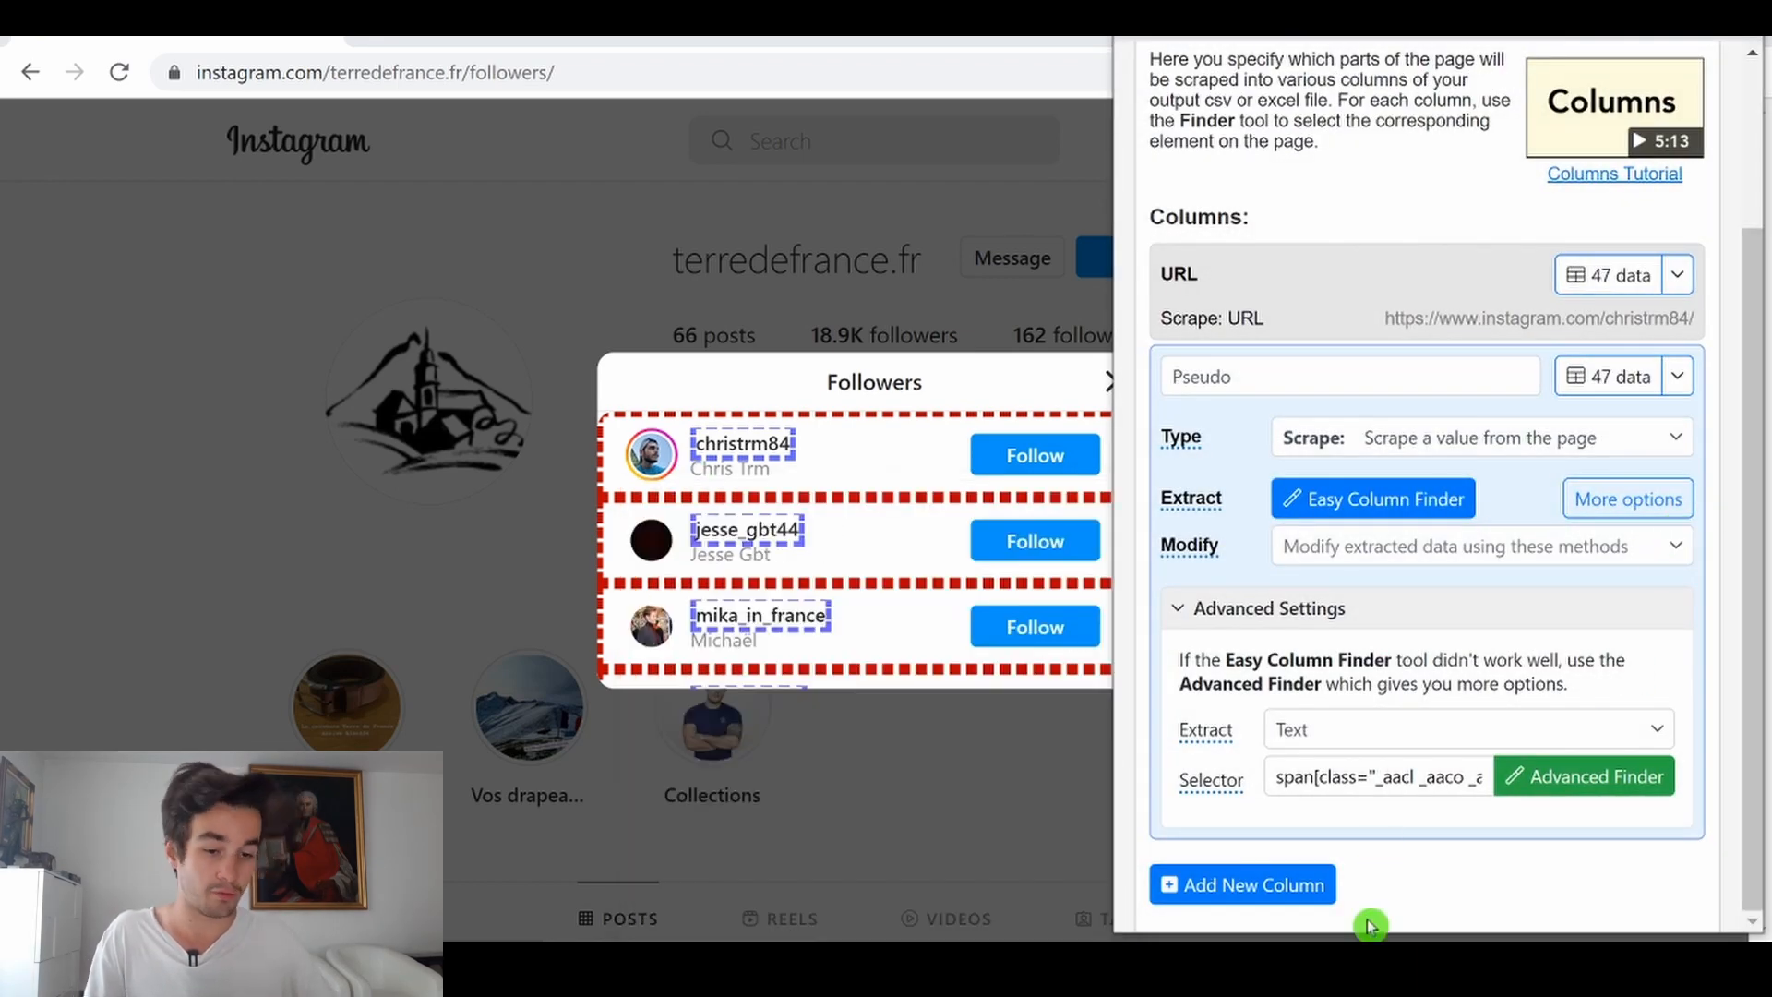
Step: Add a third data column named Image and set it to extract the Image URL
left_click(1274, 883)
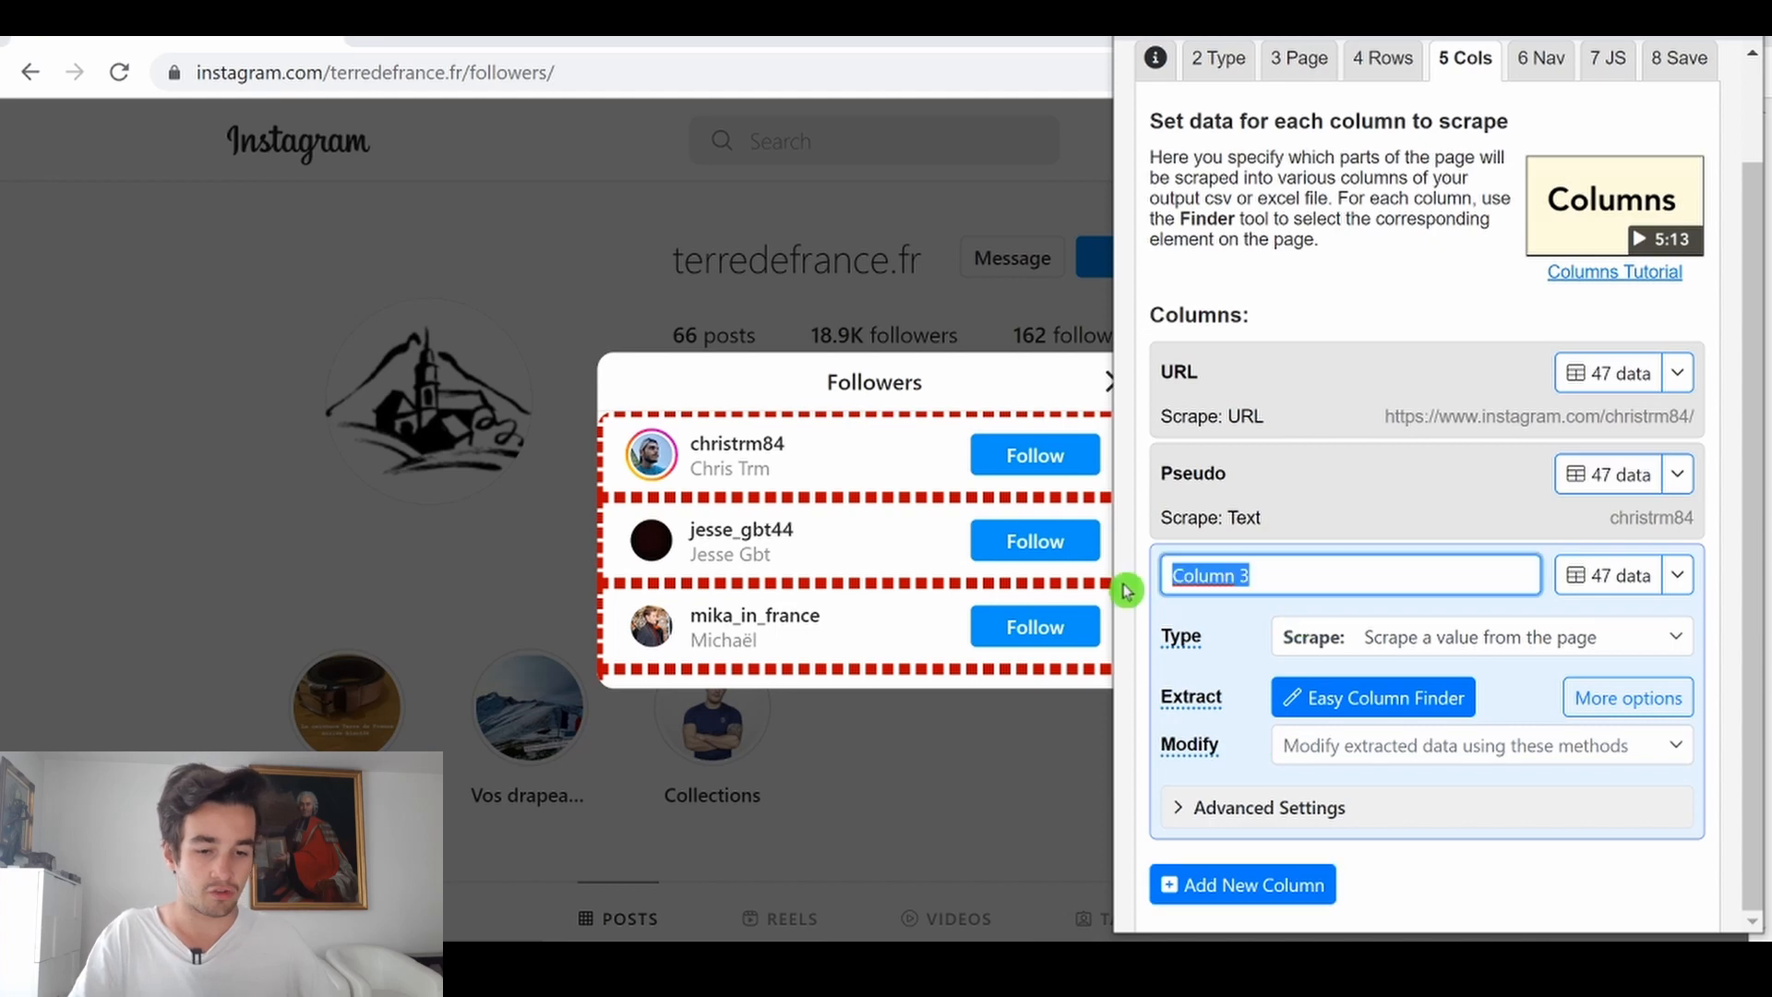
type("IM")
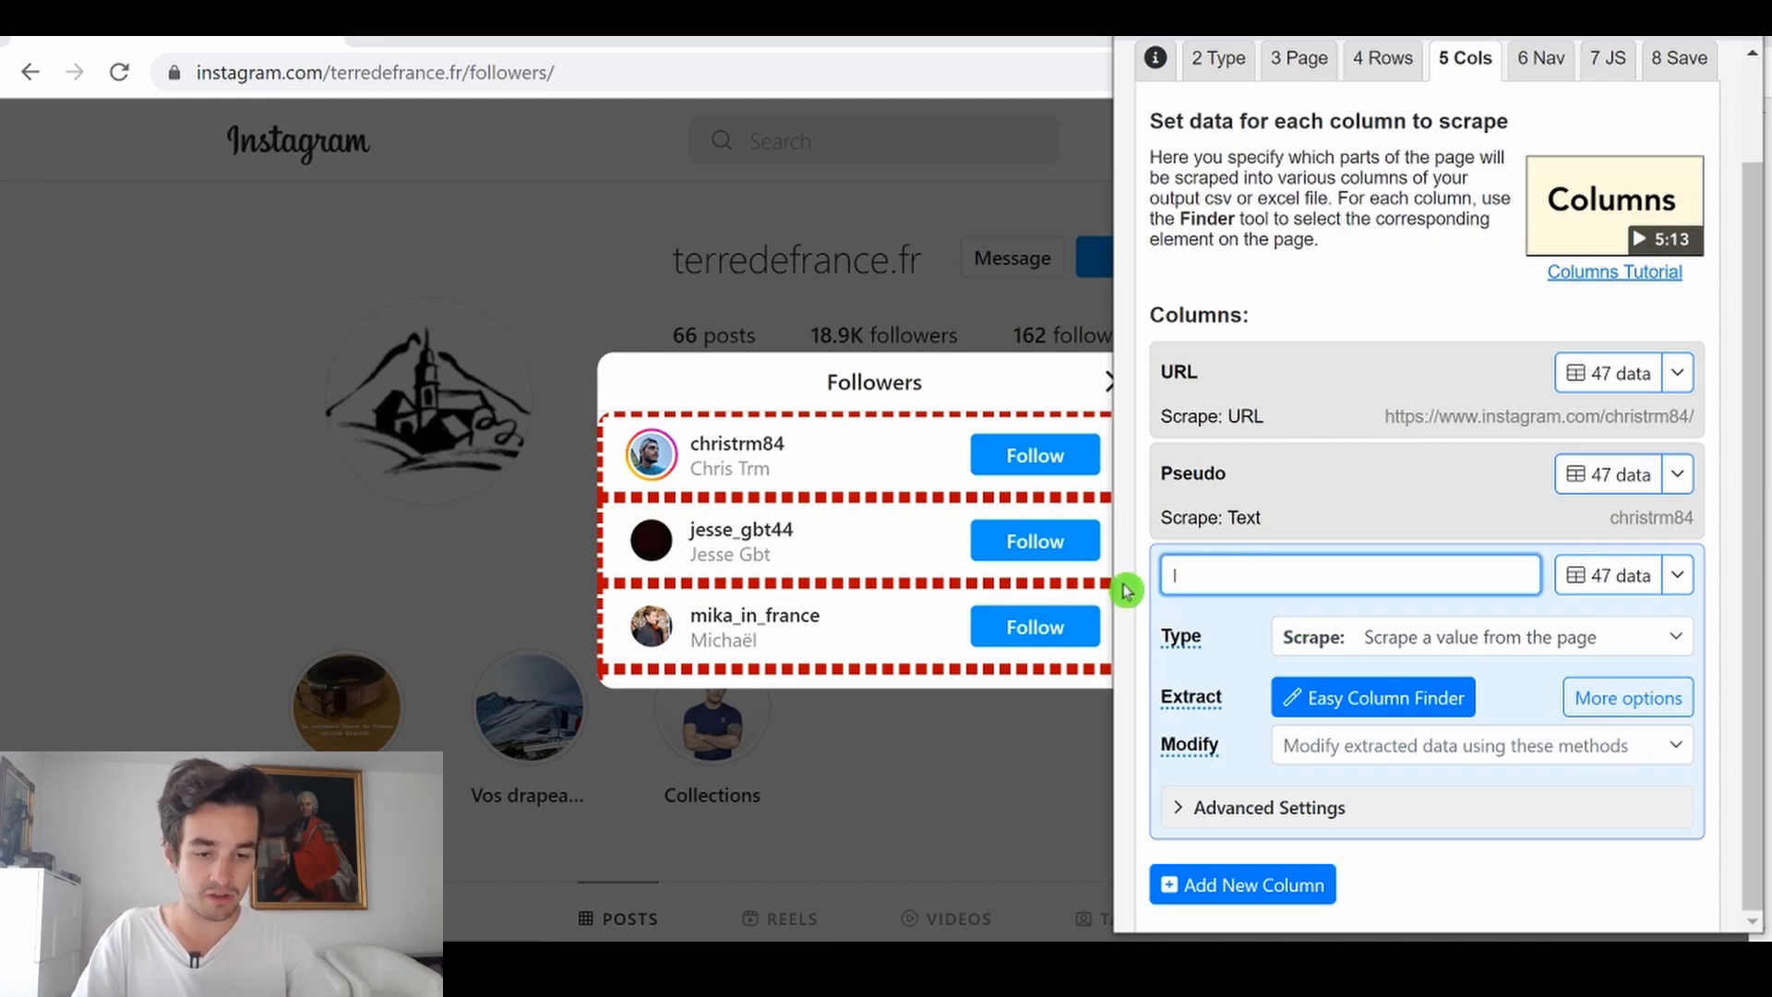
left_click(1187, 809)
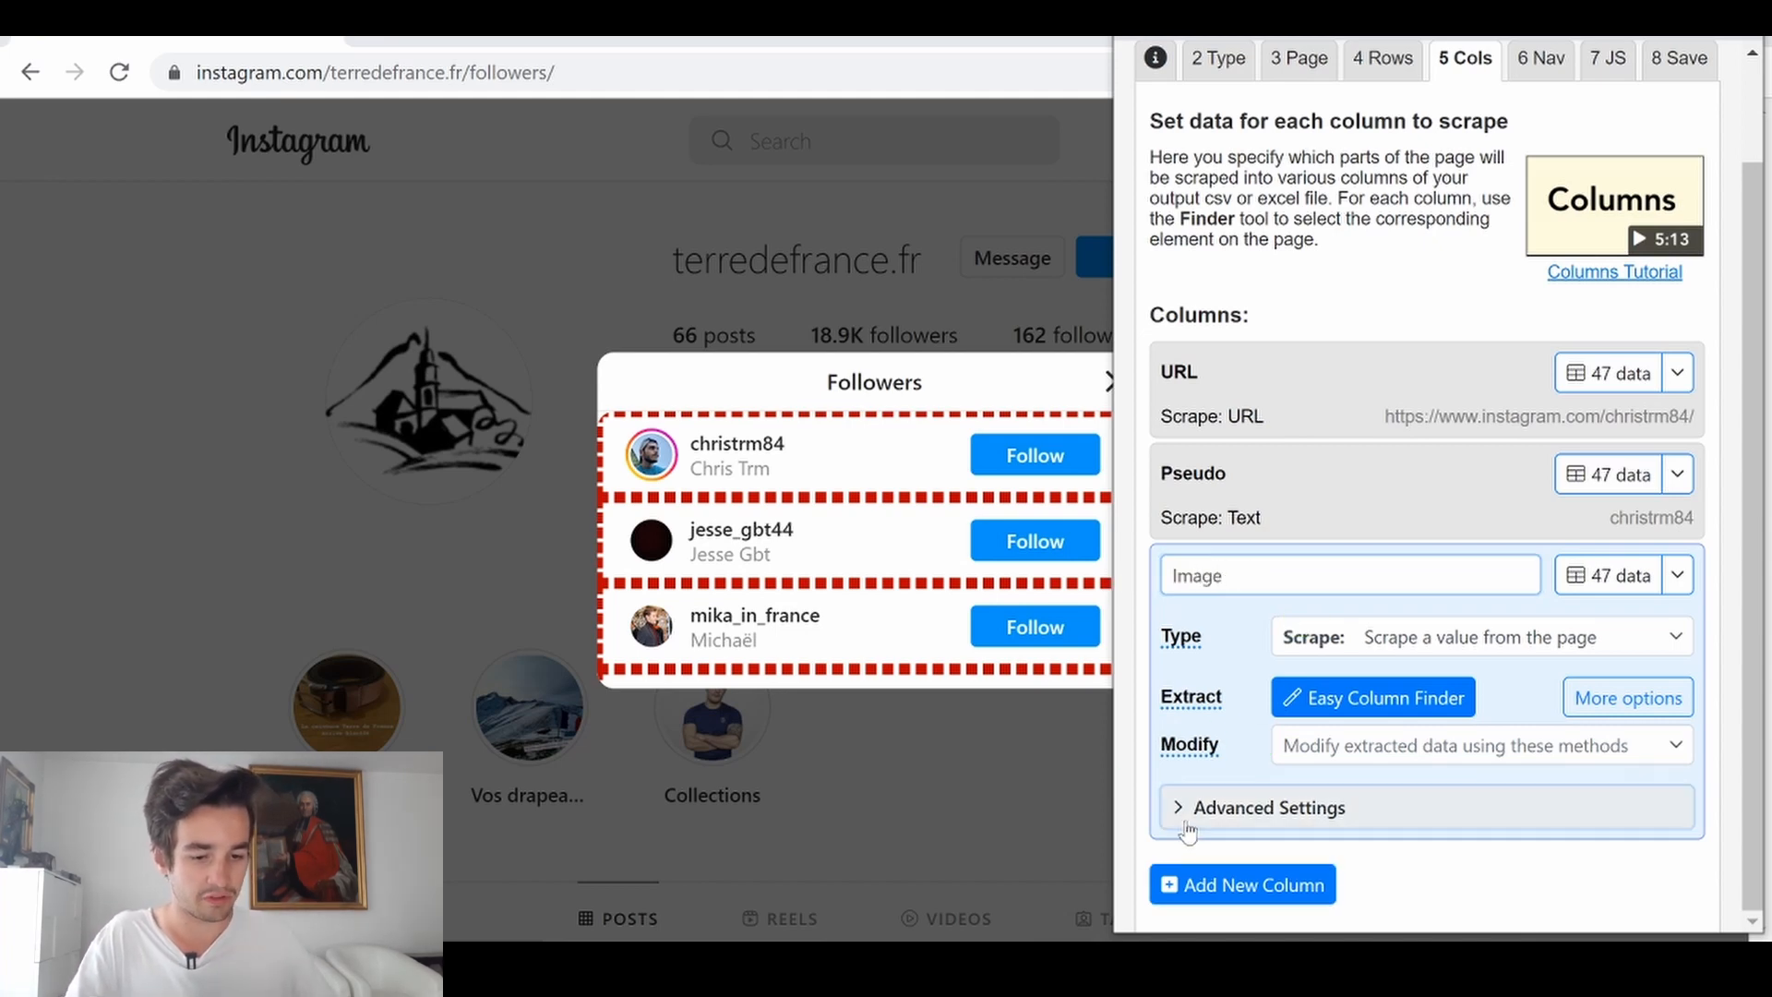
left_click(1346, 870)
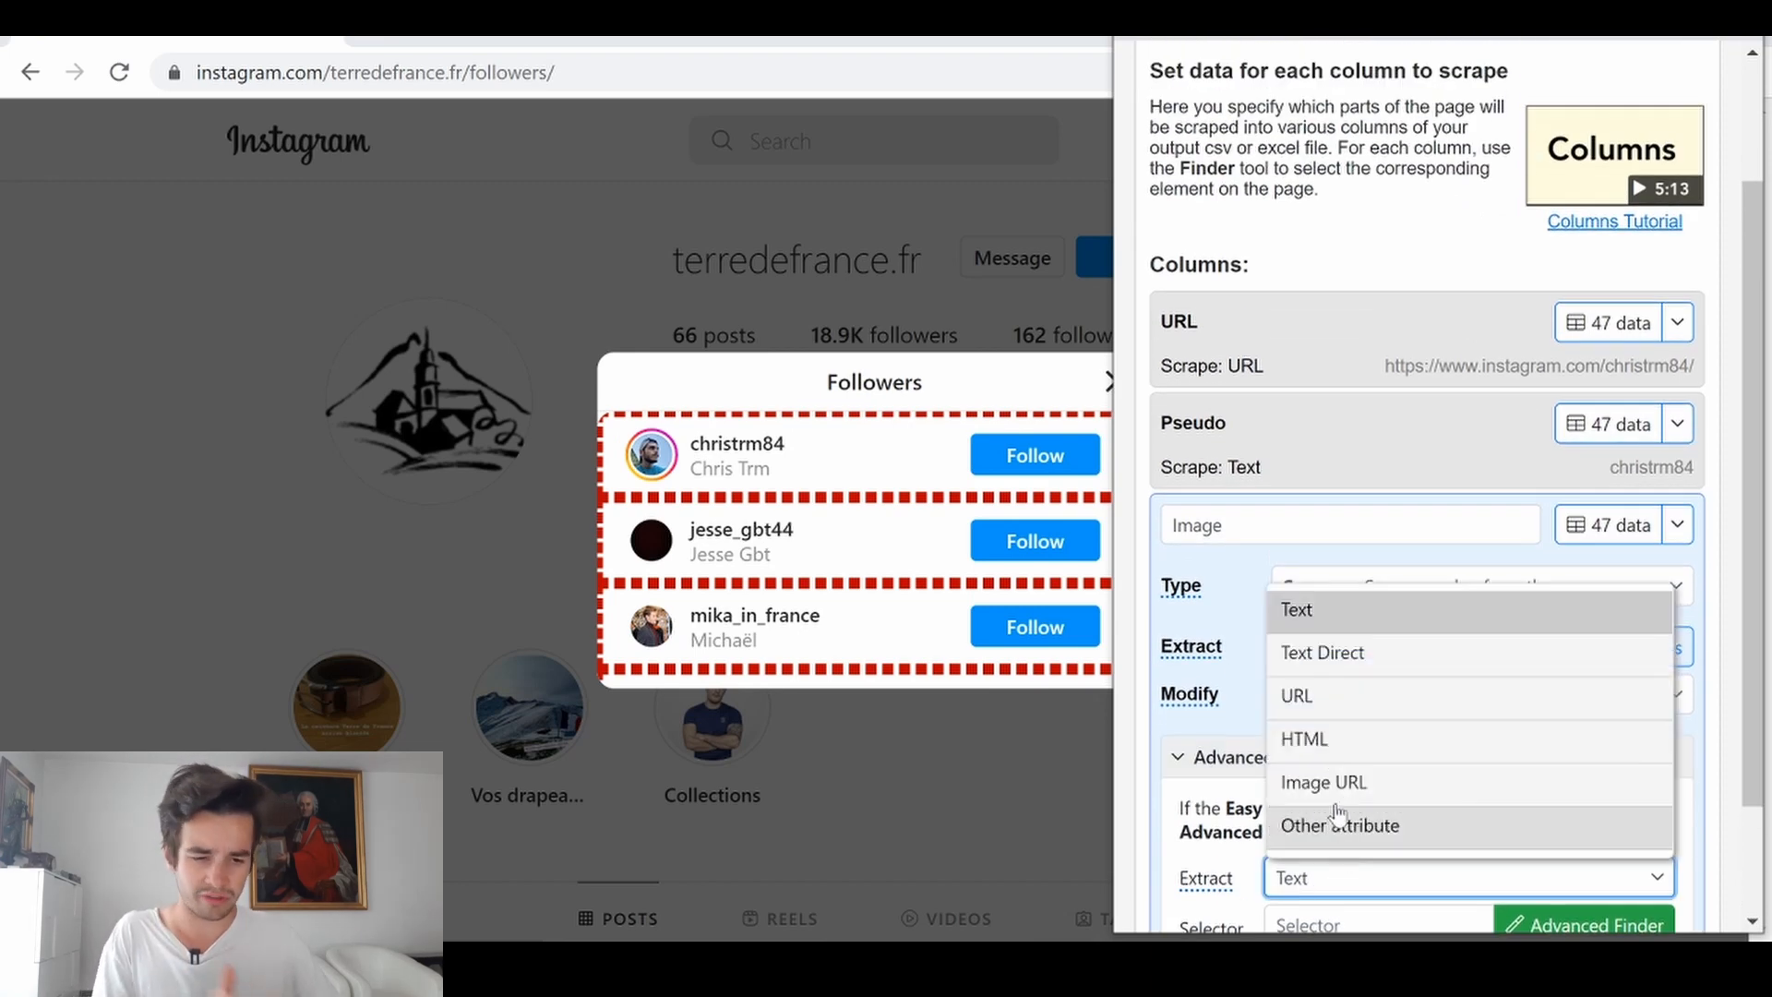
scroll(1347, 831, "down", 2)
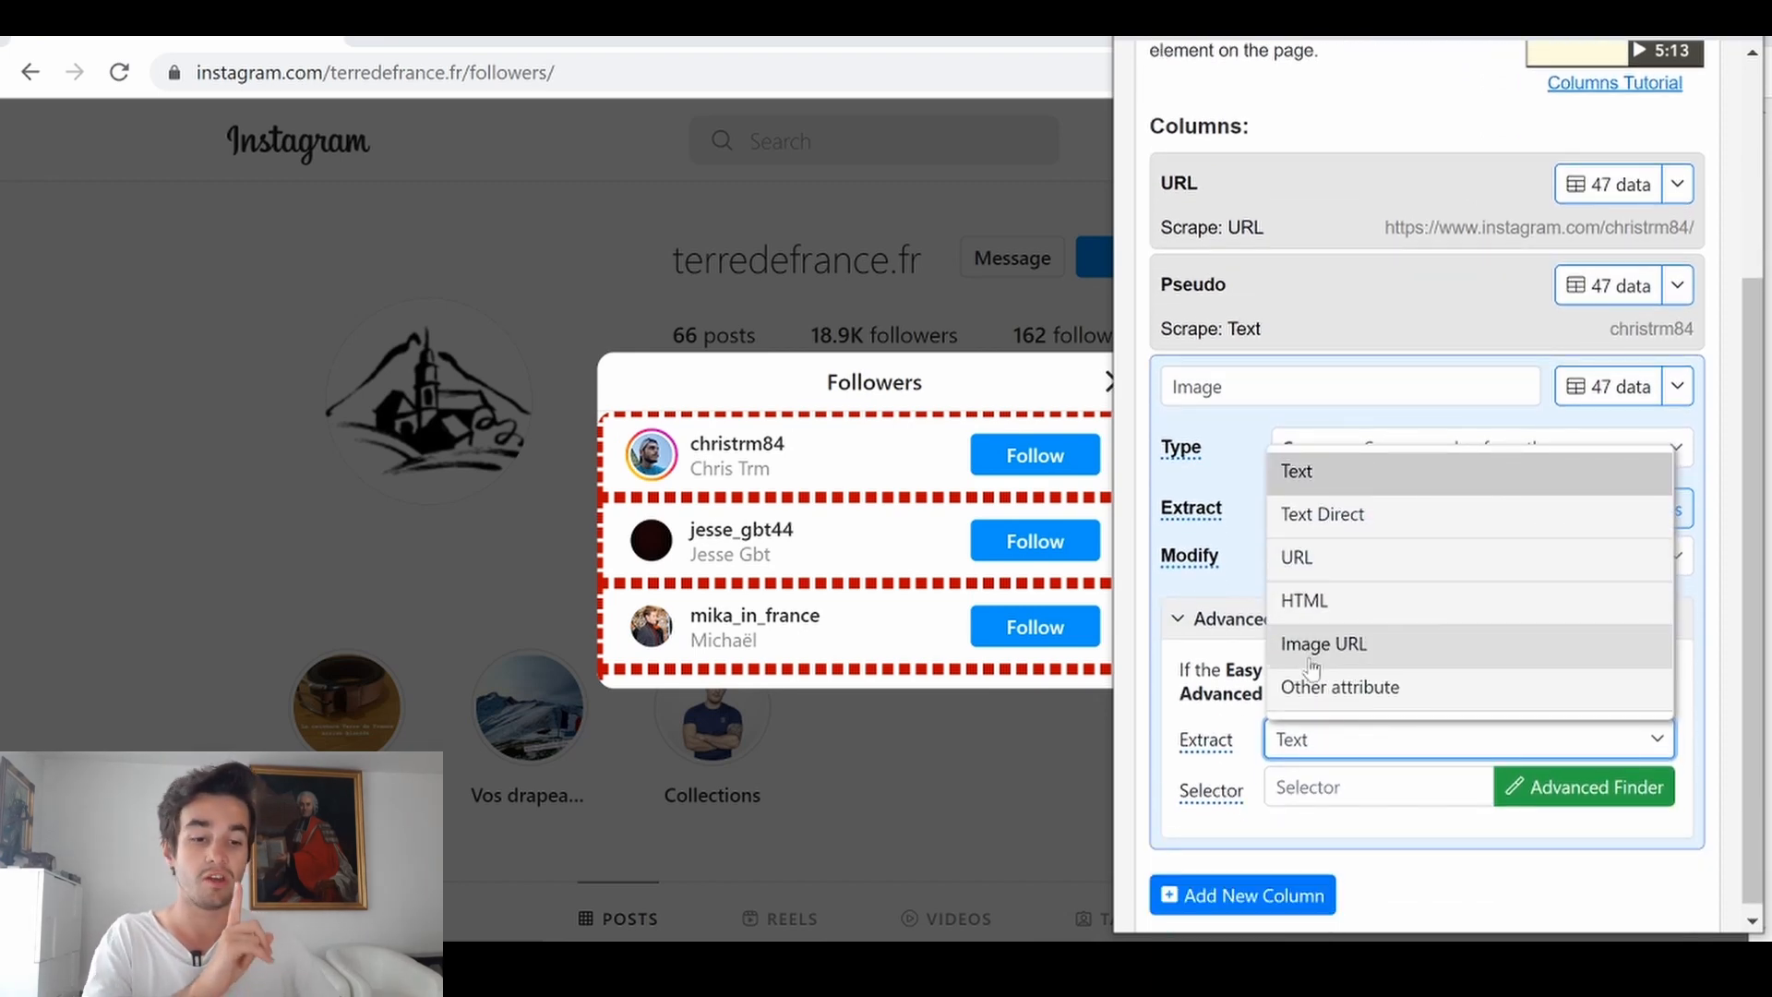
left_click(1313, 646)
Step: Set the Image column's selector to img and check the picture links in its data preview
left_click(1348, 788)
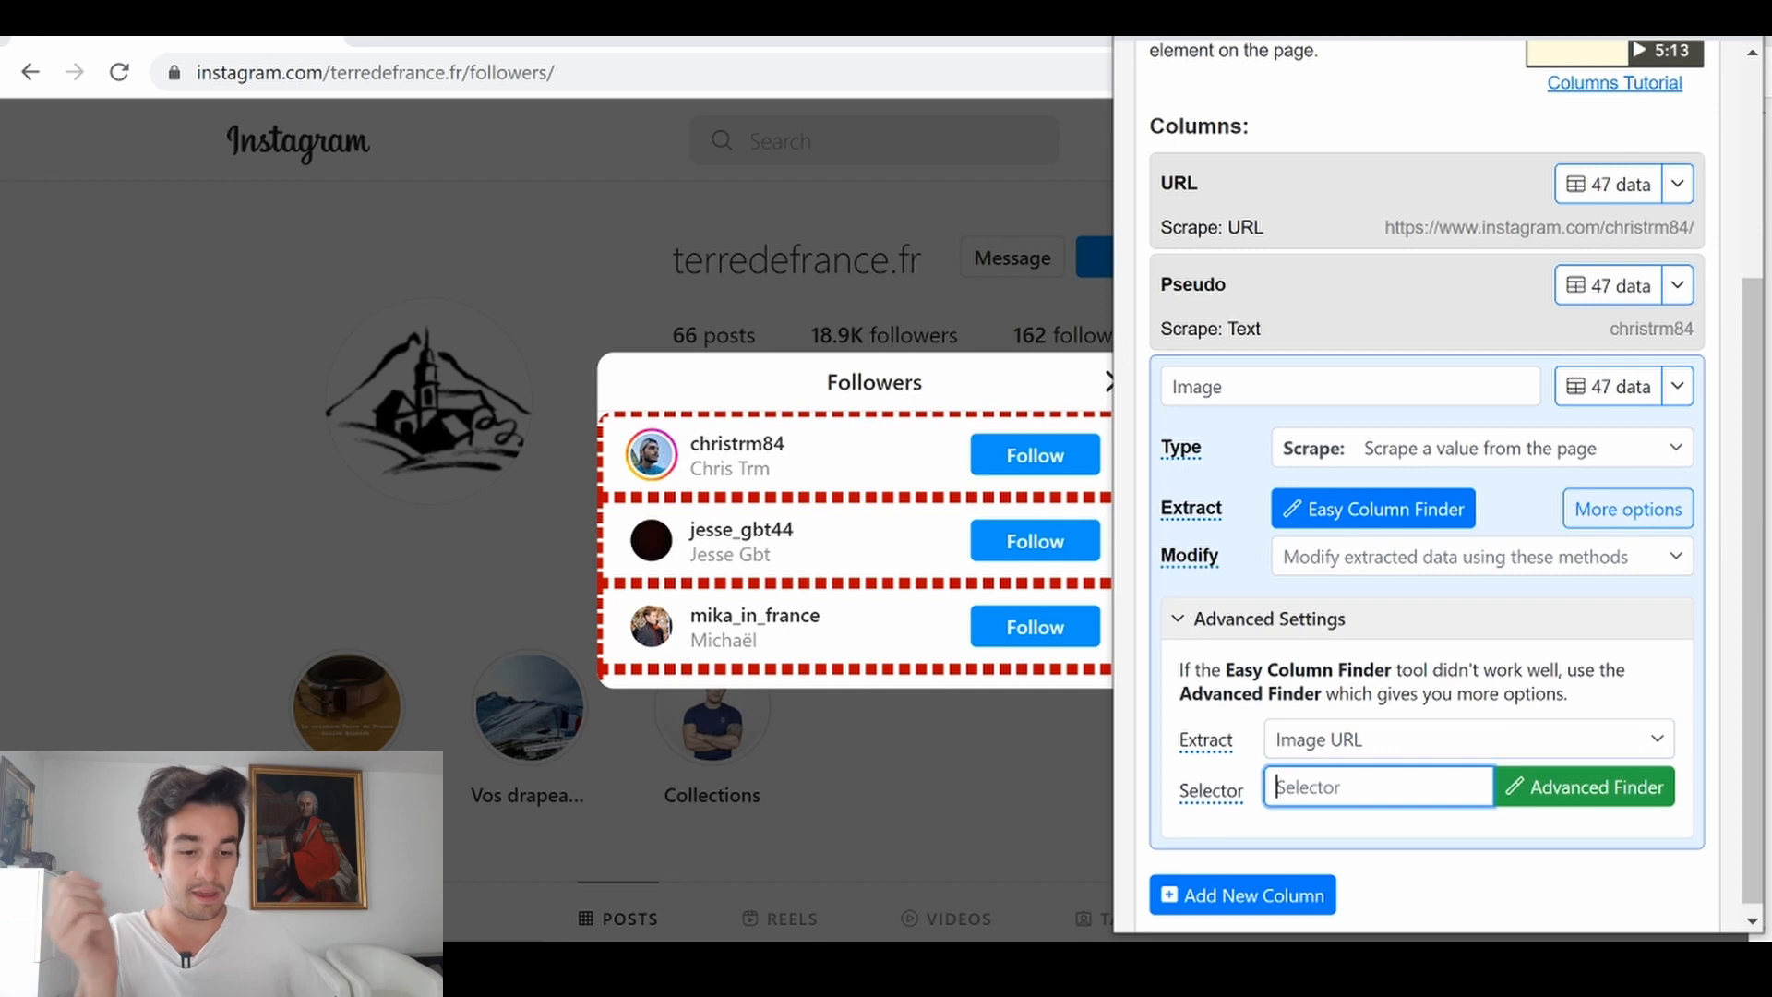
type("img")
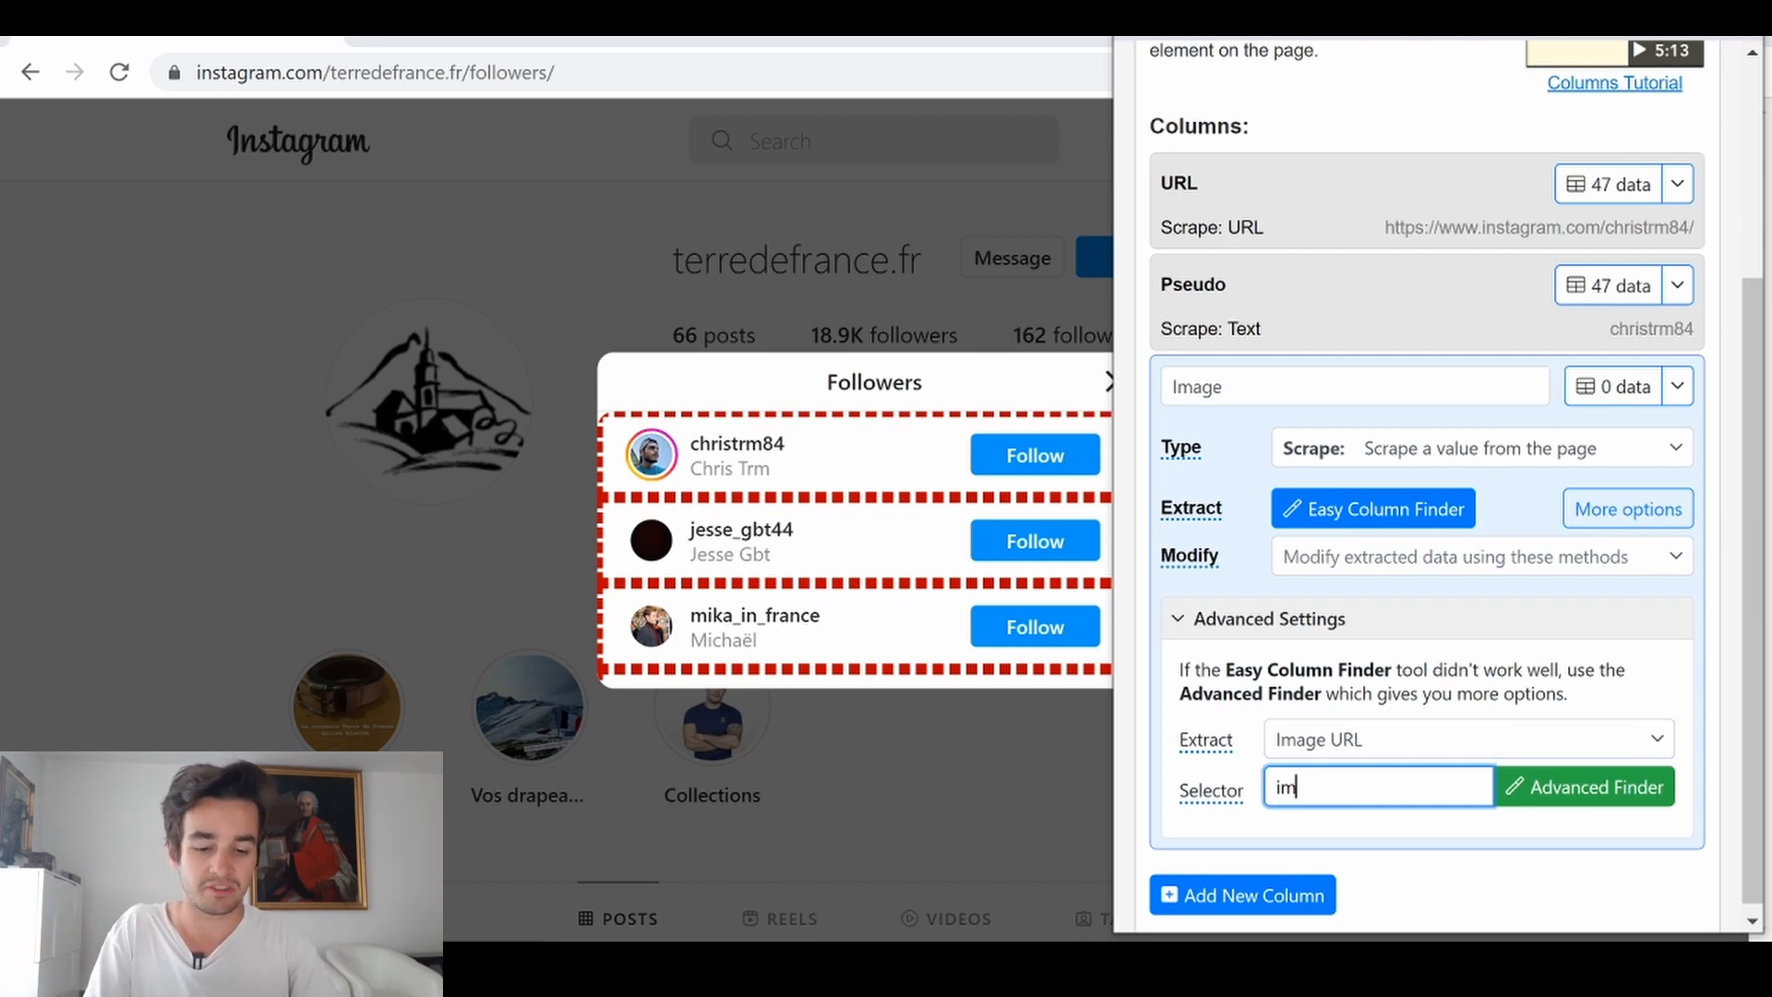
left_click(1599, 386)
scroll(1480, 360, "down", 10)
scroll(1418, 453, "up", 4)
scroll(1418, 453, "up", 5)
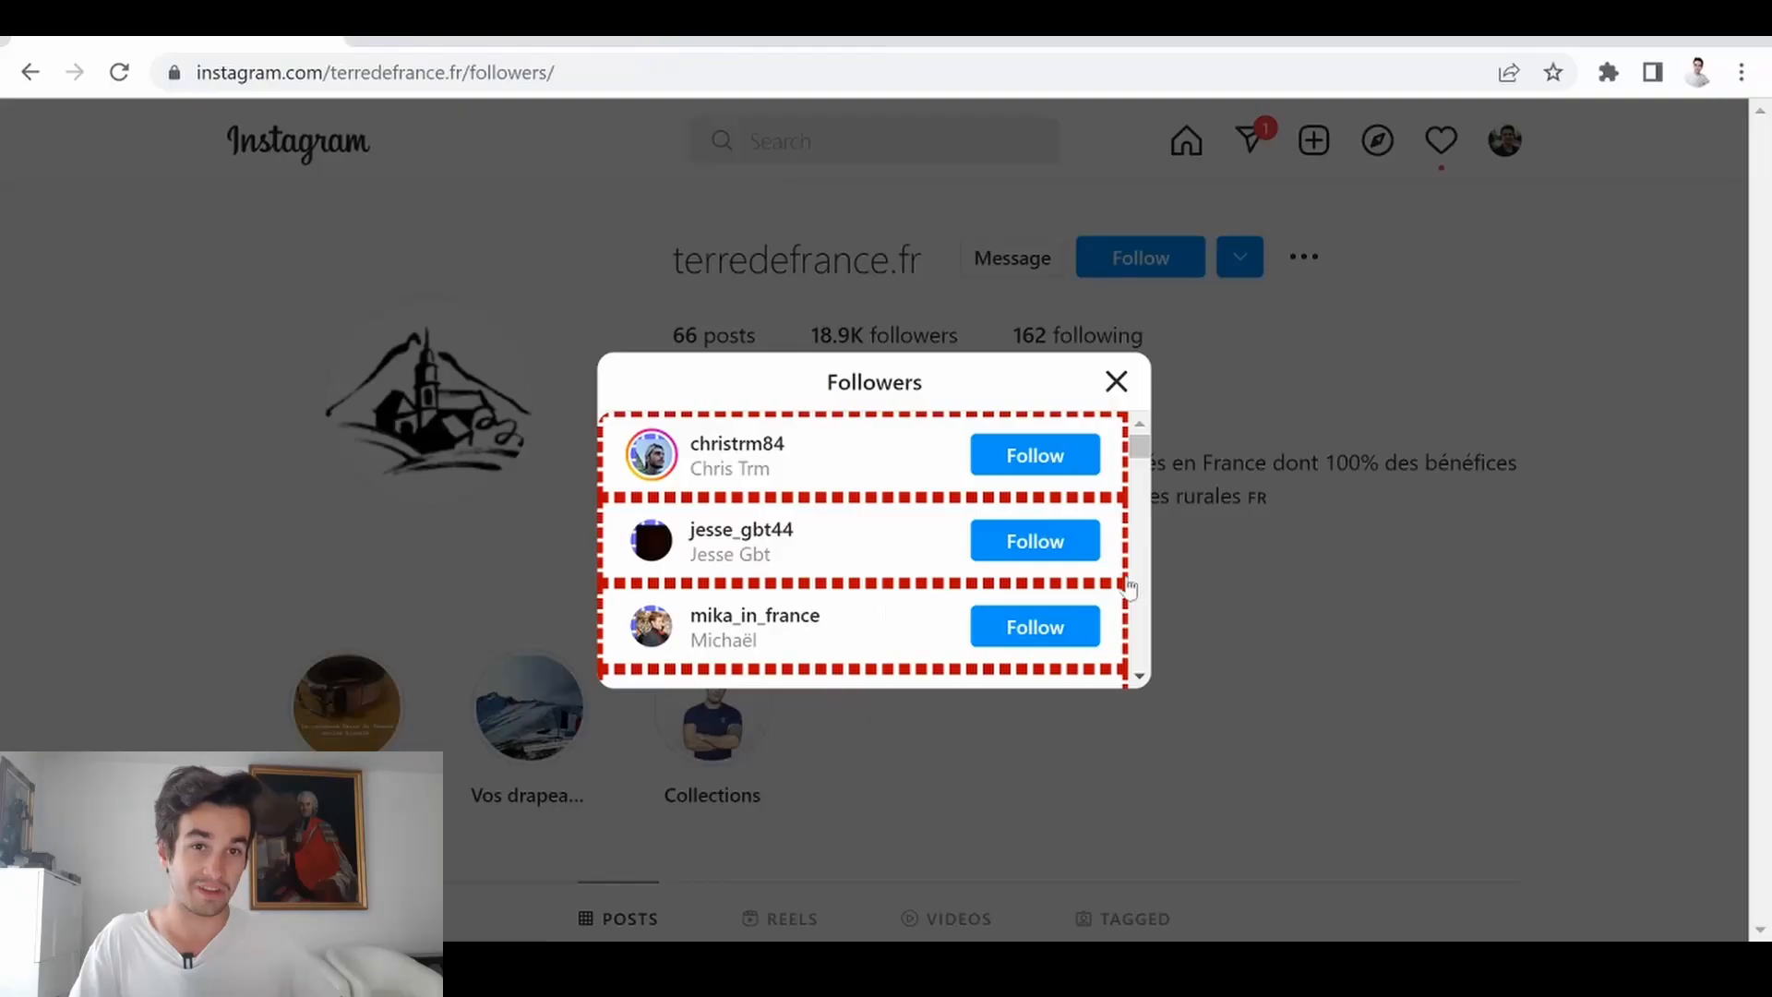
left_click(1170, 838)
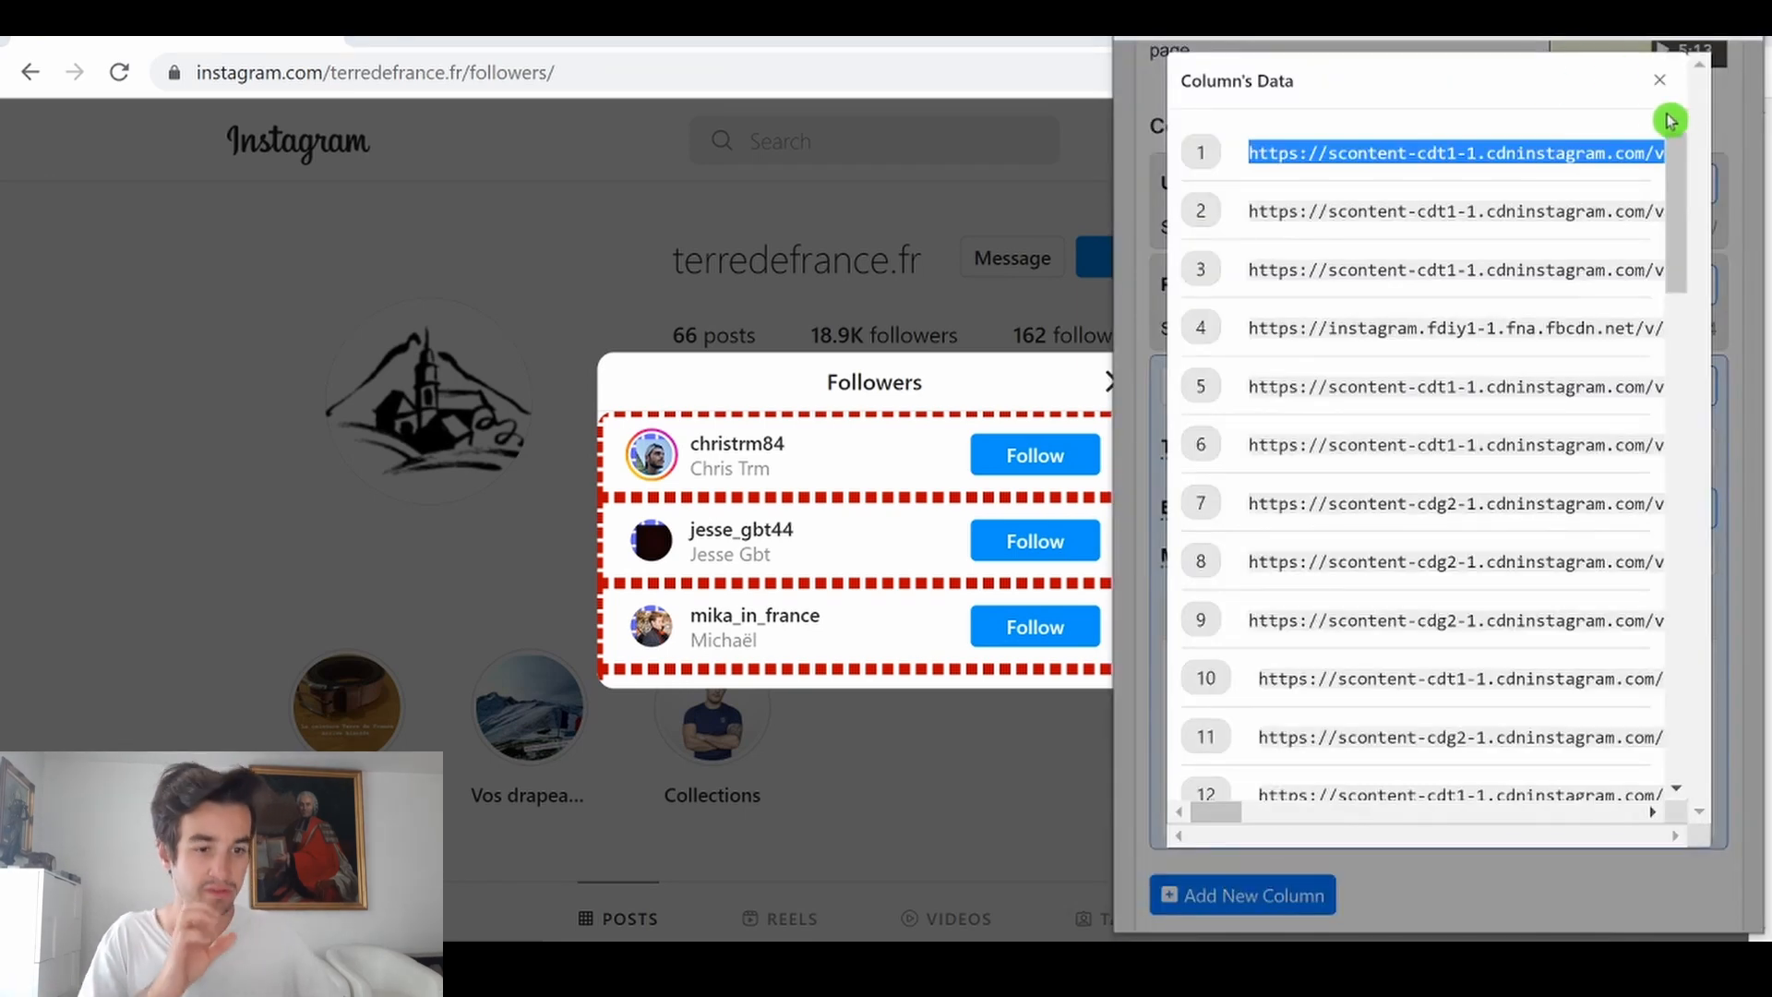
left_click(1660, 83)
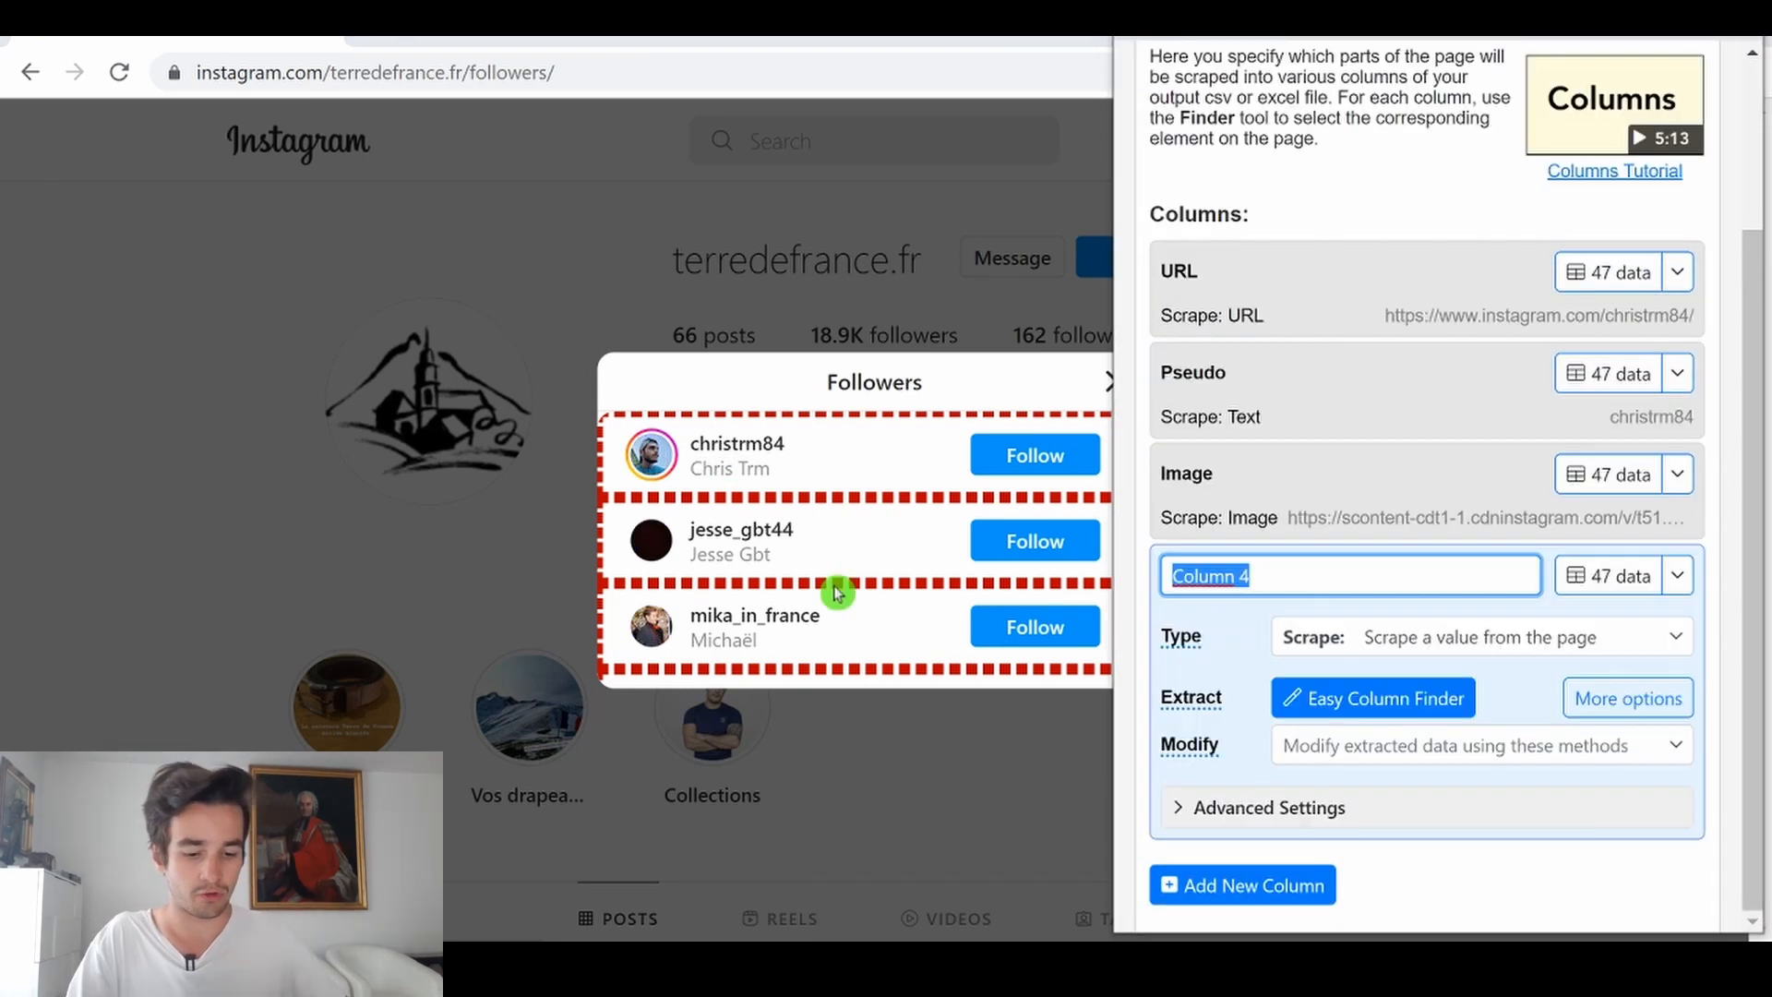
Step: Add a fourth data column named Nom and set its selector to div[class="_aaeq"], copied from the selector notes in Word
type("Nom")
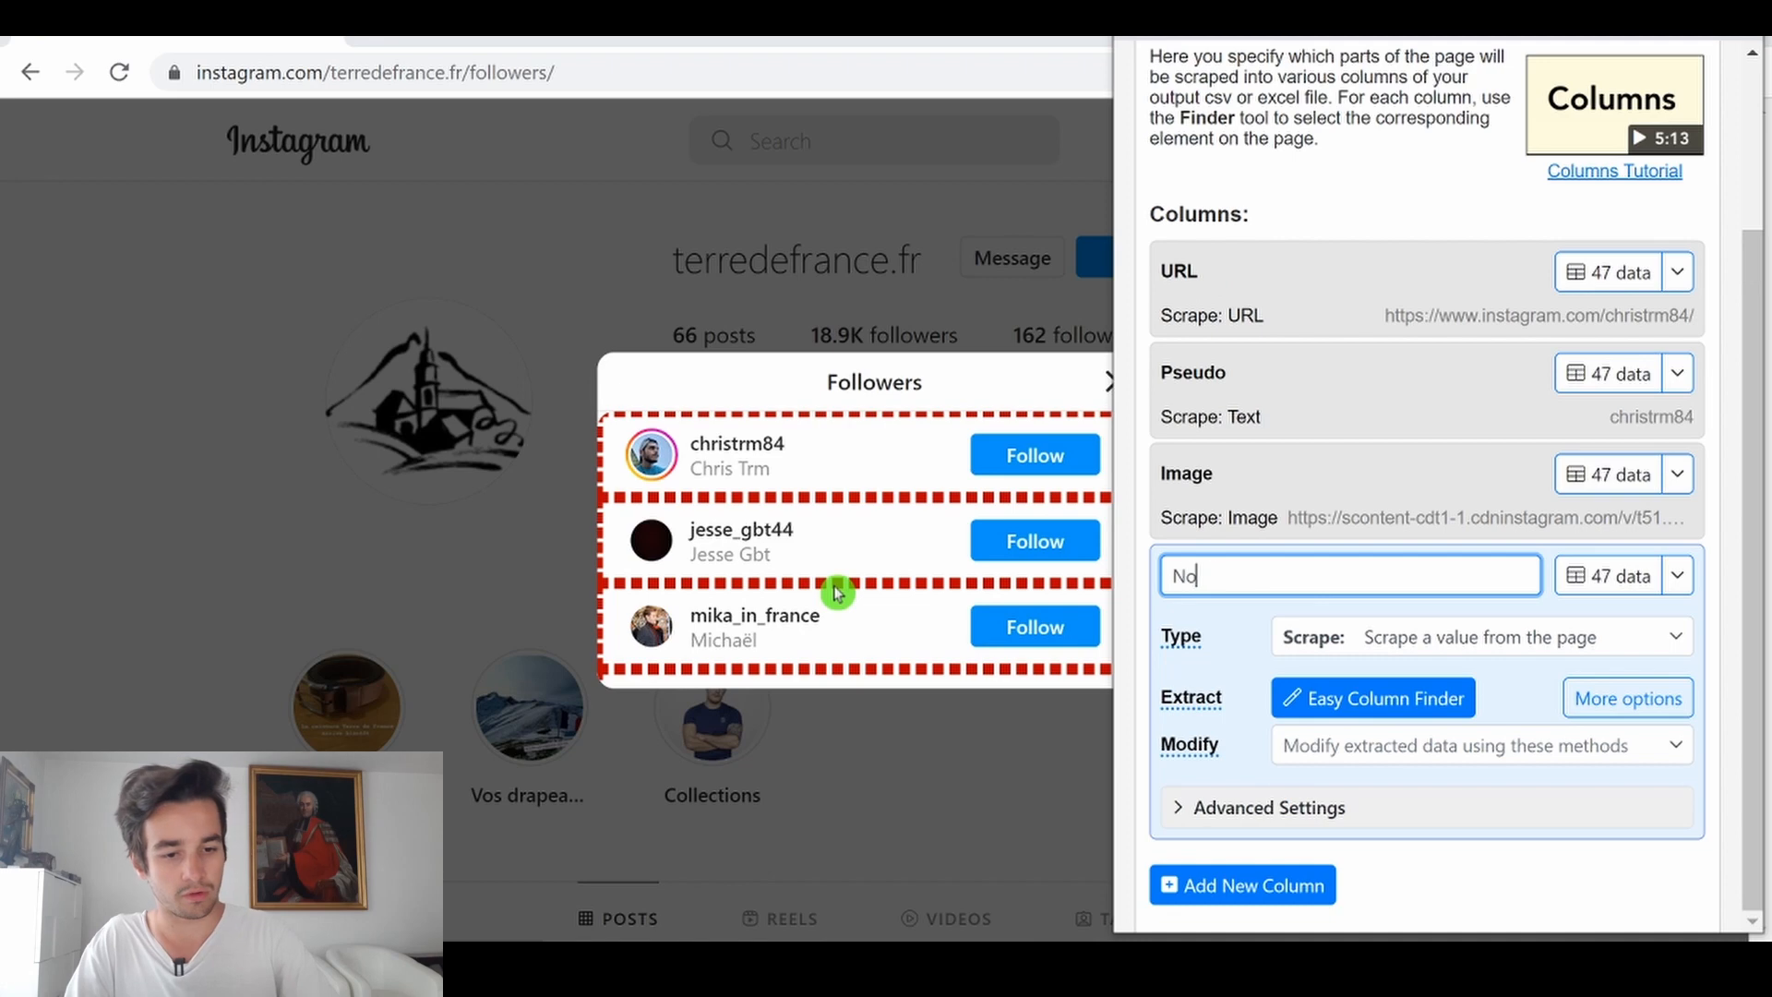
left_click(1210, 816)
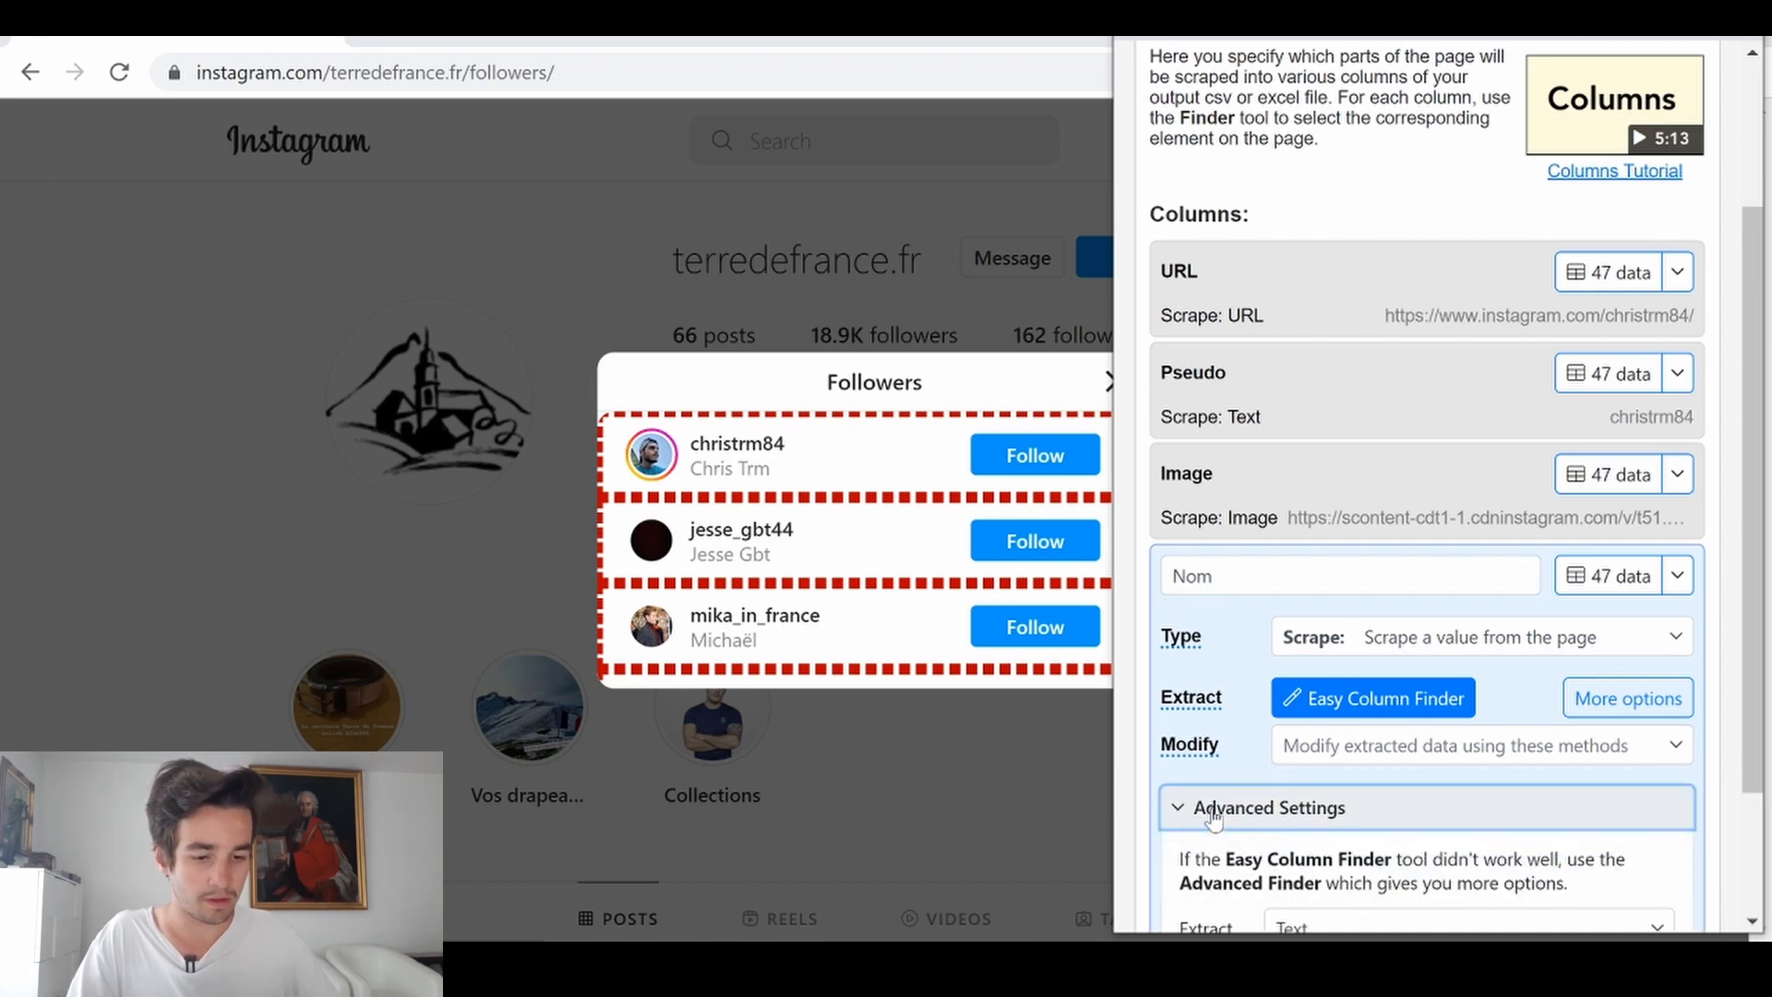
scroll(1210, 816, "down", 3)
left_click(1338, 781)
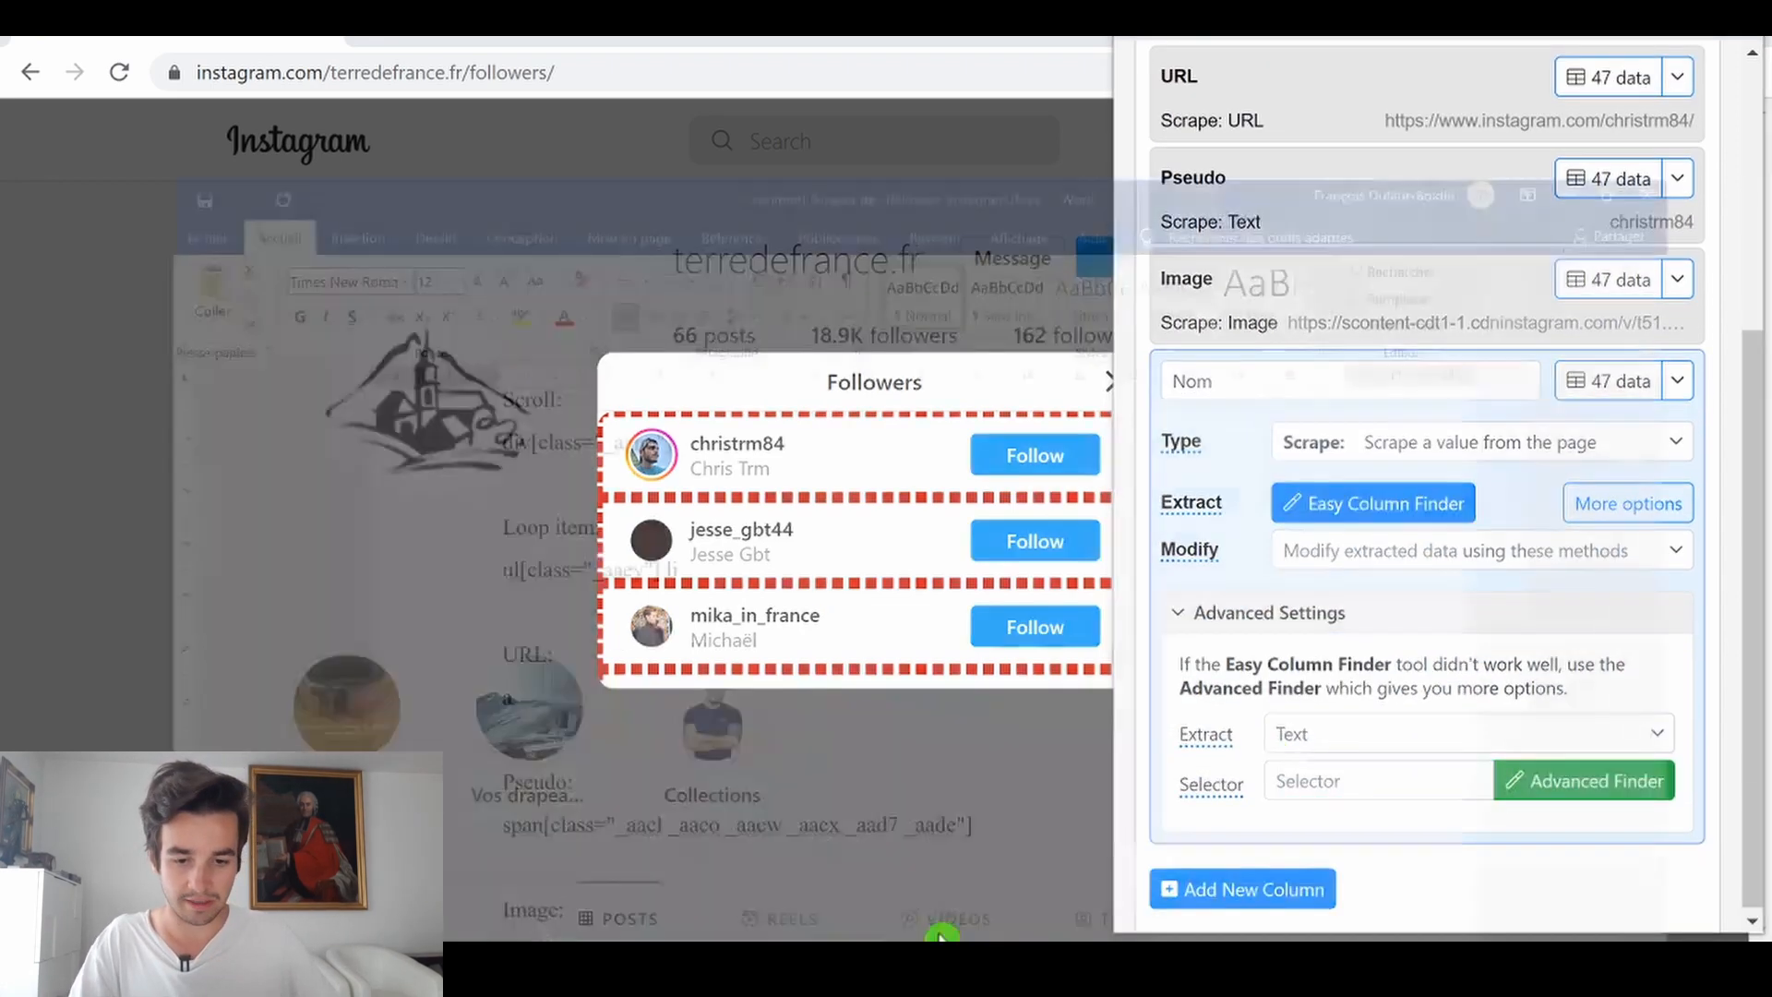
key("alt+Tab")
scroll(886, 553, "down", 4)
left_click_drag(611, 681, 275, 699)
key("ctrl+c")
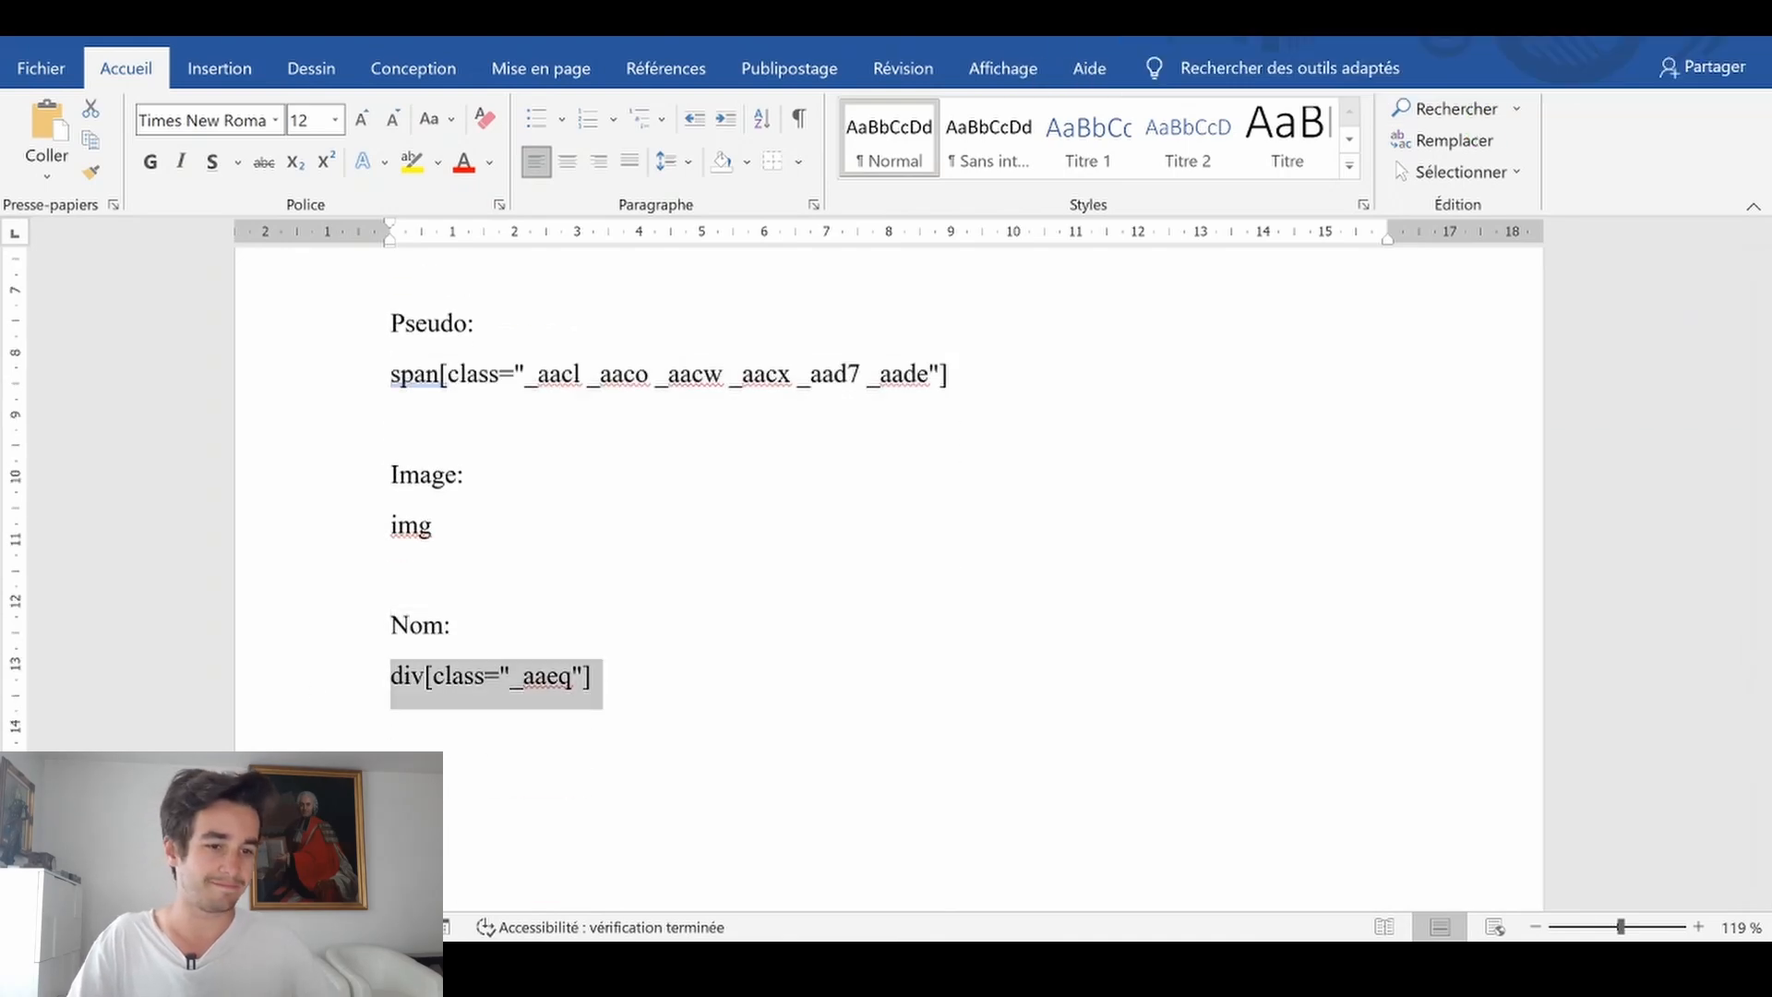
key("alt+Tab")
key("ctrl+v")
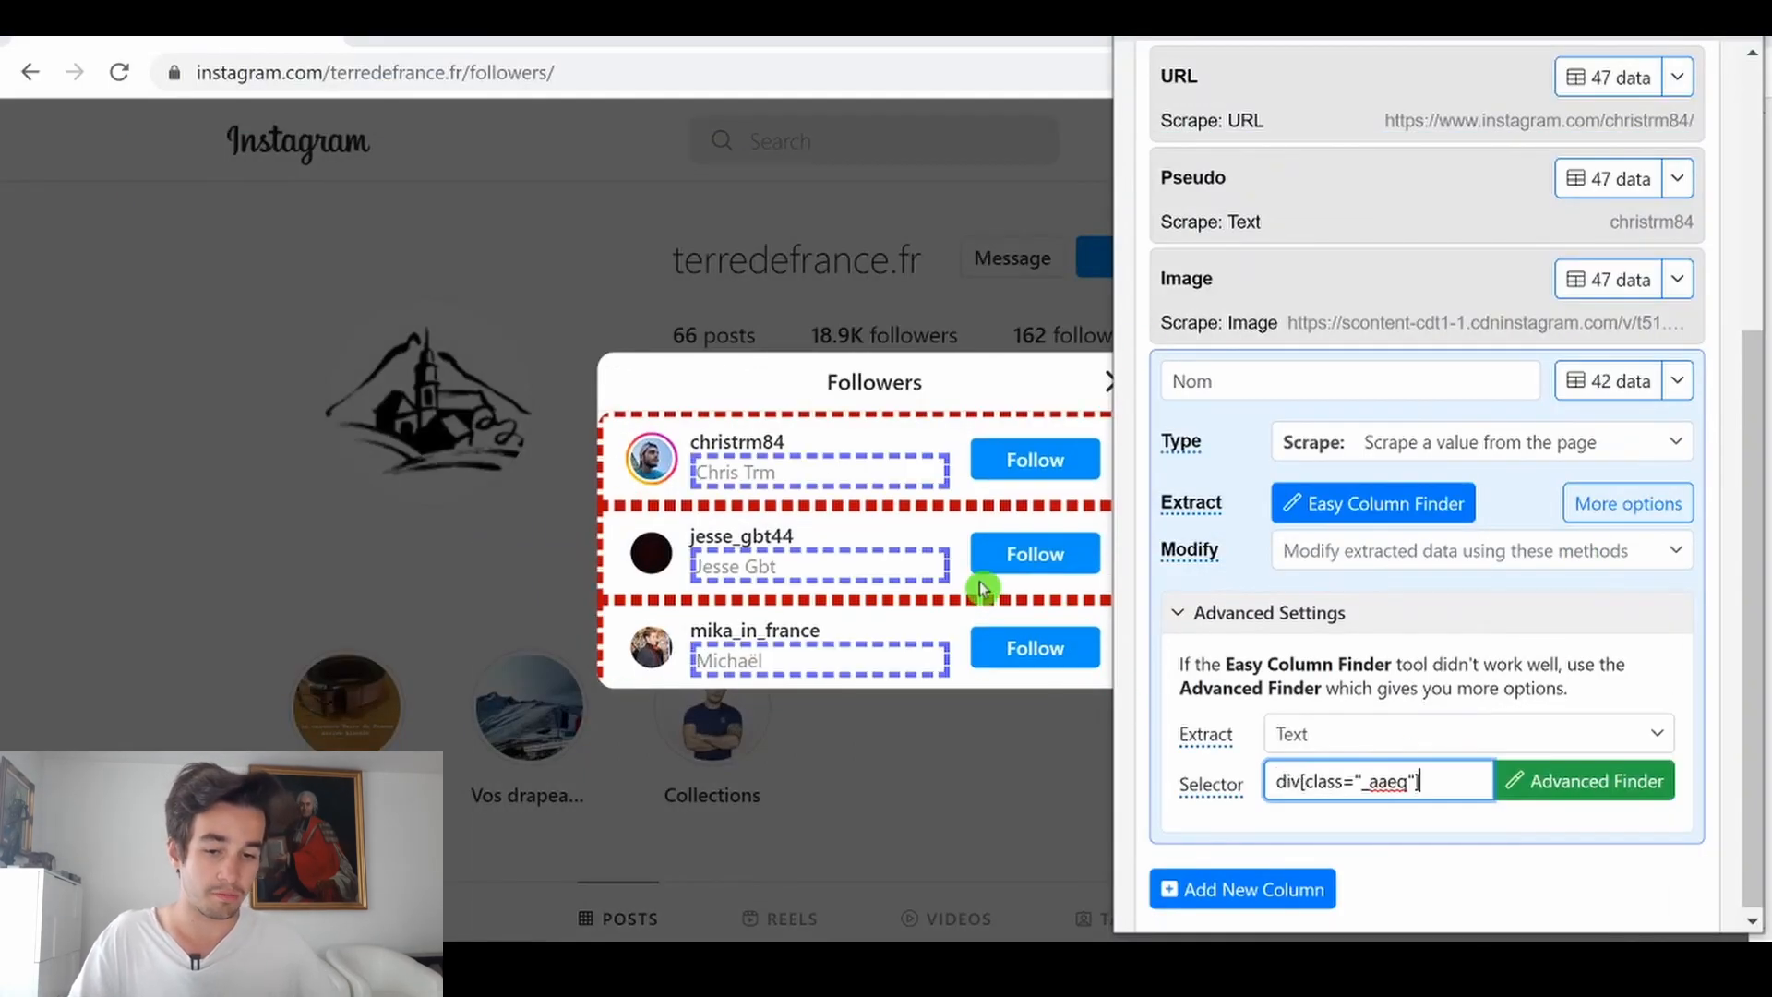
Step: Preview the Nom column's data and compare its entries, including the blank ones, with the Instagram followers list
left_click(1606, 382)
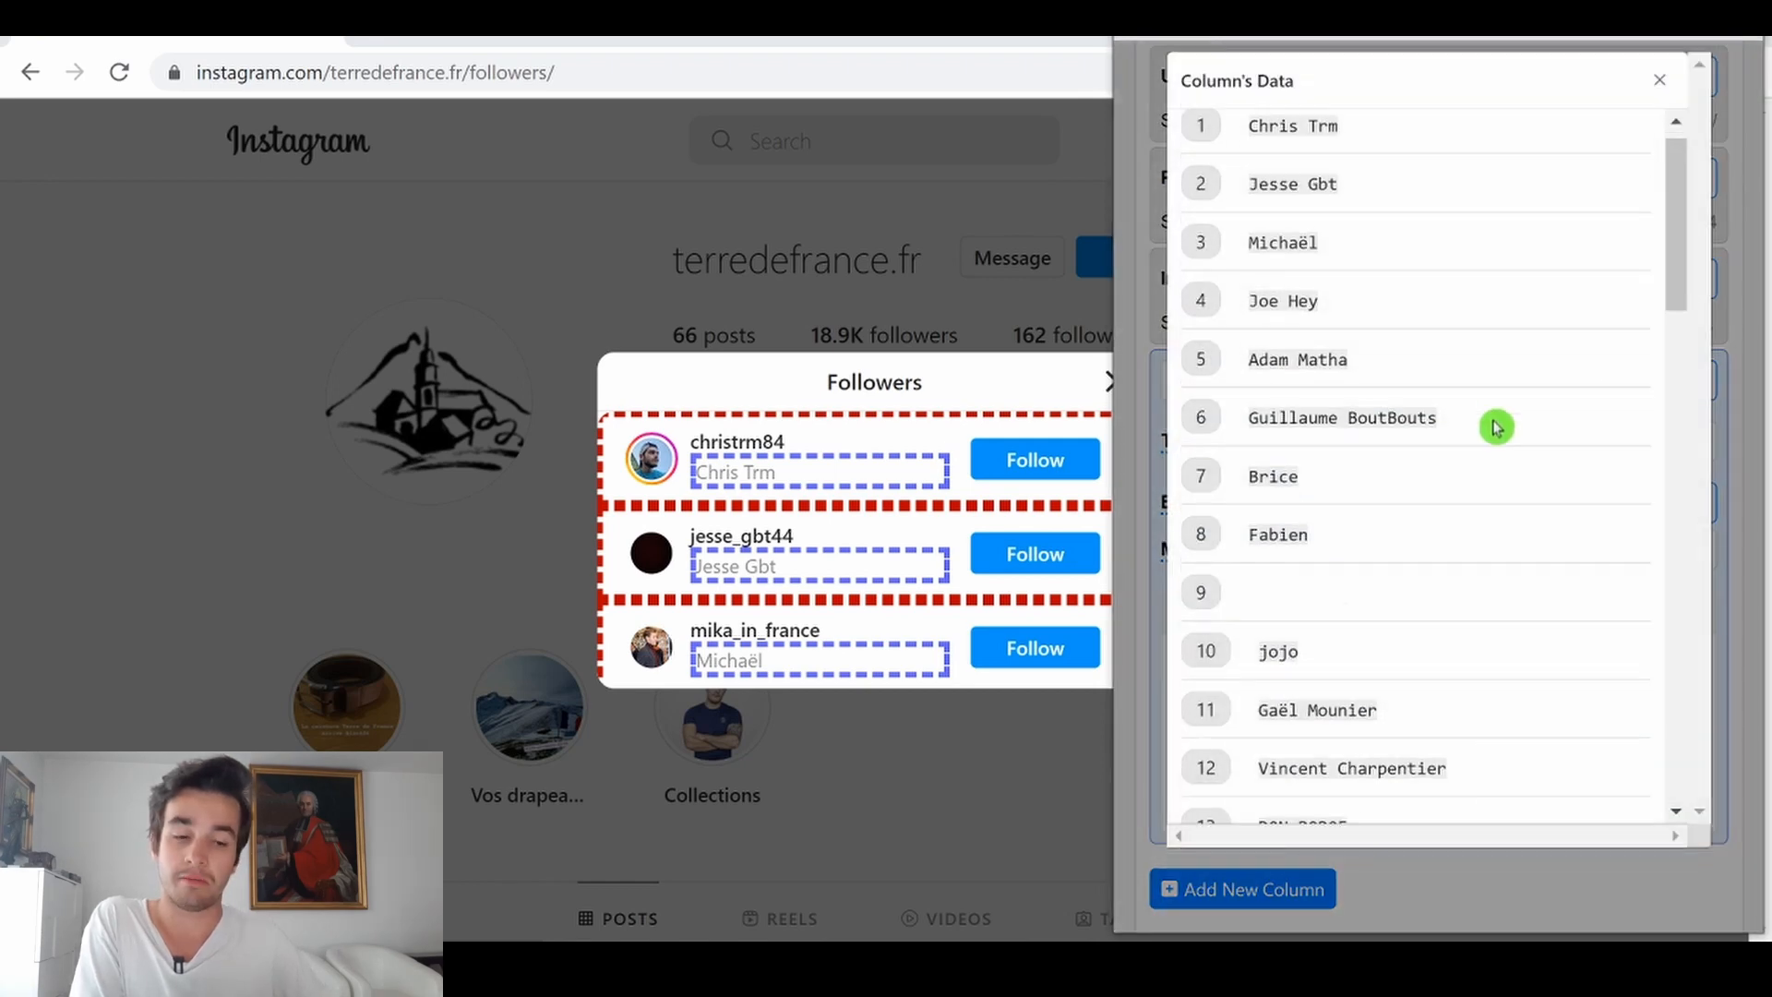
scroll(1495, 425, "down", 5)
scroll(1480, 308, "up", 2)
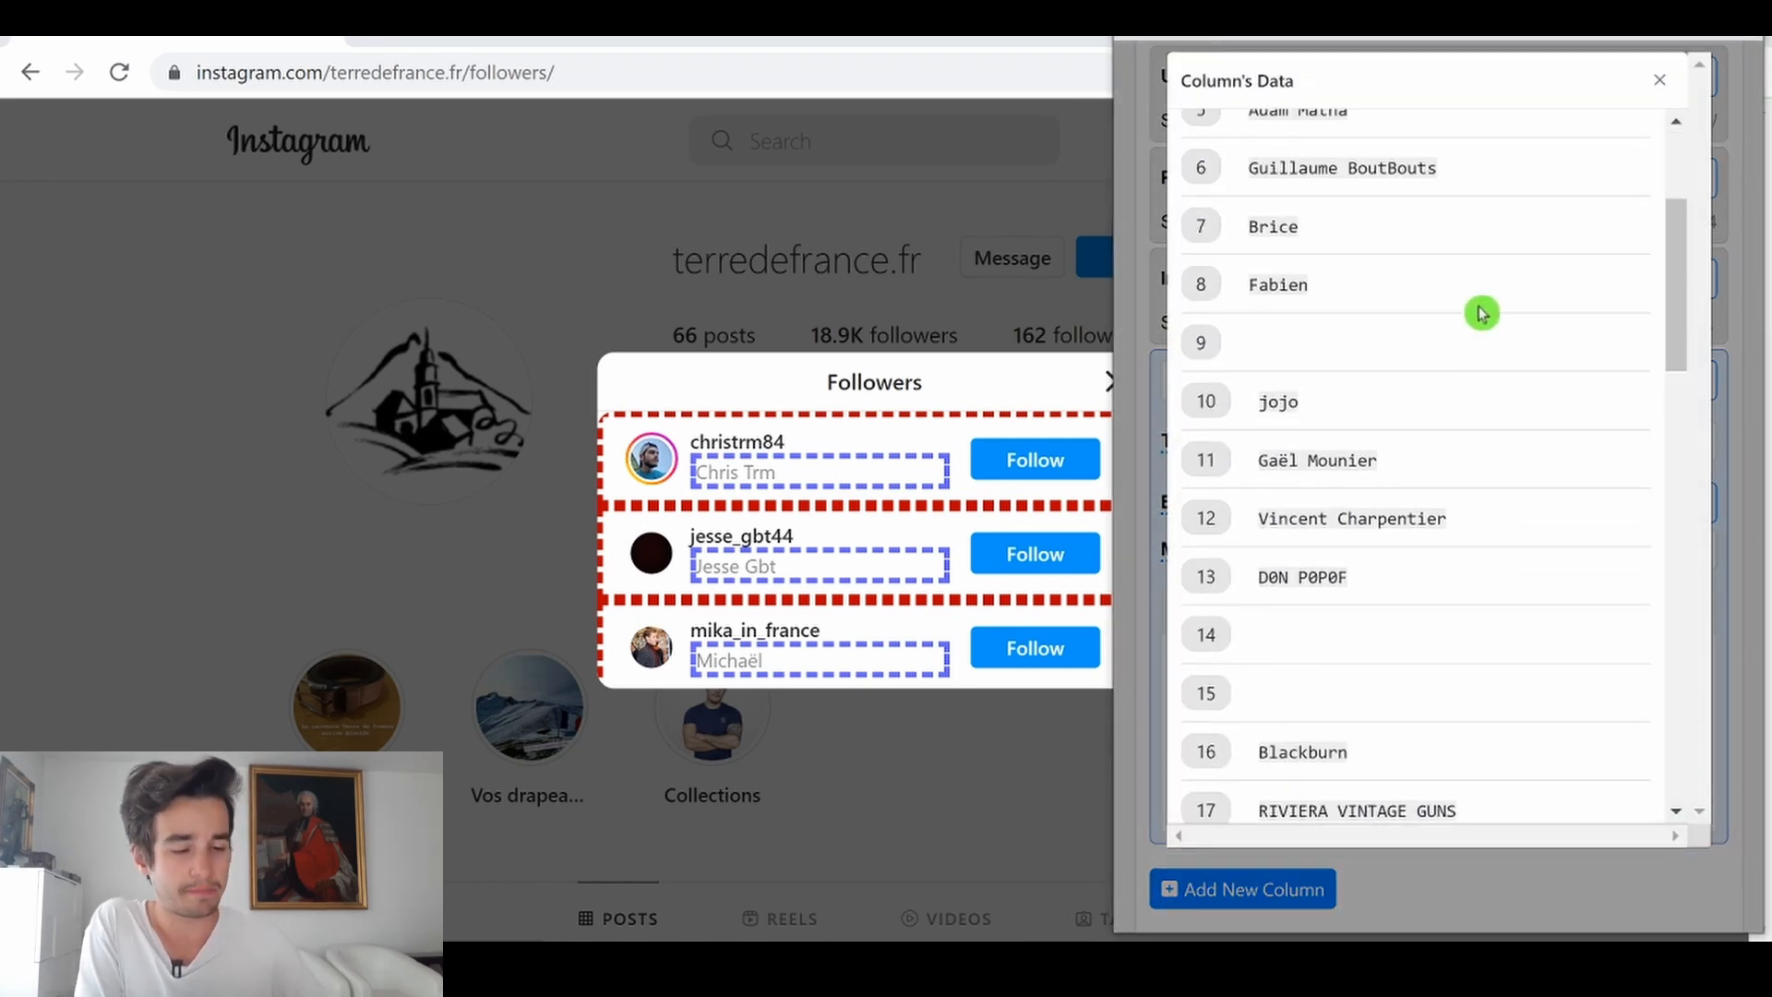
scroll(875, 505, "down", 5)
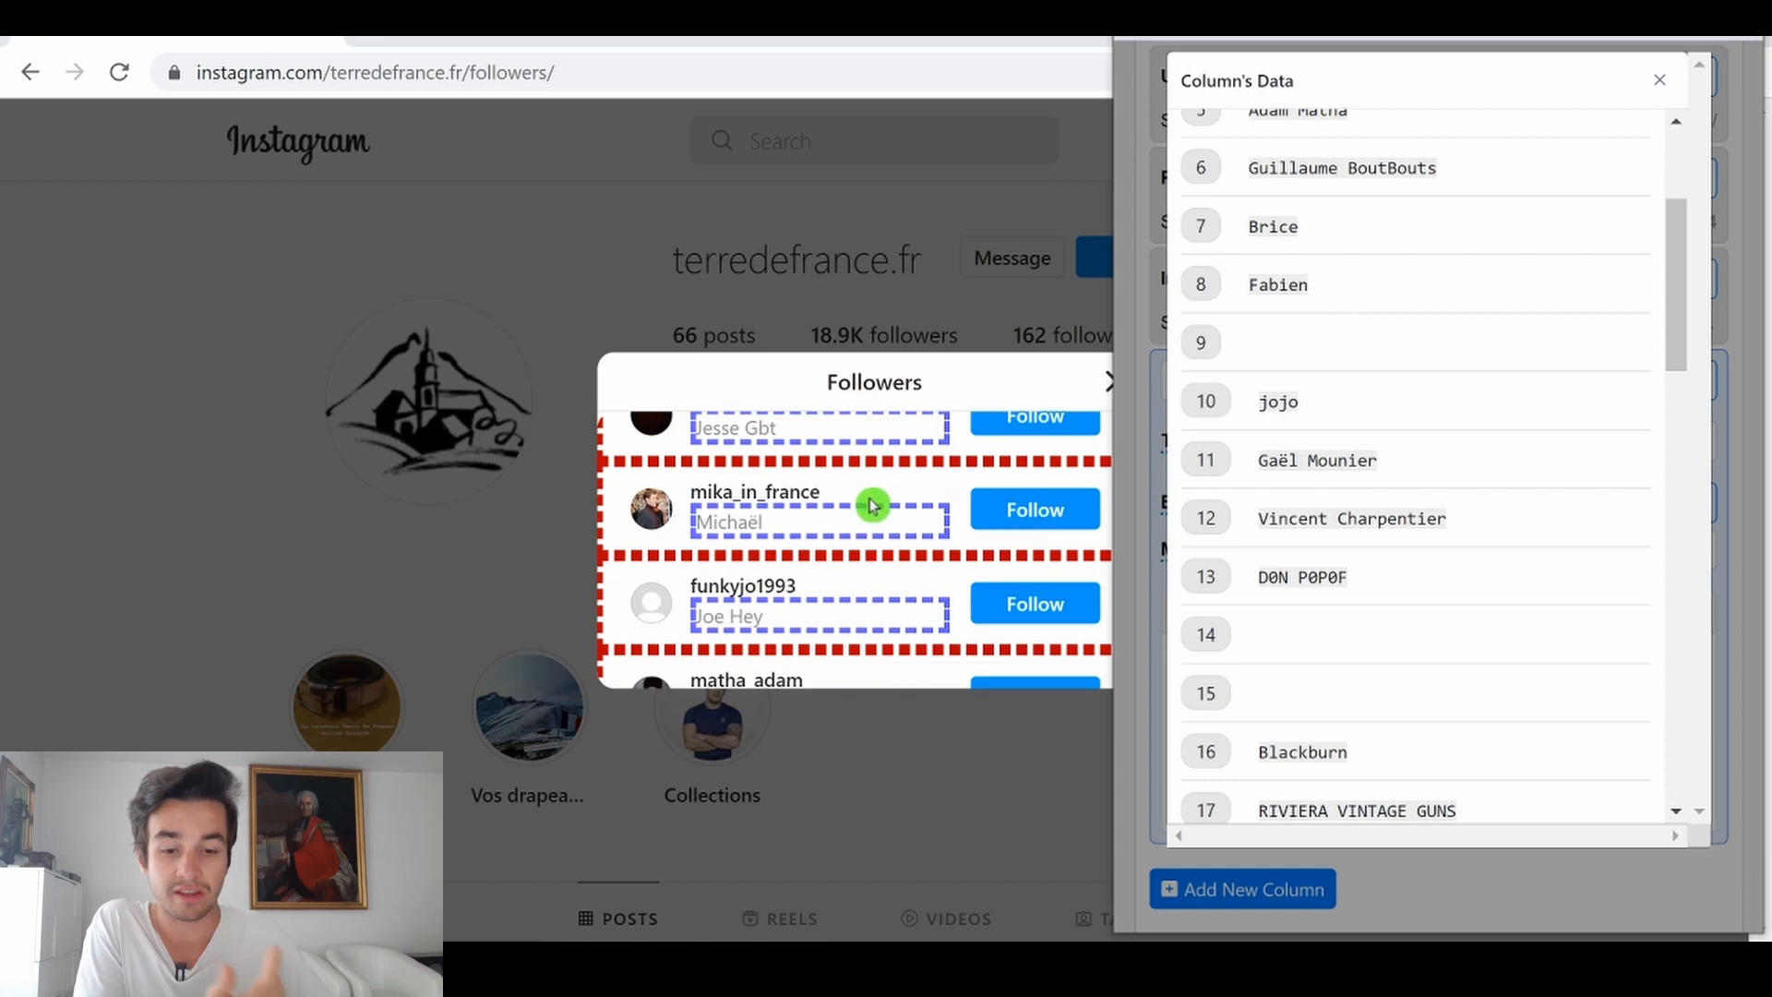
scroll(875, 505, "down", 2)
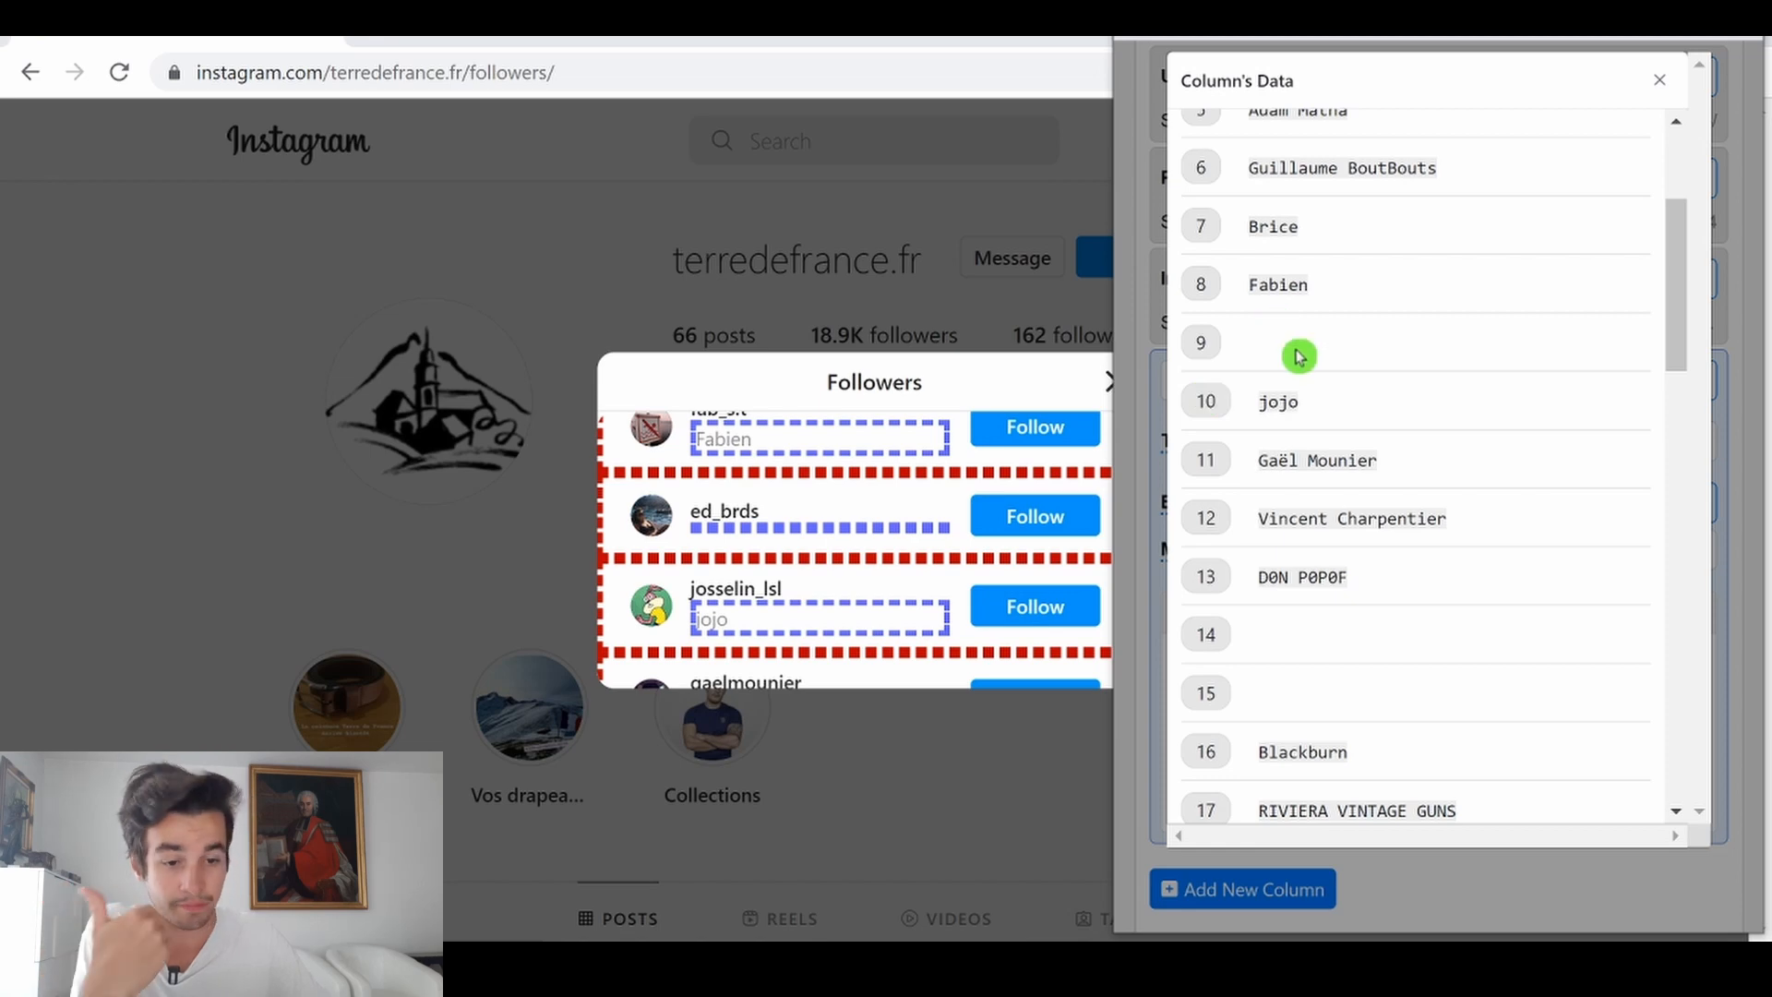
left_click(1658, 83)
Step: Name the recipe Instagram Followers and save it without sharing
left_click(1552, 180)
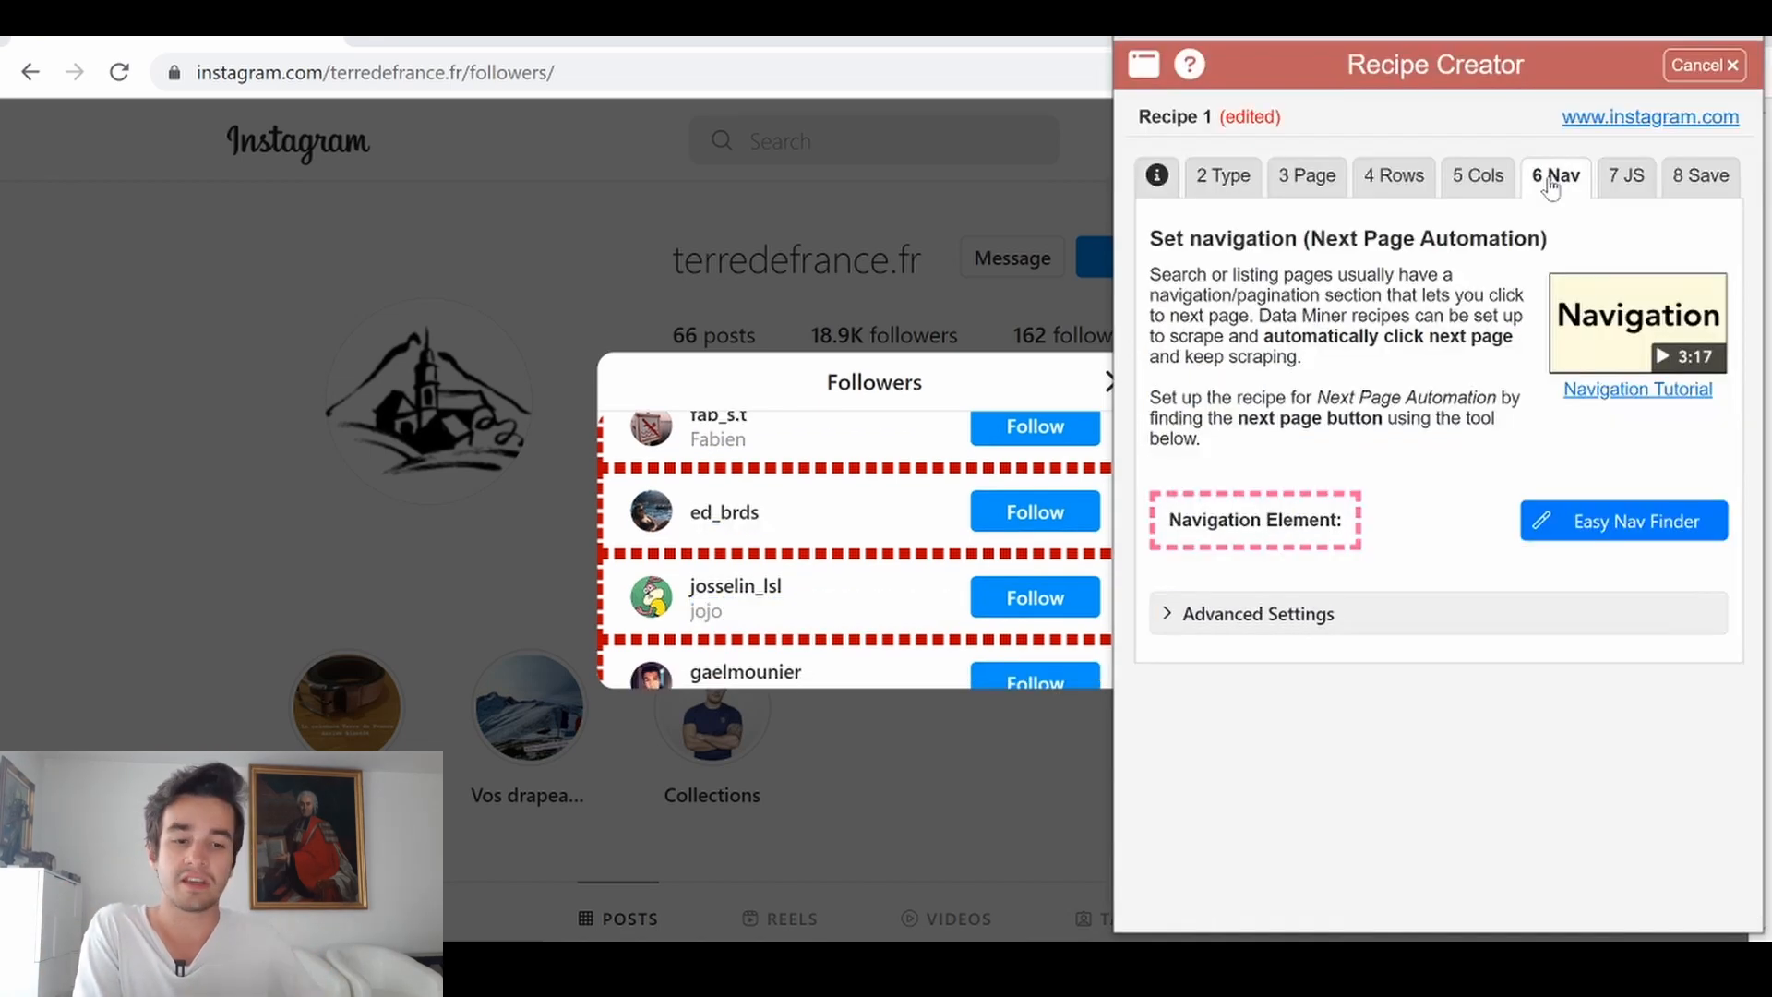
left_click(1636, 180)
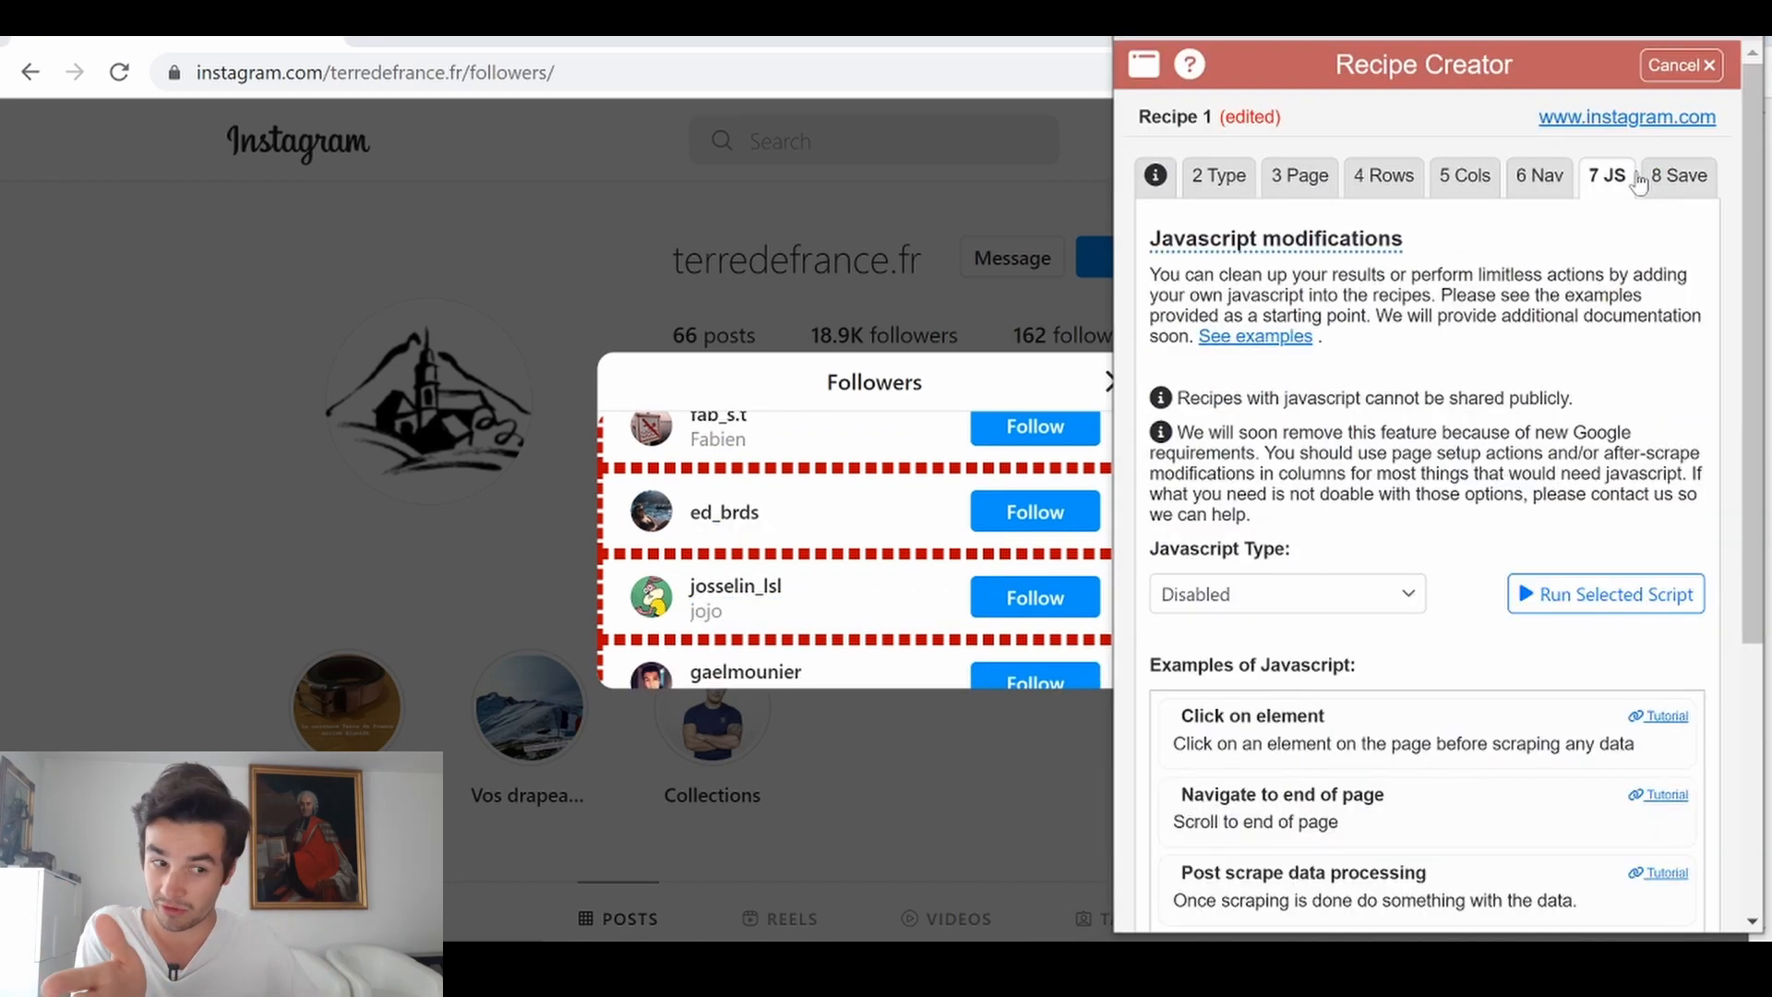
left_click(1680, 177)
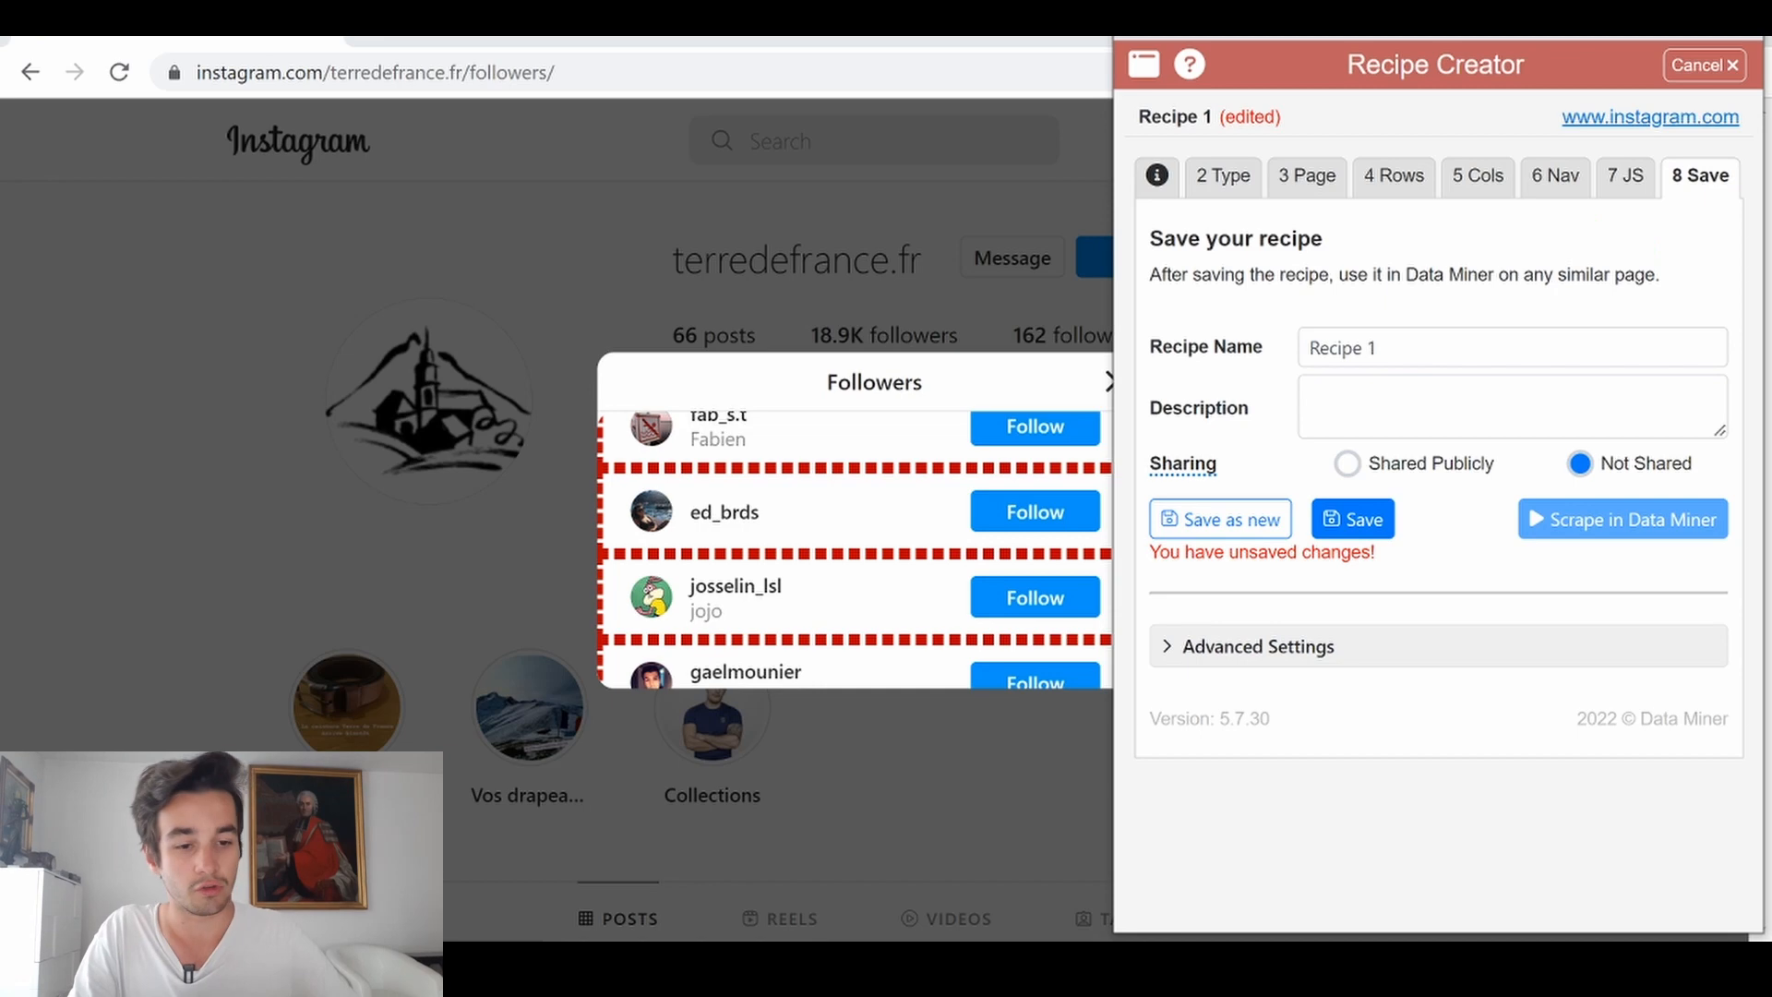
left_click_drag(1422, 347, 931, 309)
key("BackSpace")
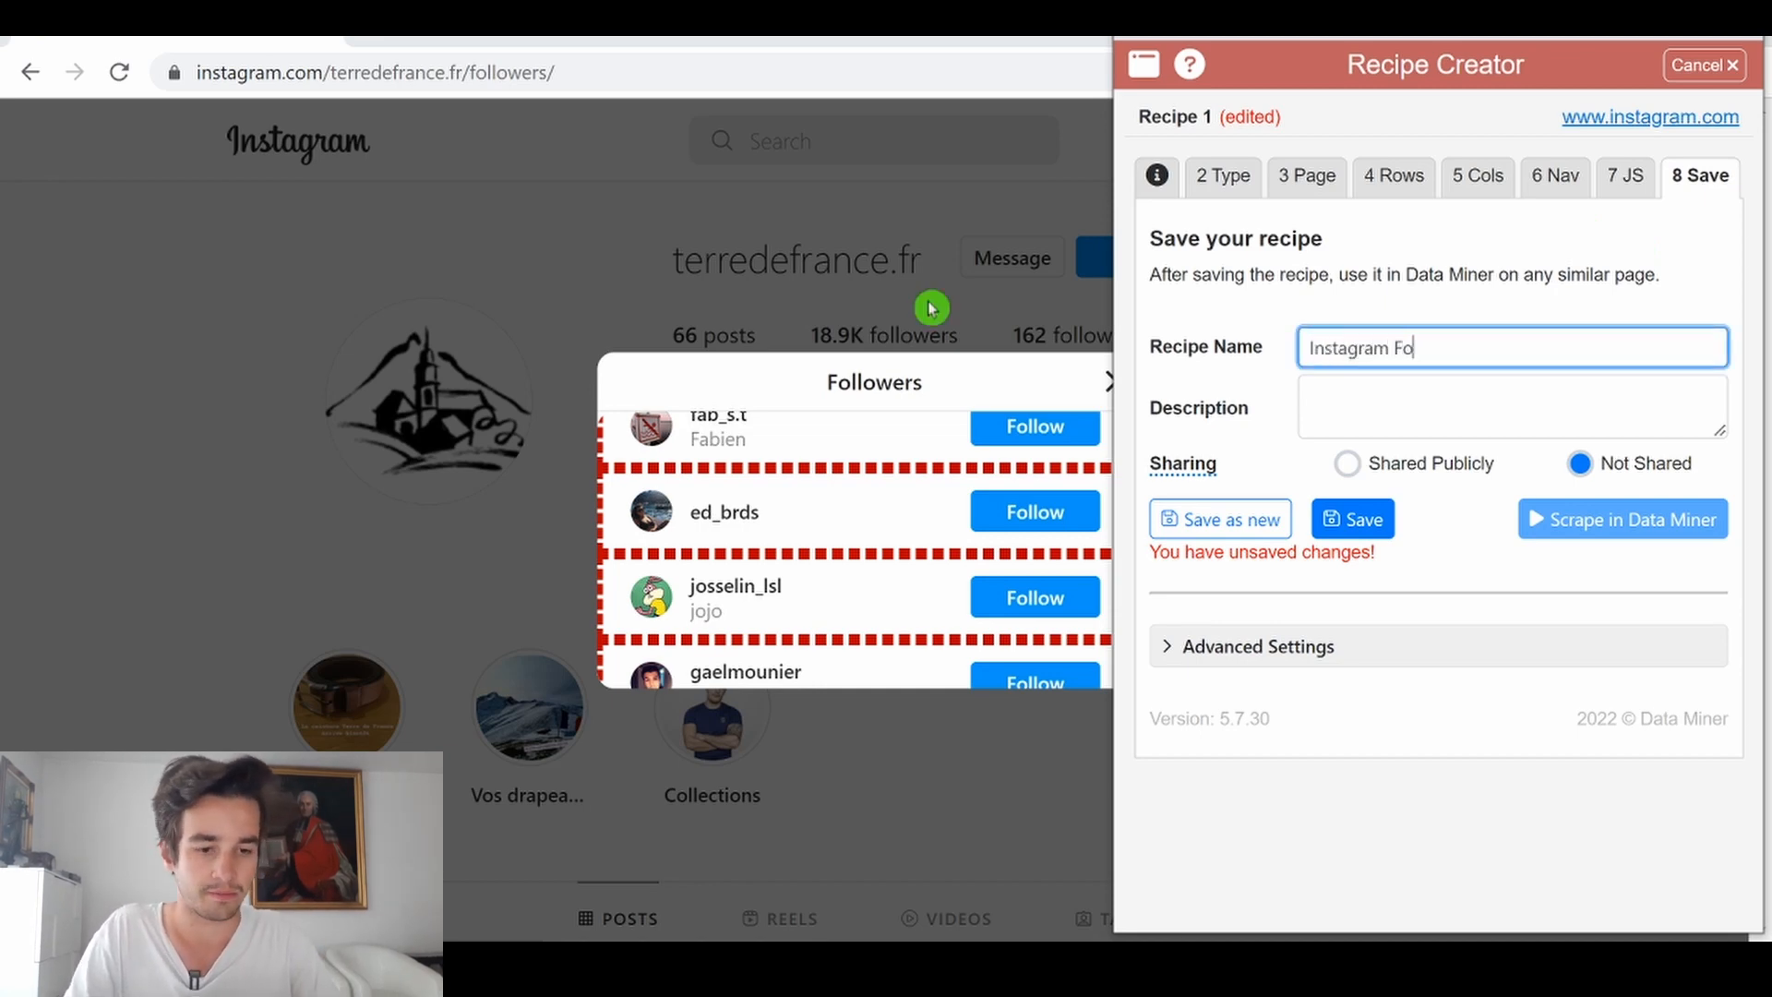
type("Instagram Followers")
left_click(1352, 519)
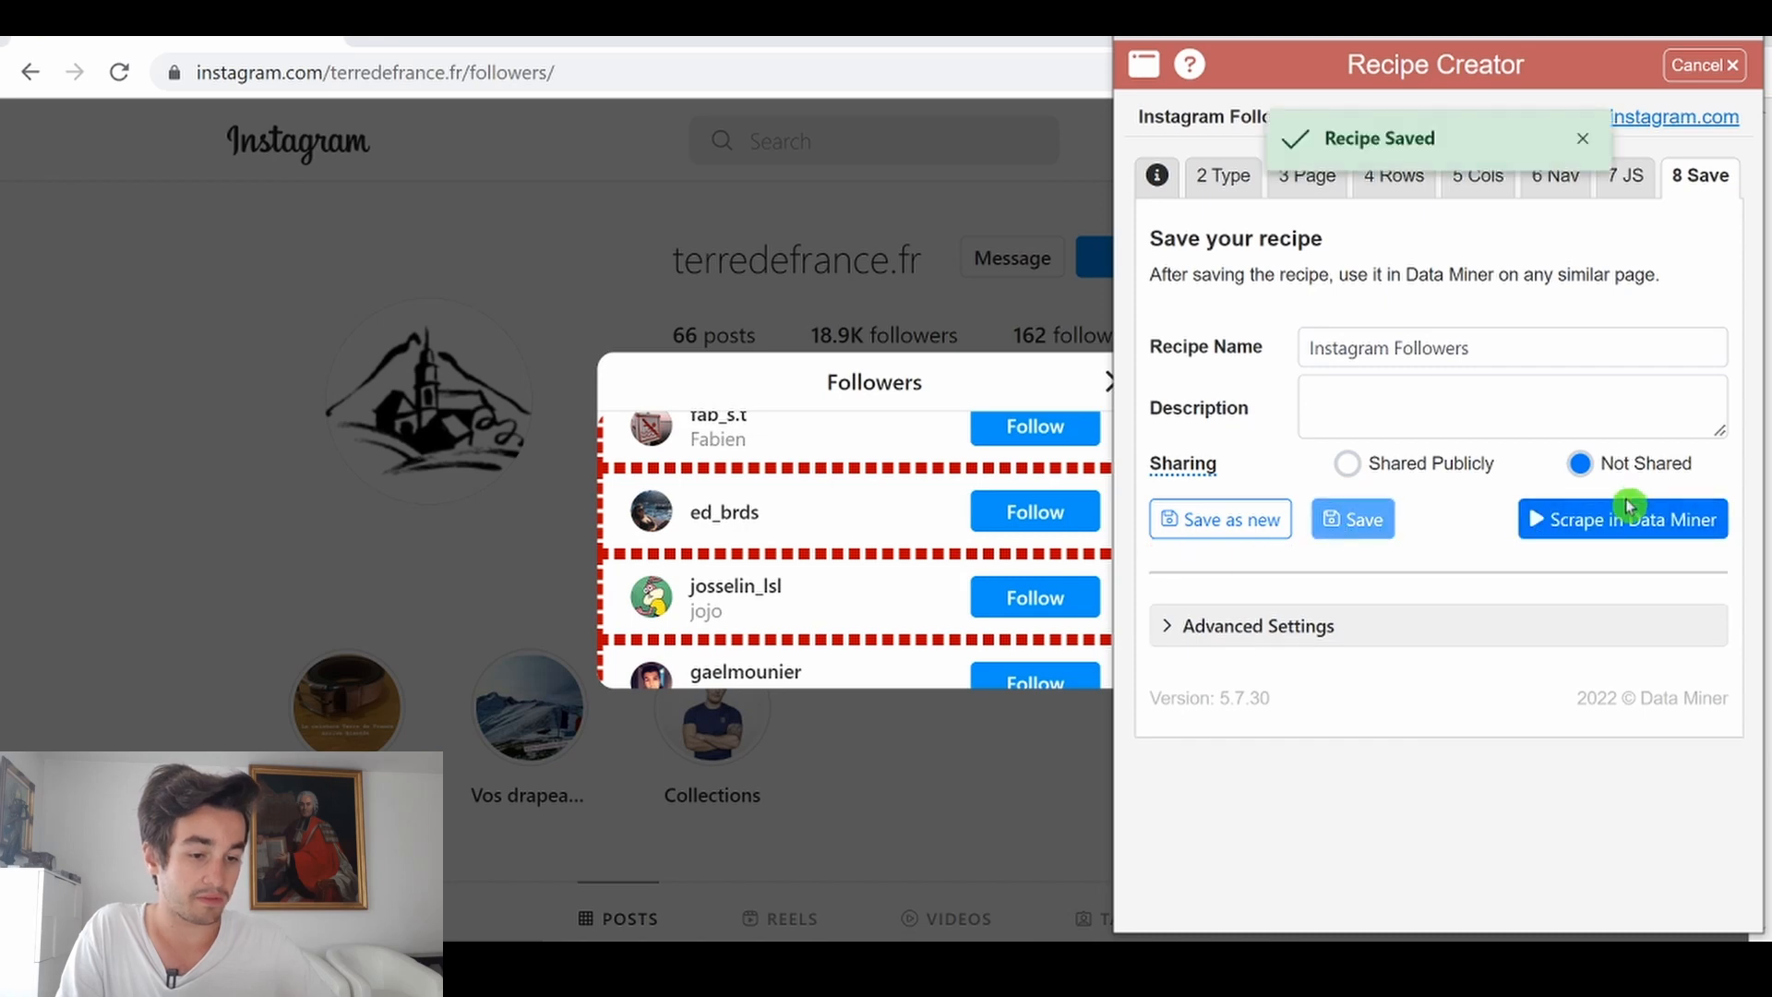
Step: Open the saved recipe for scraping in Data Miner and review the URL, Pseudo, Image and Nom columns in the preview results
left_click(1617, 526)
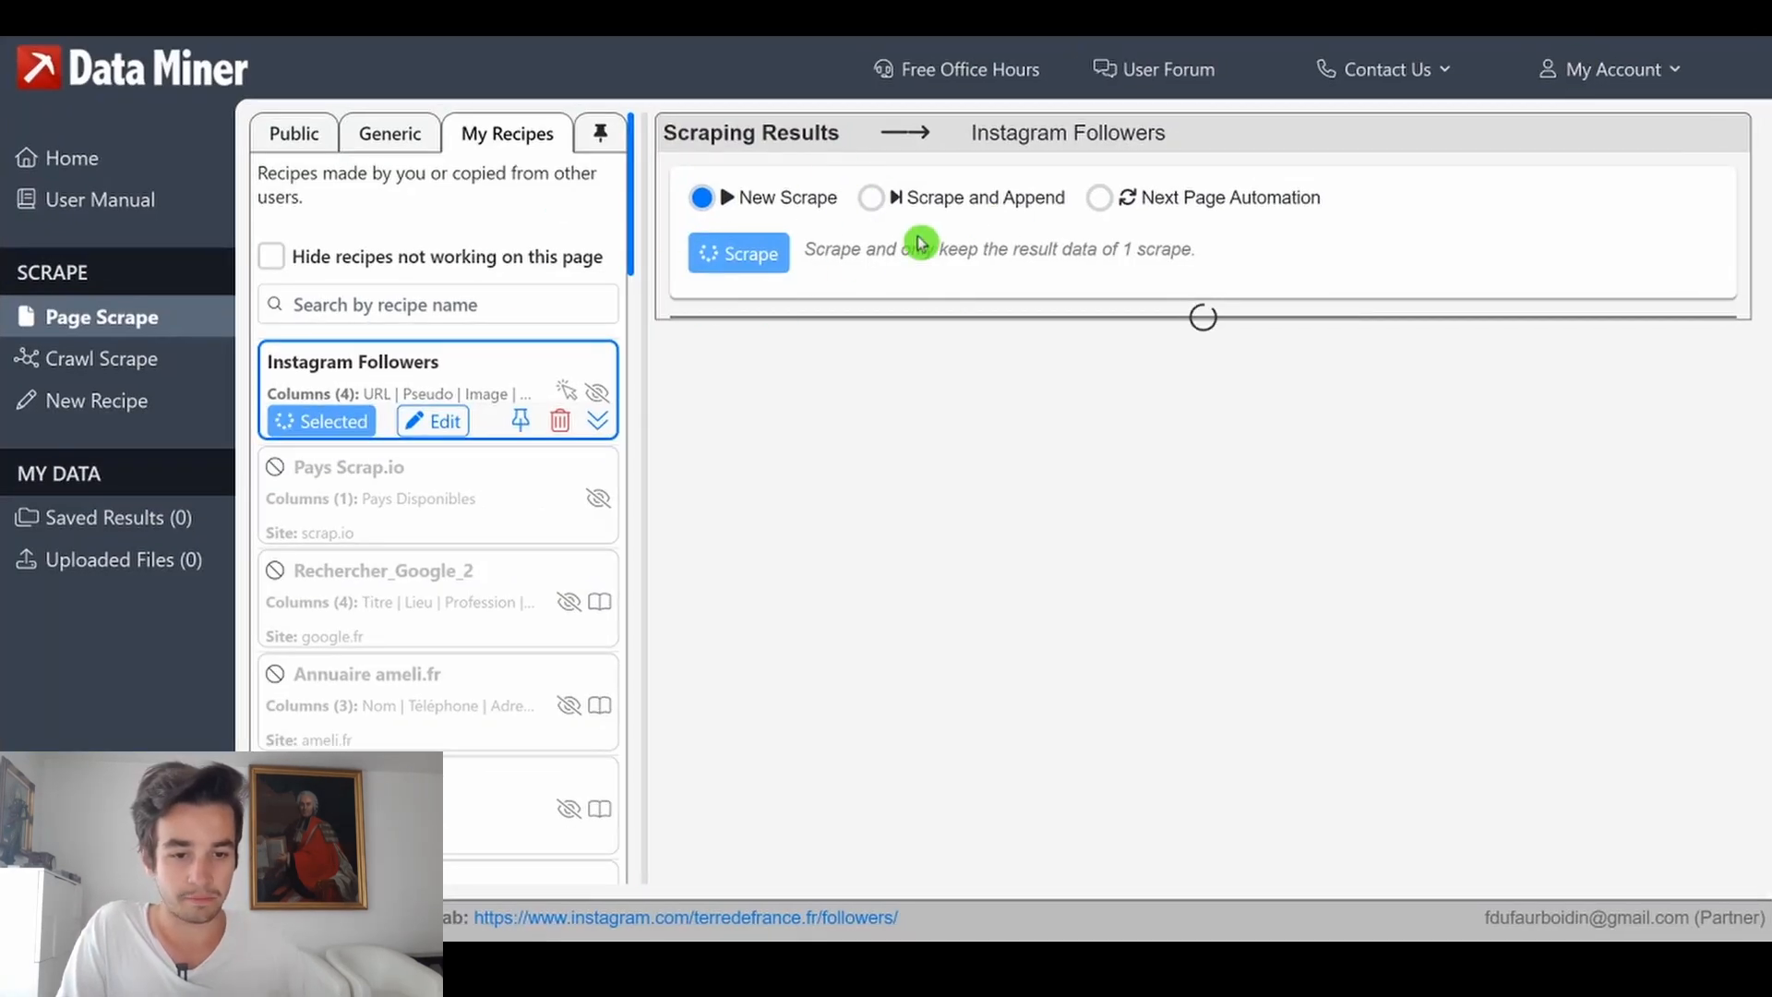
left_click(851, 967)
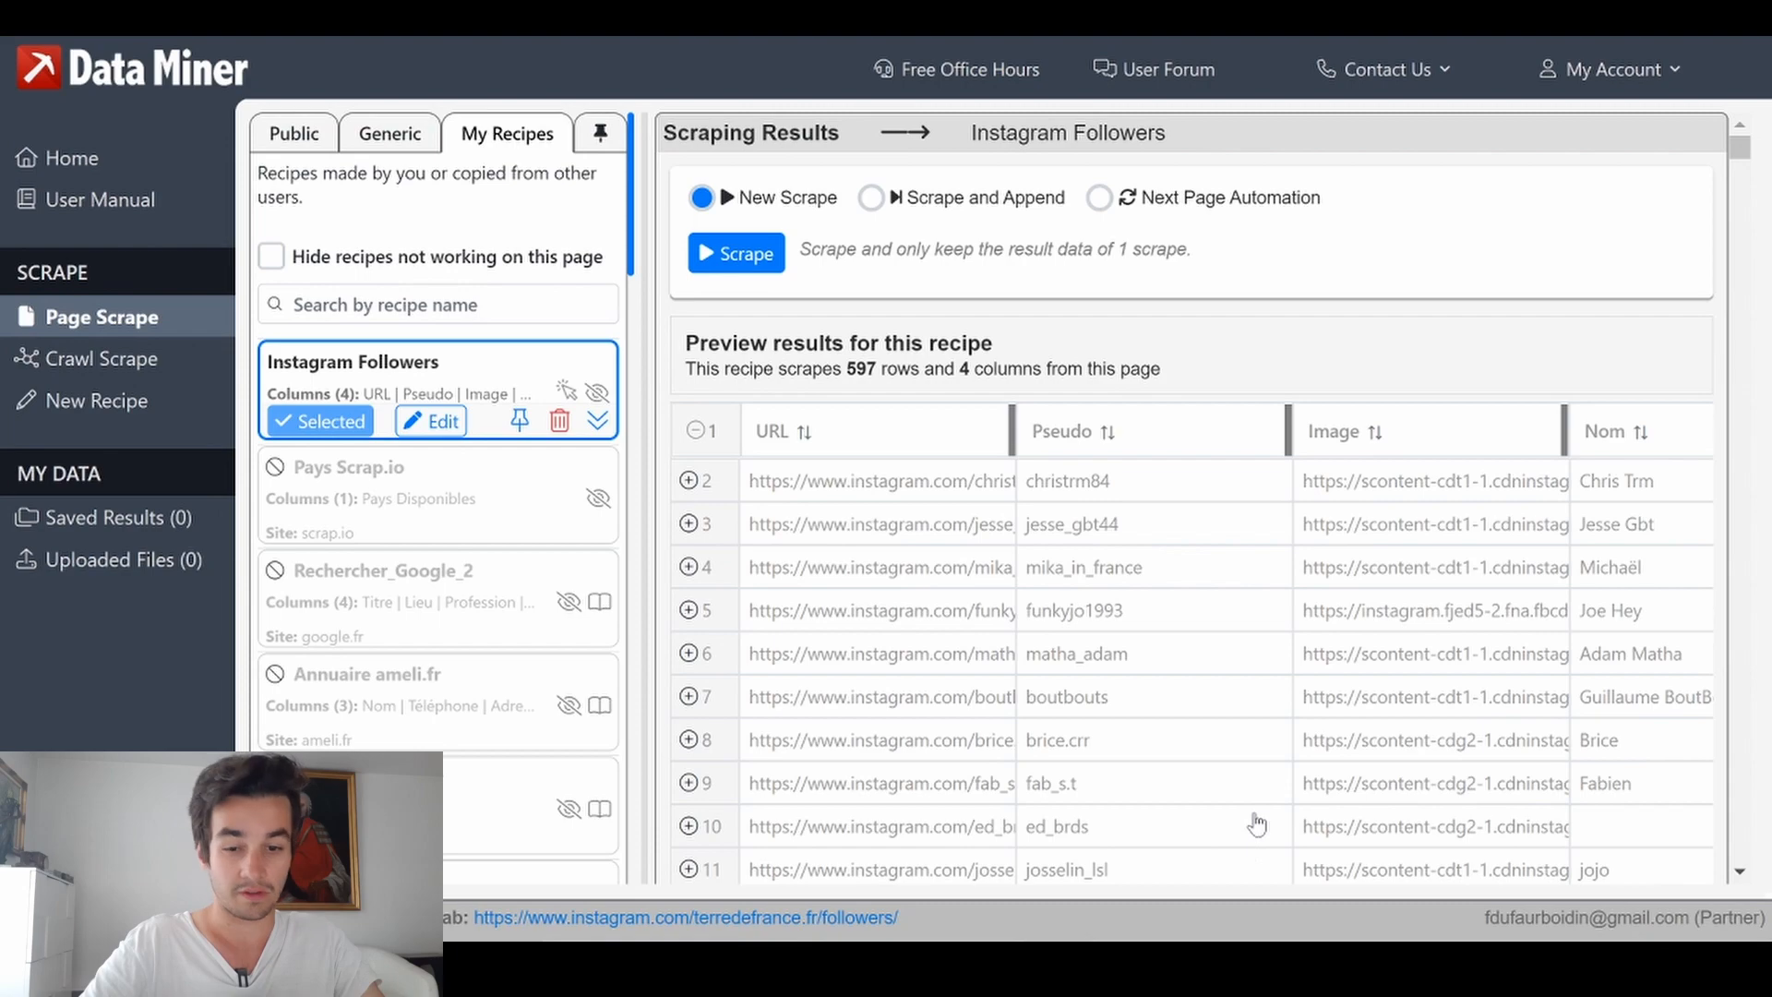
scroll(1212, 824, "down", 2)
scroll(982, 769, "right", 2)
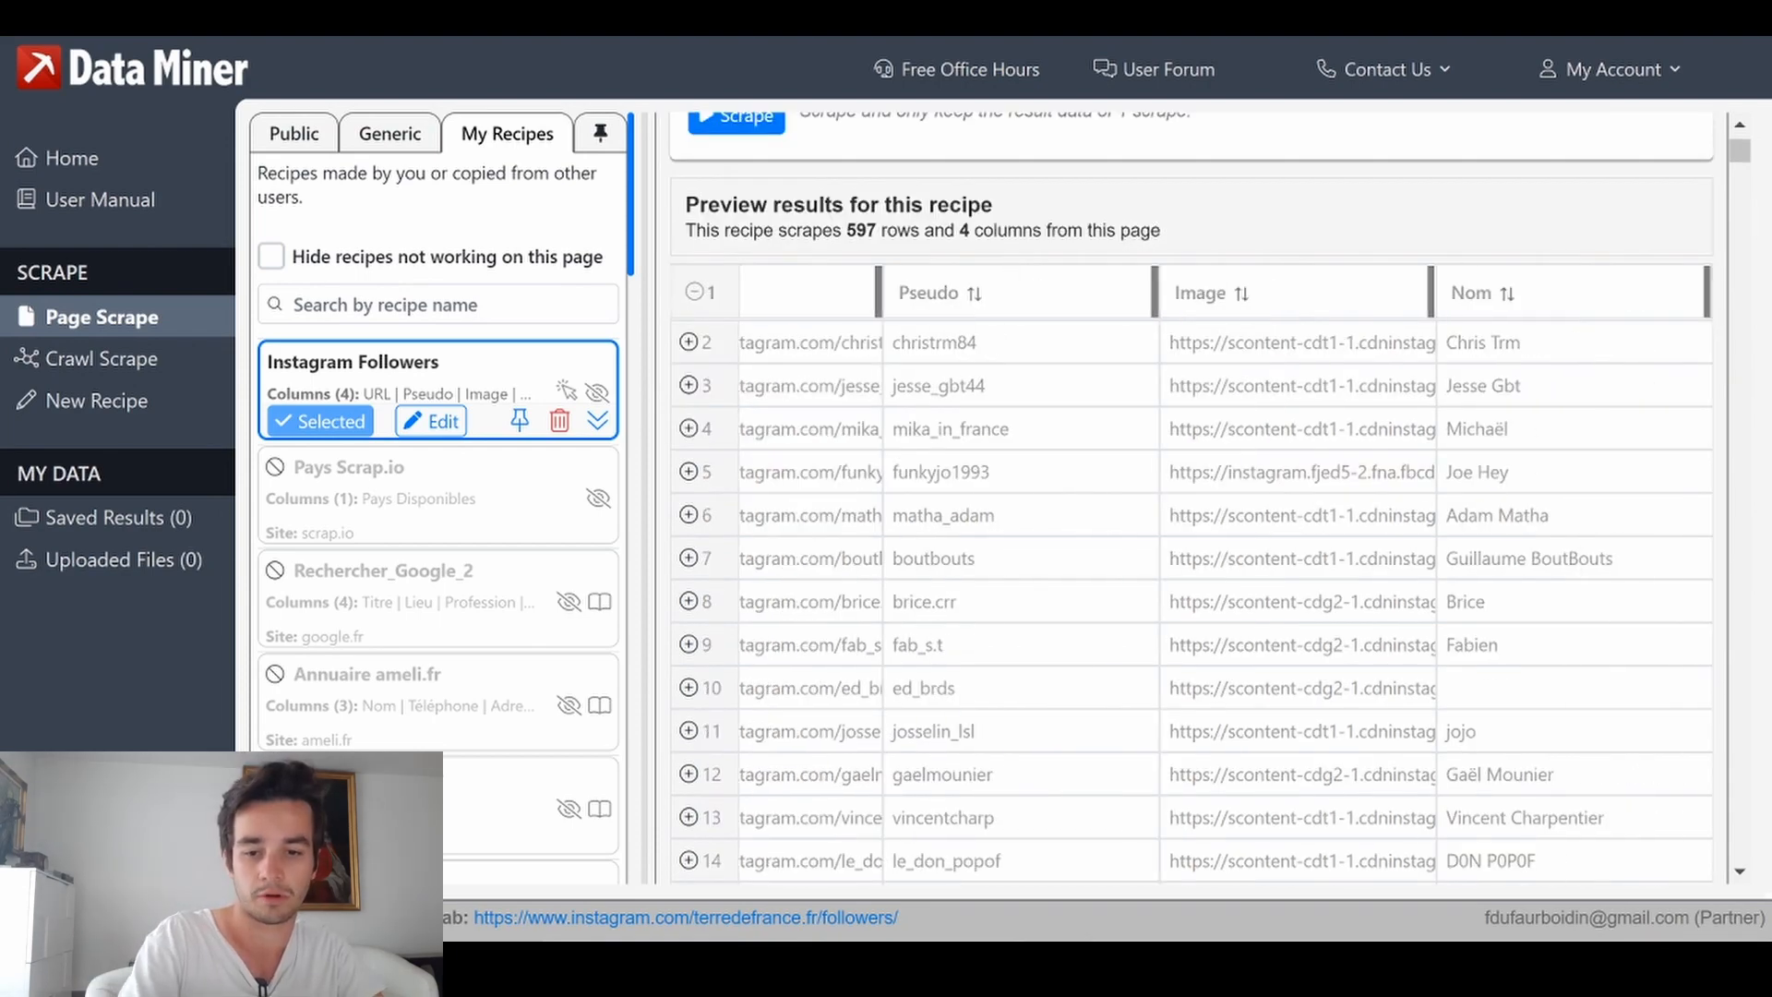
Step: Check the previewed follower rows and run the Instagram Followers recipe as a new scrape
scroll(1191, 499, "down", 10)
scroll(1191, 499, "left", 2)
scroll(905, 304, "up", 15)
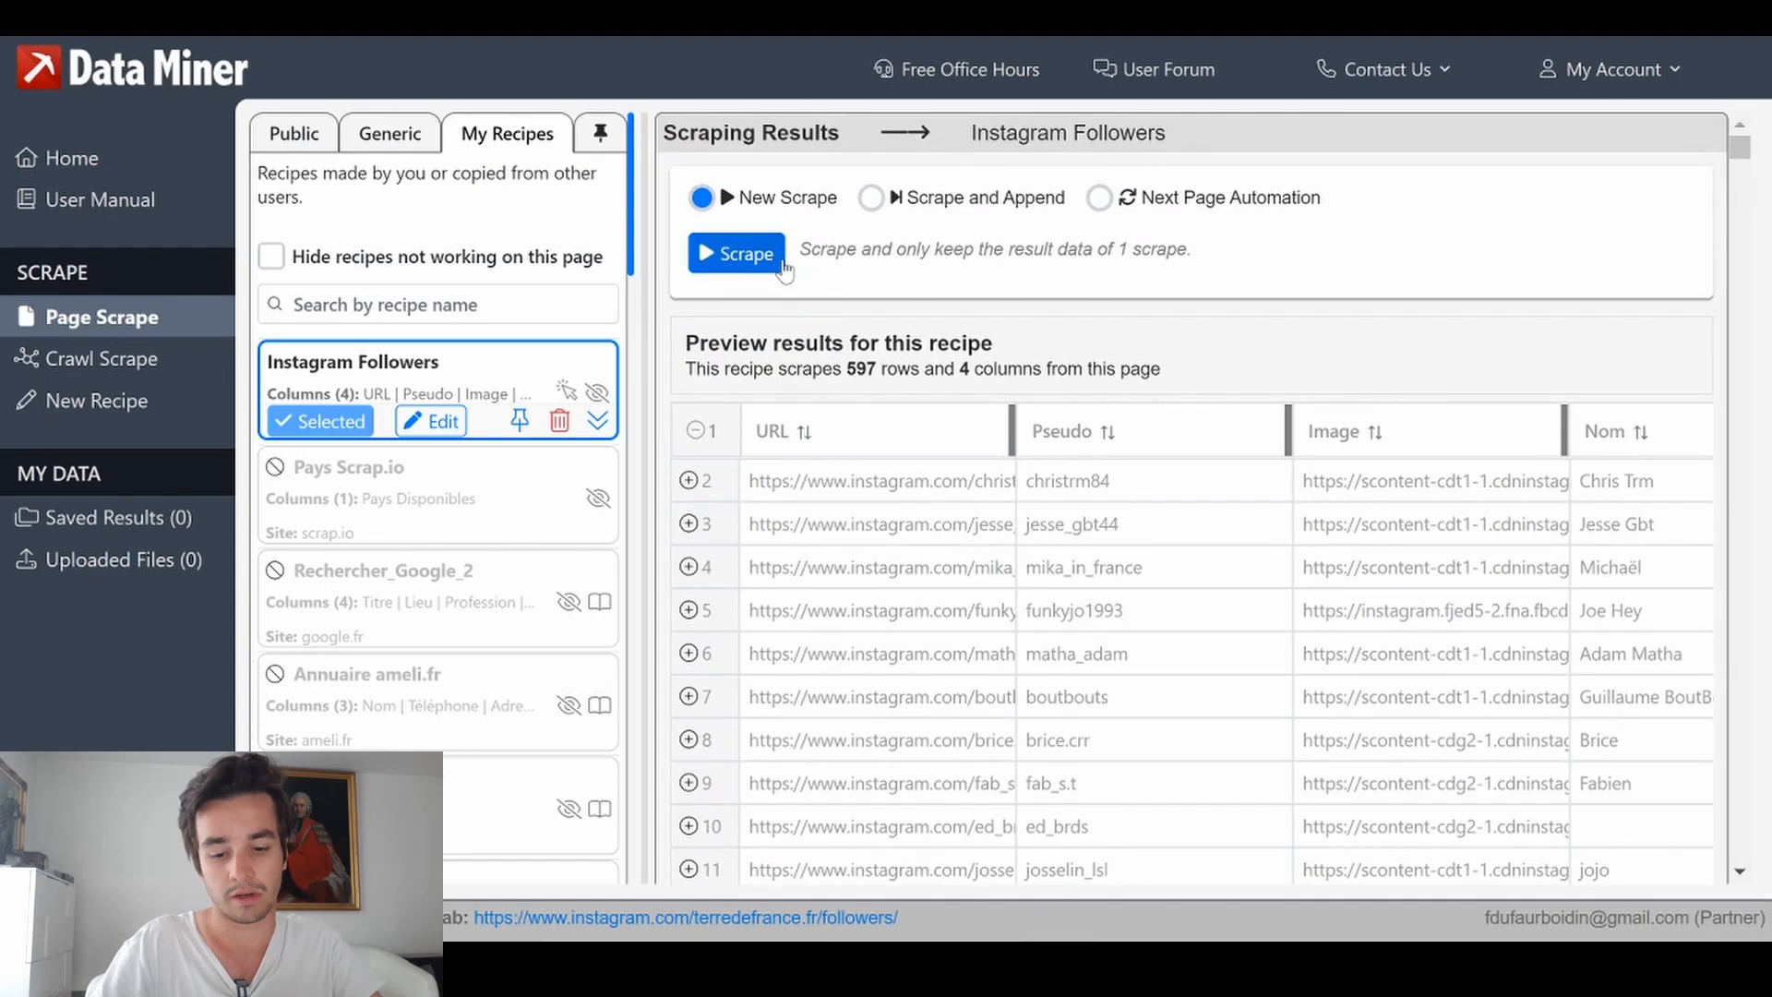
left_click(786, 266)
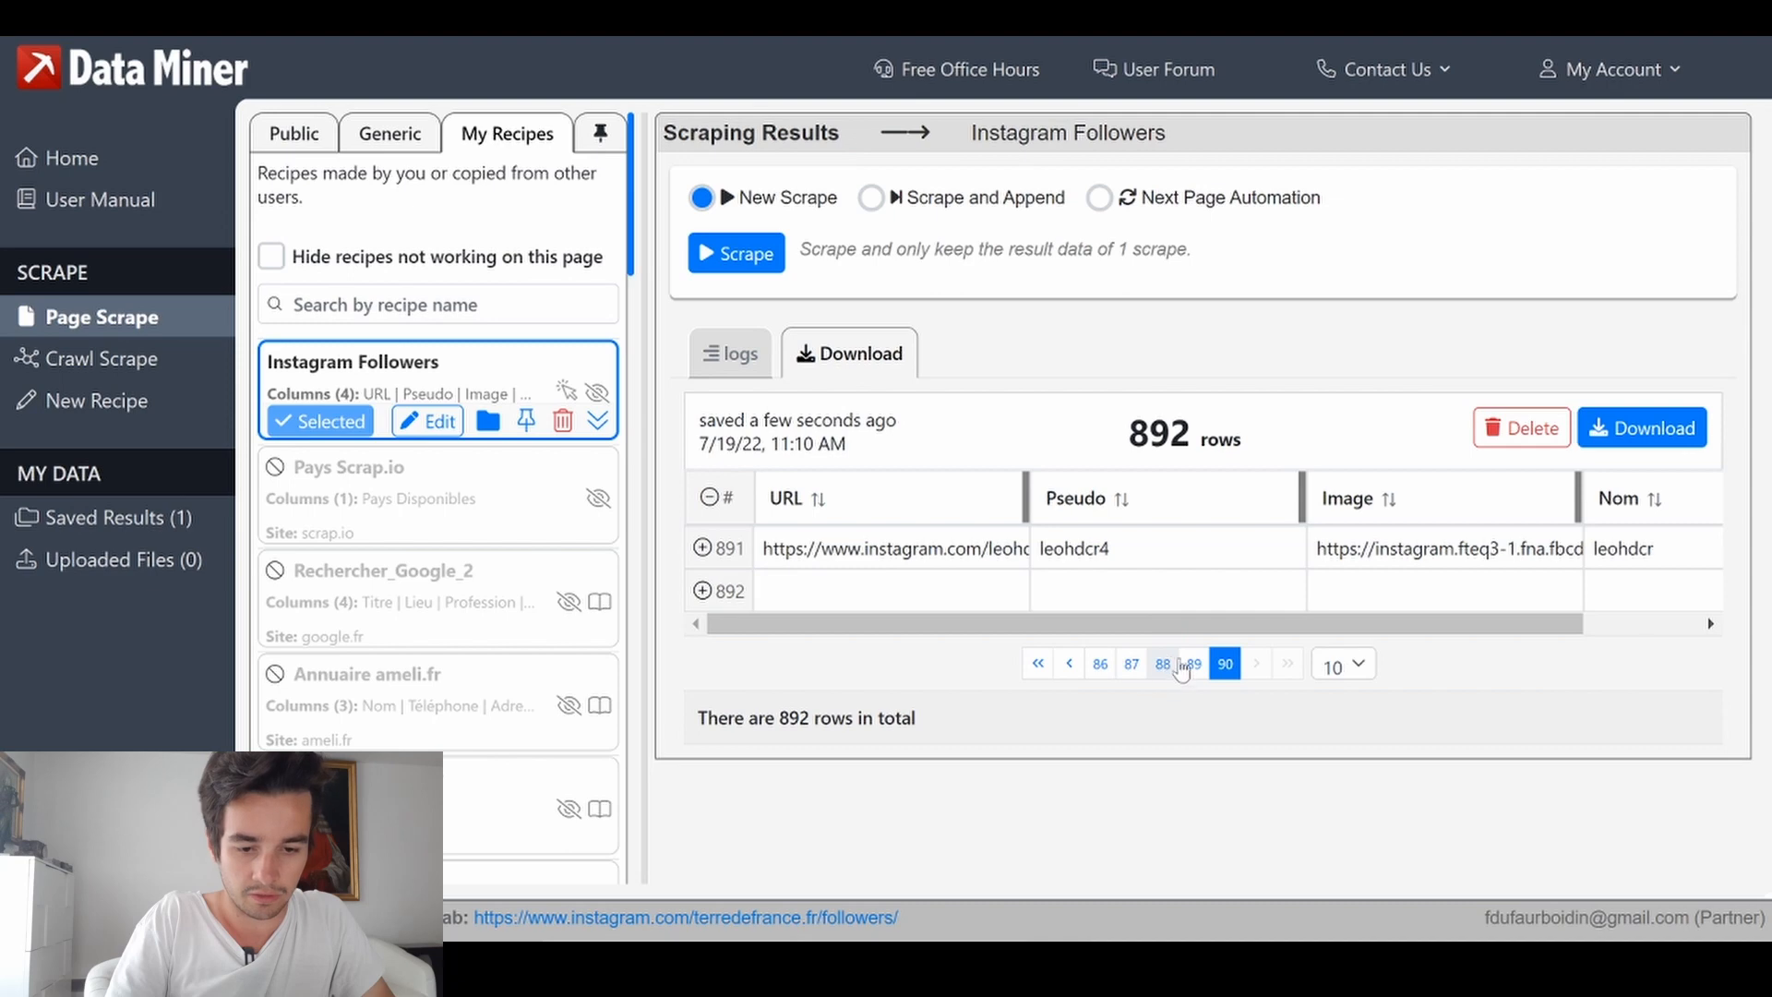
Step: Review page 89 of the scraped results and look further down the Instagram followers list
left_click(1194, 664)
scroll(1188, 683, "down", 3)
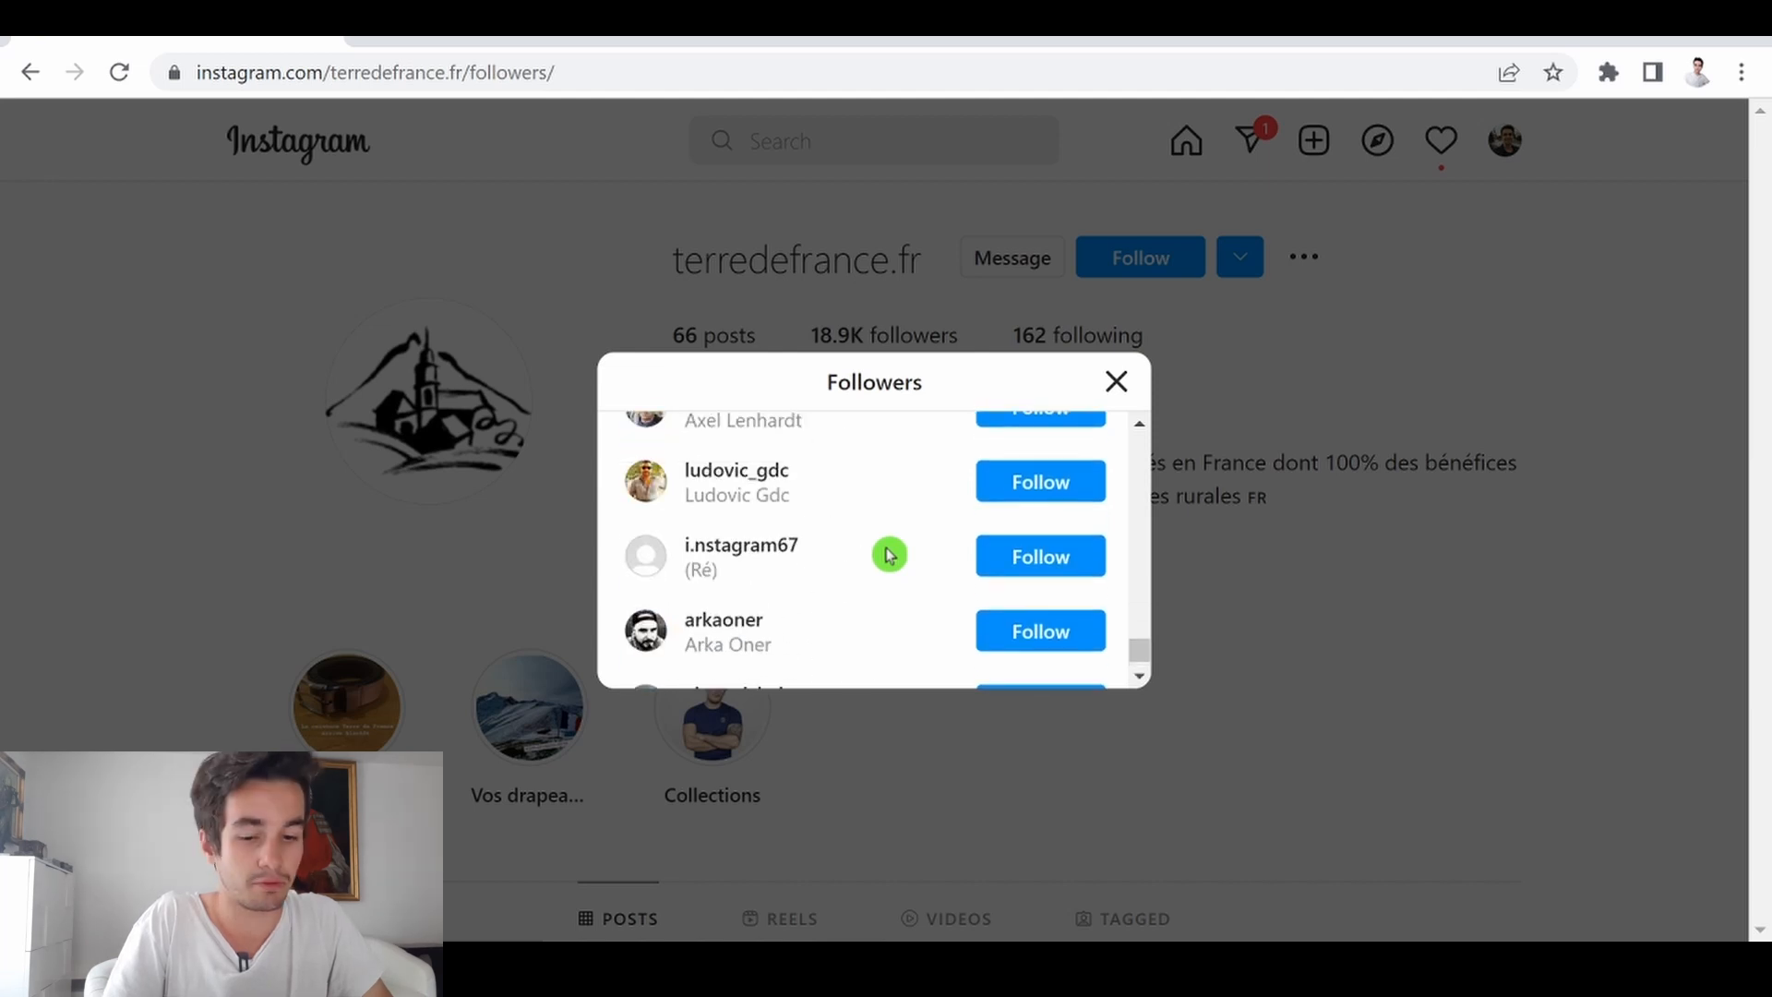
scroll(889, 554, "down", 3)
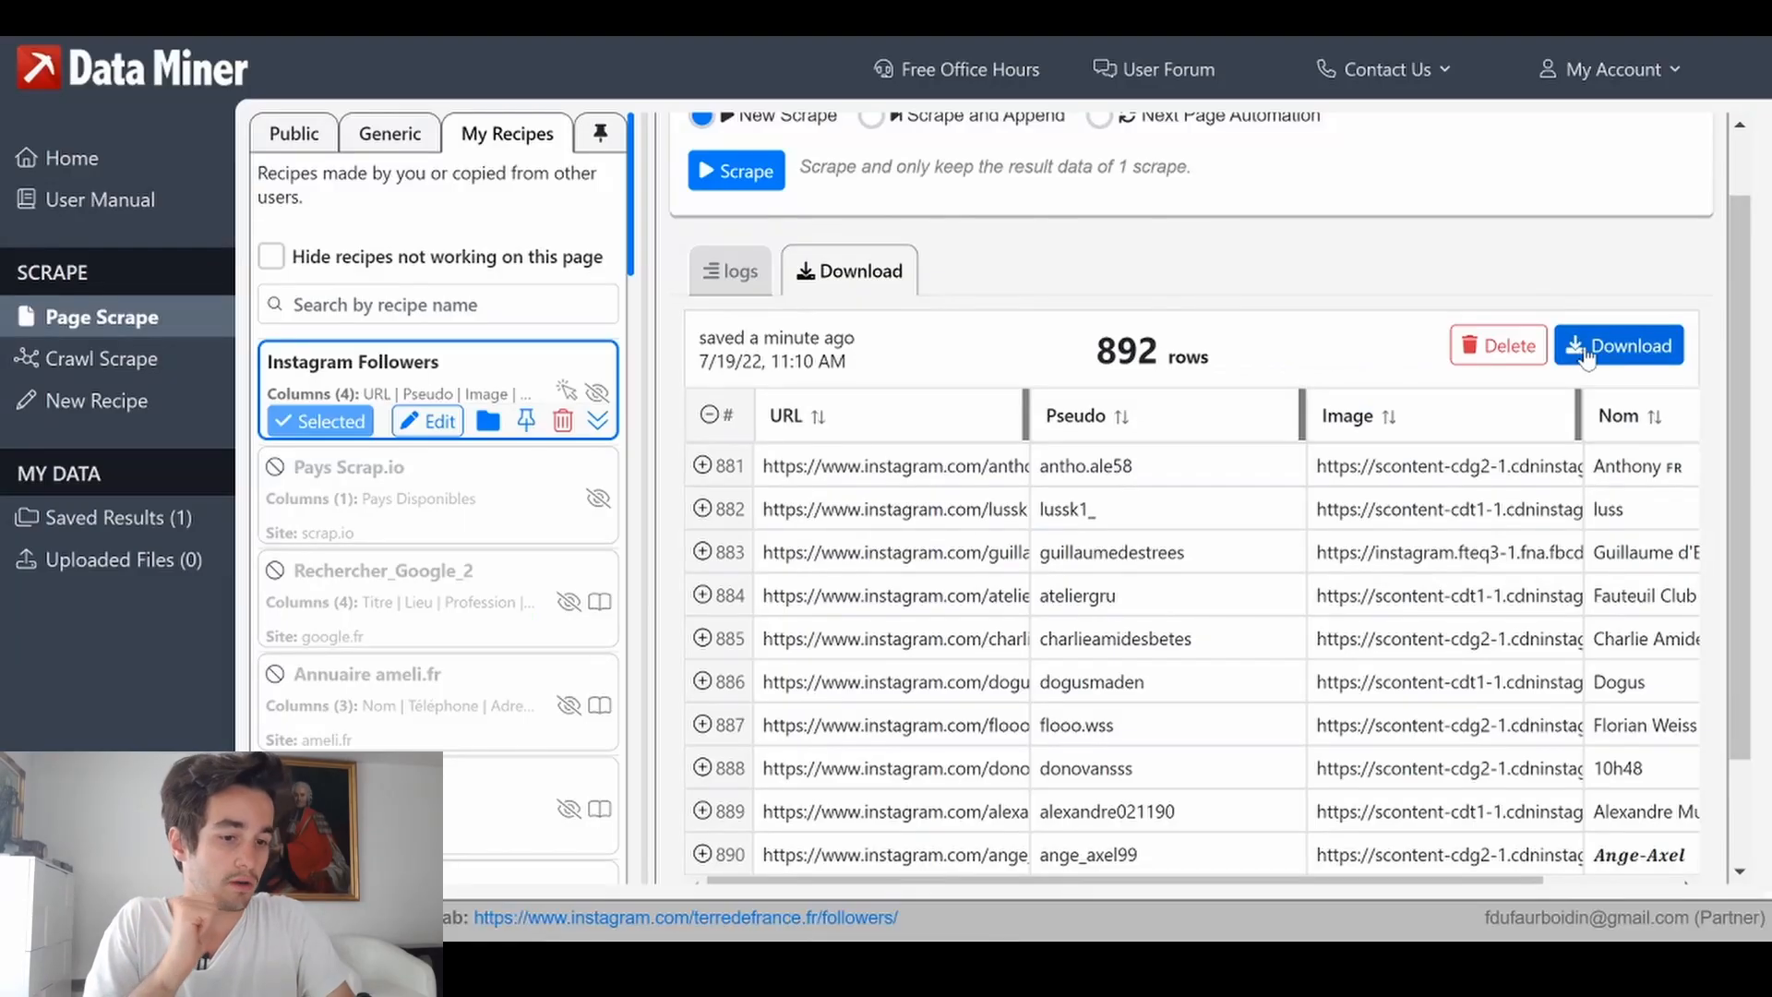
Step: Download the scraped Instagram Followers results as an Excel file
left_click(1586, 354)
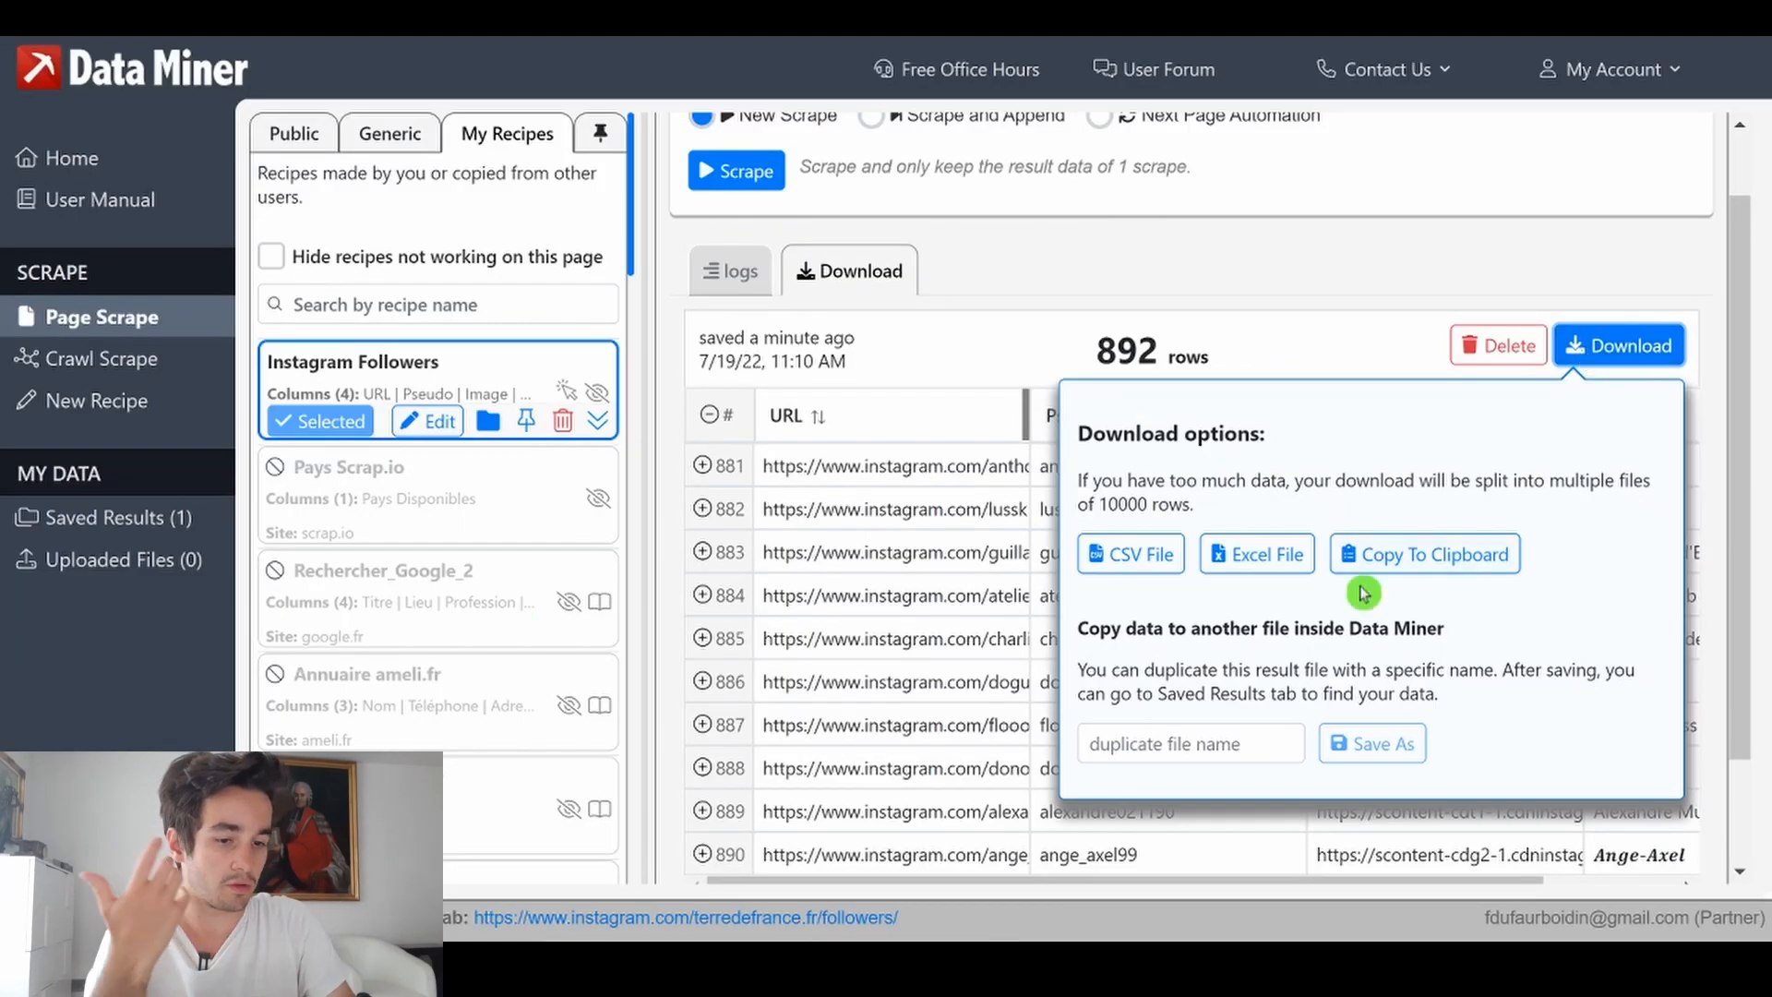
left_click(1282, 560)
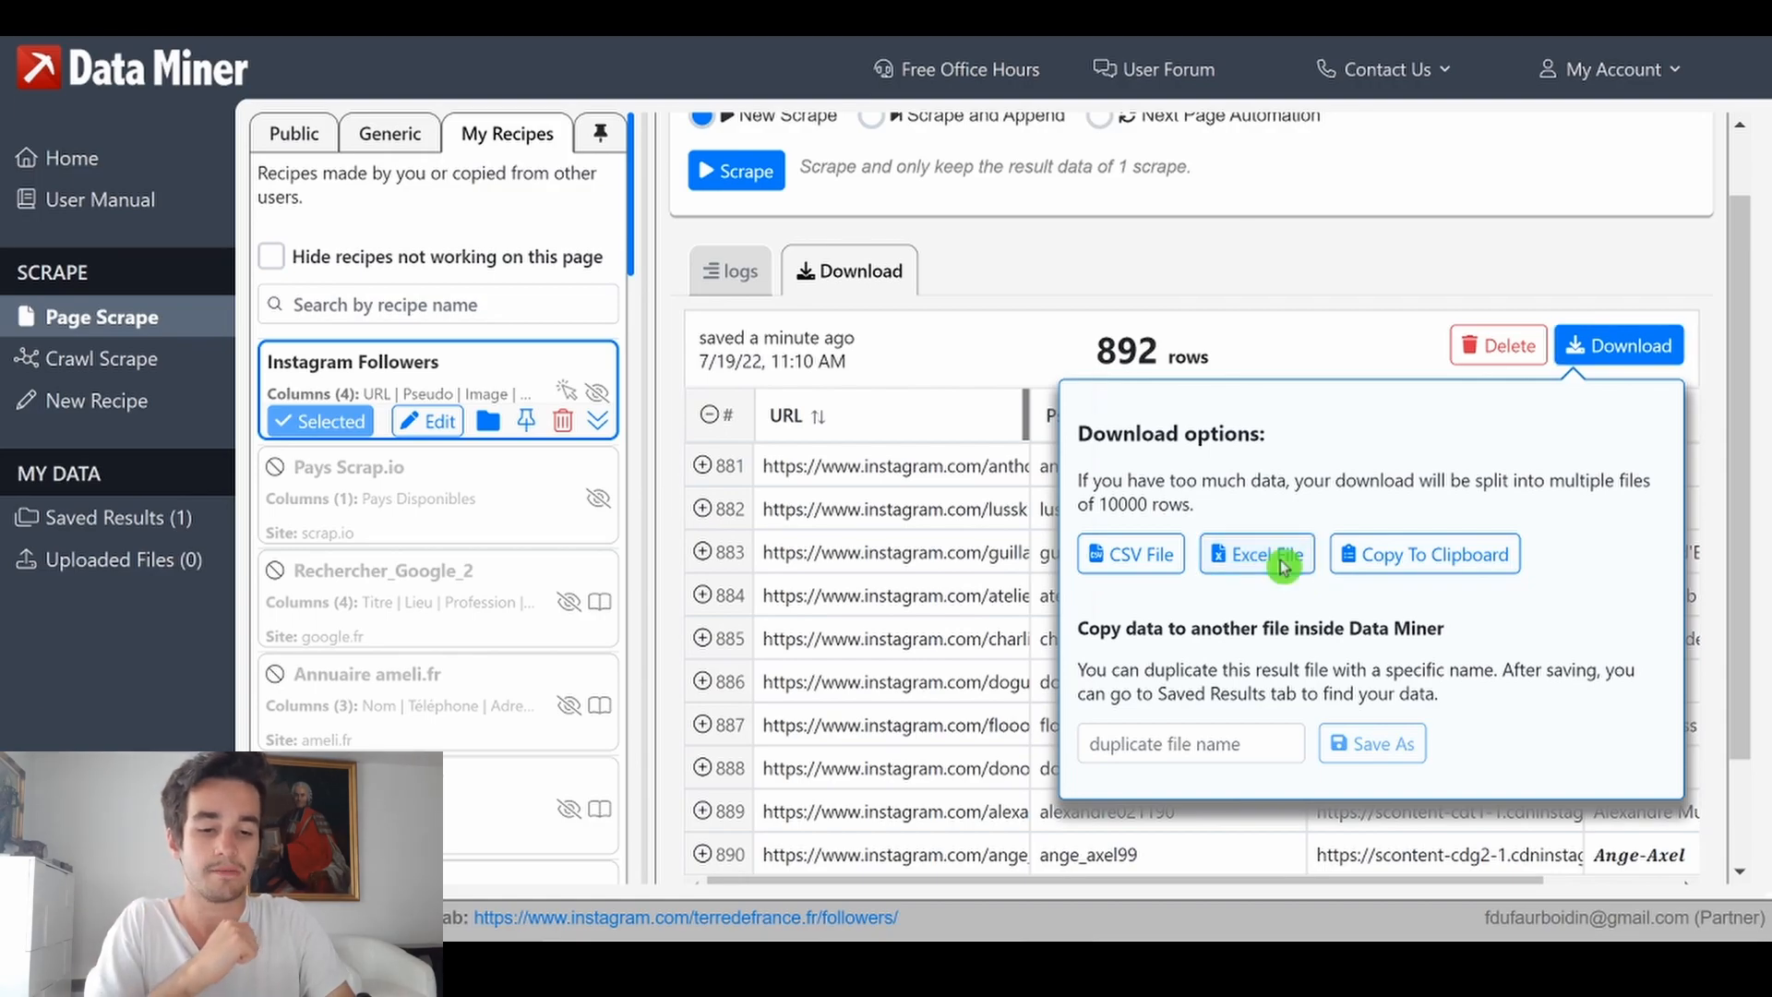